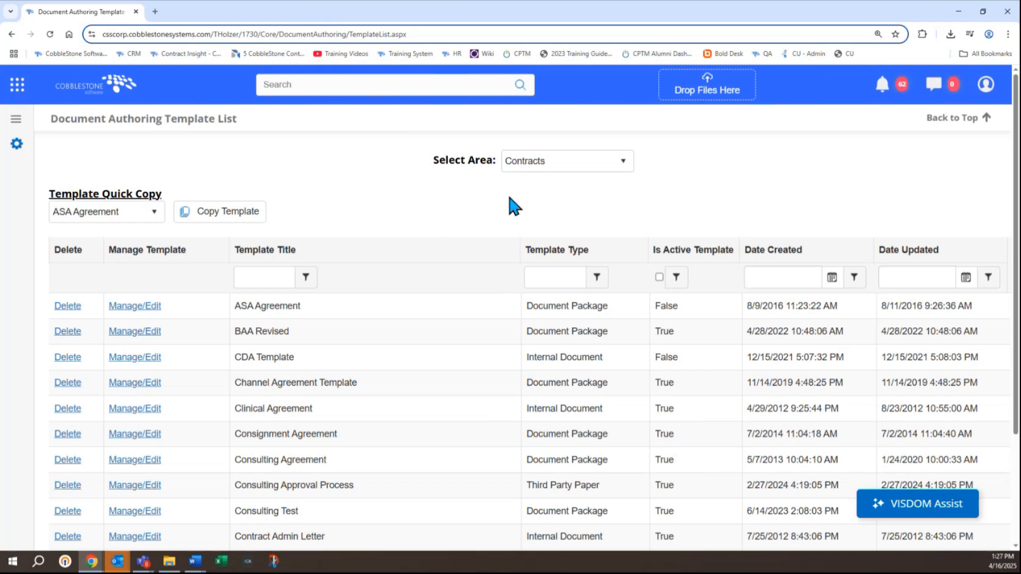
Examine the selectable template areas by listing the Requests templates and returning to the Contracts templates
click(546, 163)
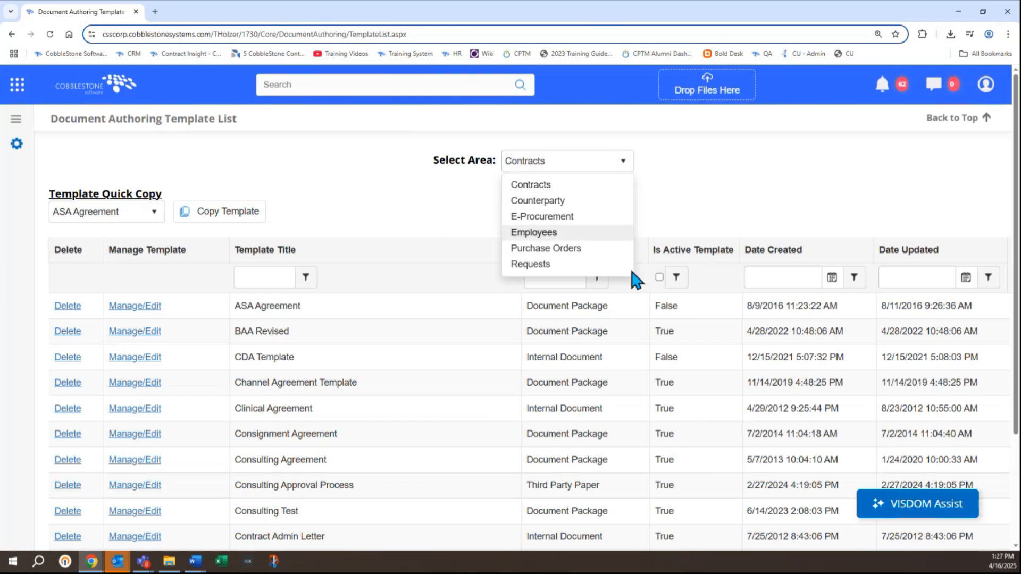
click(600, 265)
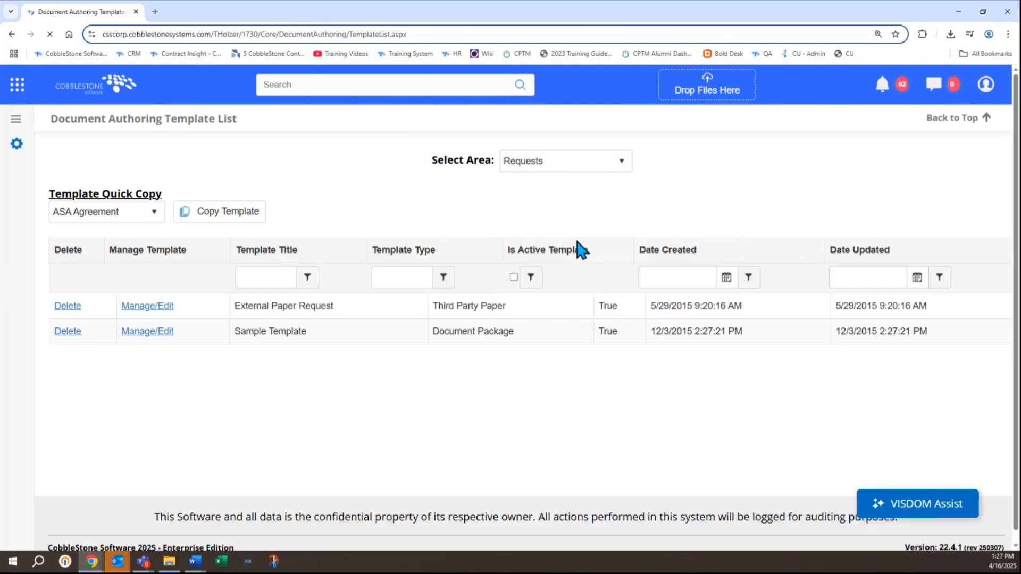
click(575, 162)
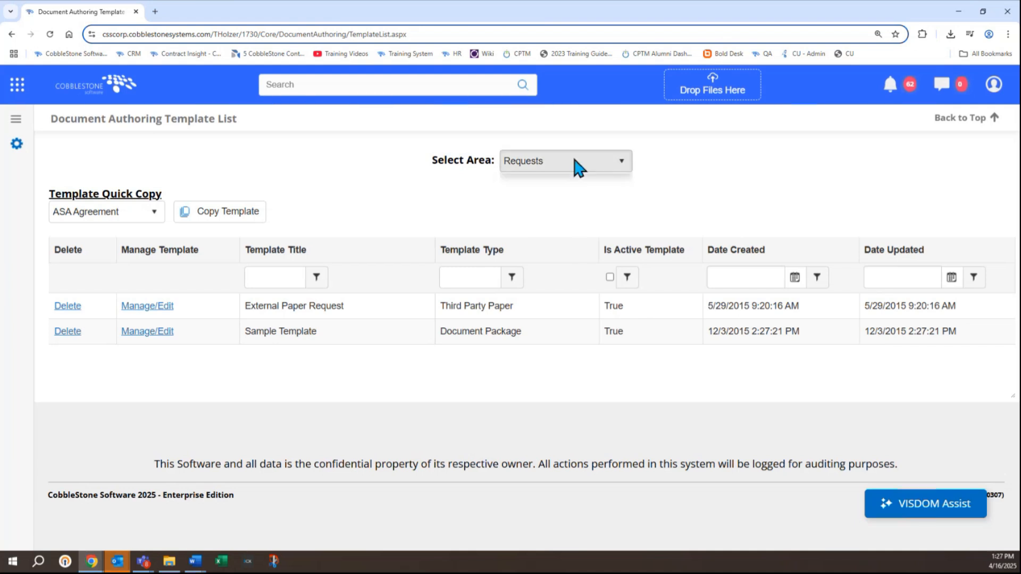
click(574, 183)
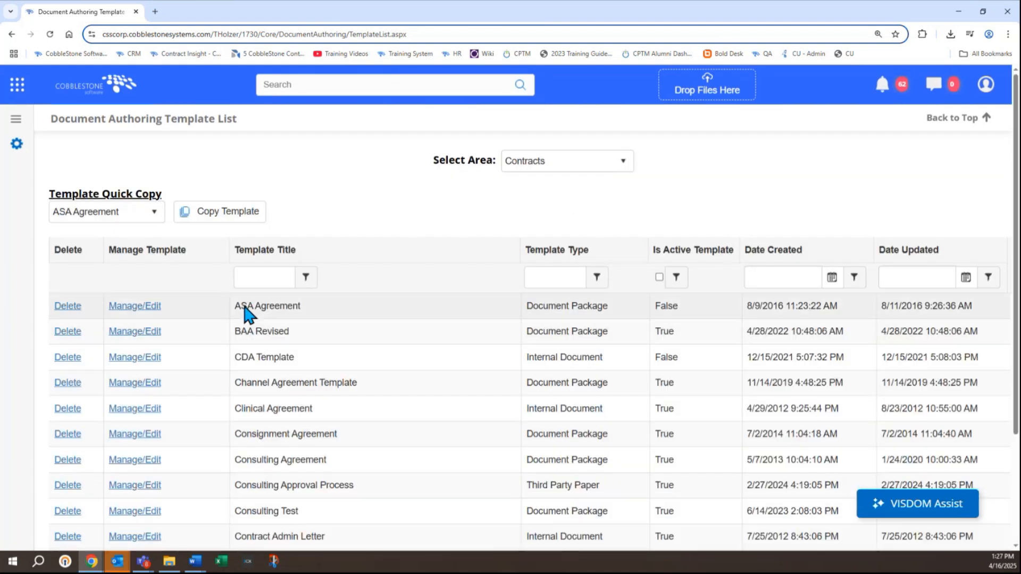
click(621, 163)
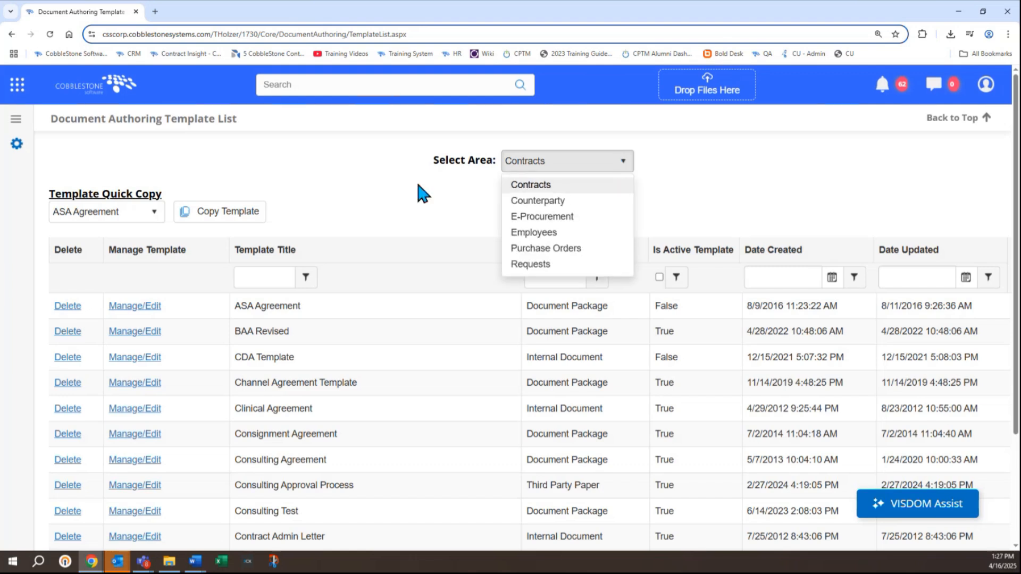
click(396, 184)
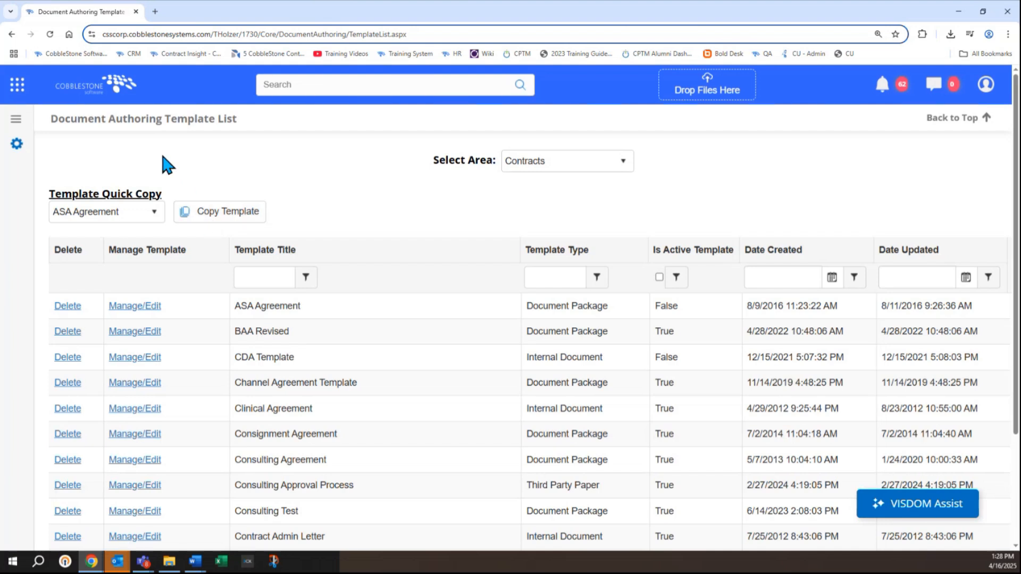
Create a new document authoring template with the title "Consulting Agreement Sample" and leave its description empty
mouse_move(30, 145)
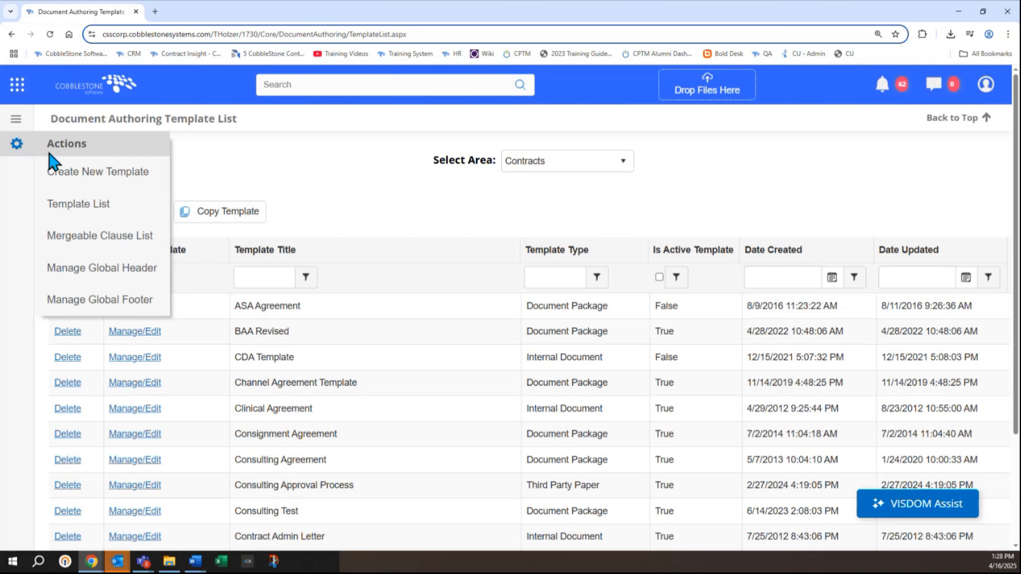
click(64, 184)
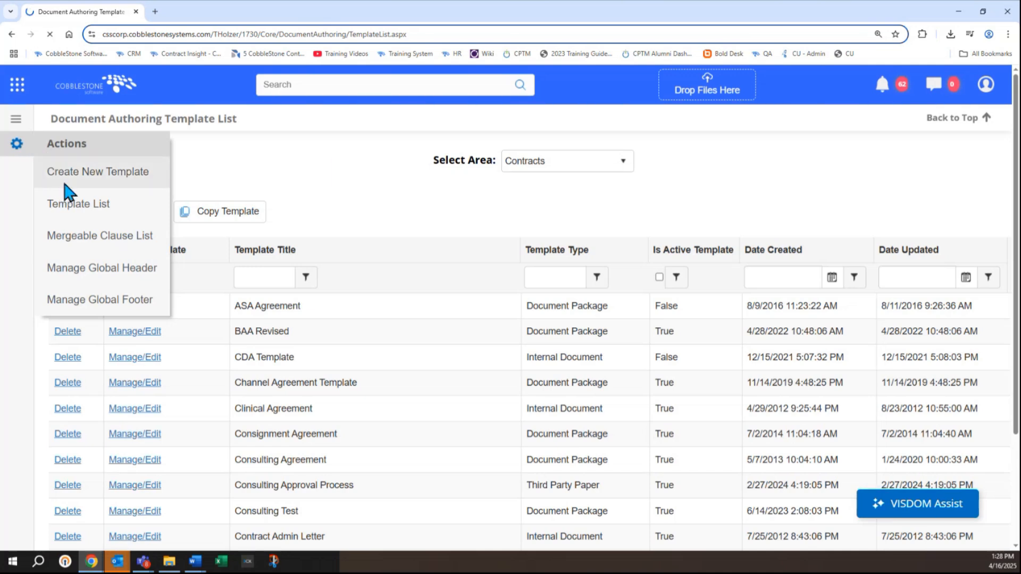
key(ctrl+plus)
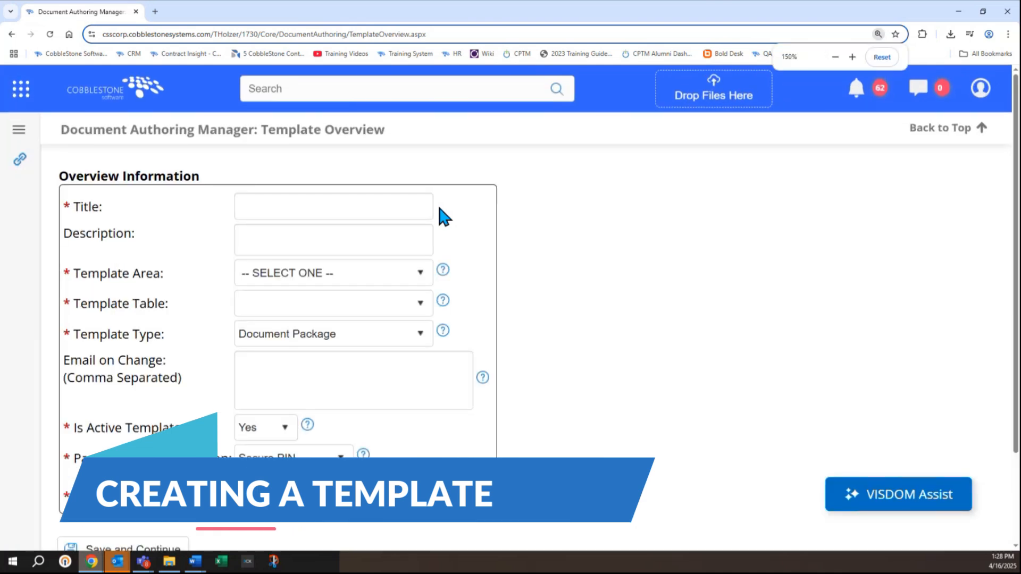
click(409, 203)
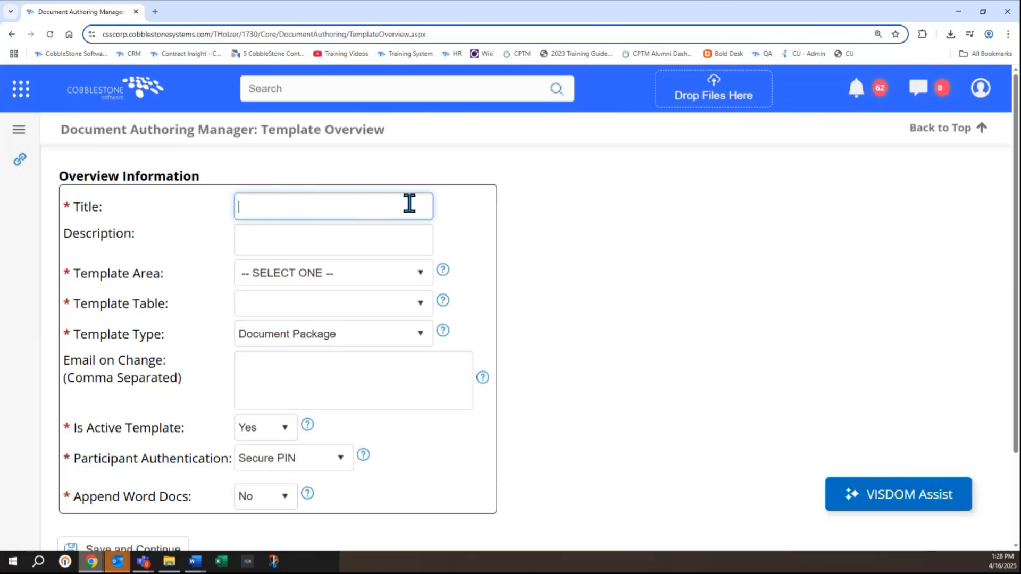
text(Consulting Agreement Sample)
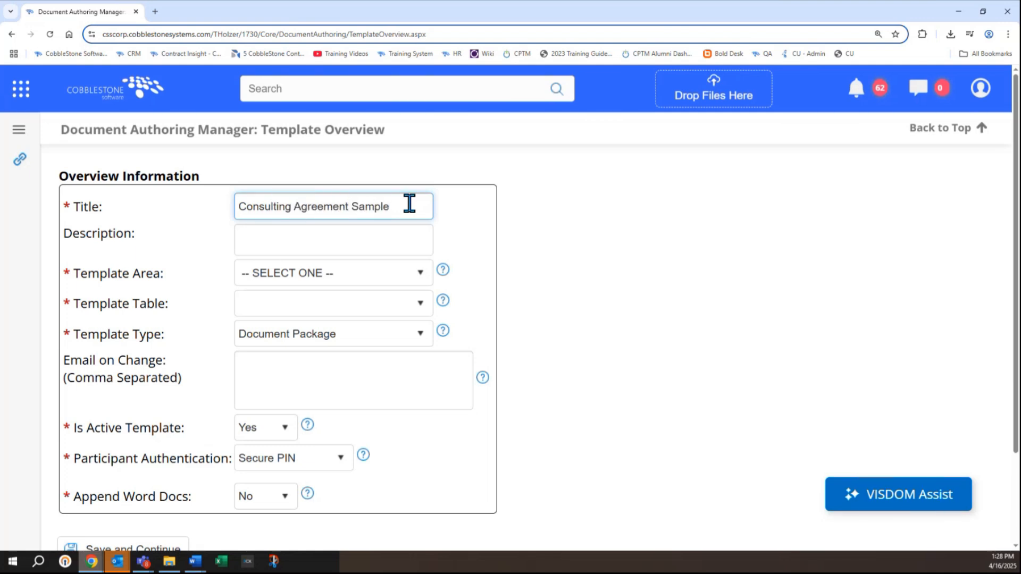
click(385, 241)
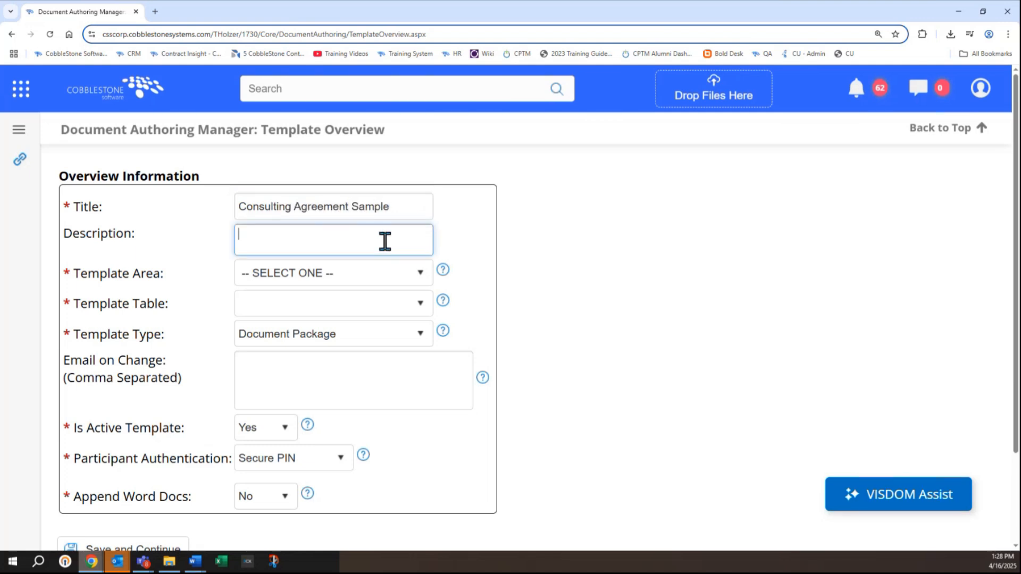
Set the template area to Contracts, with Contract Details as the template table
click(384, 275)
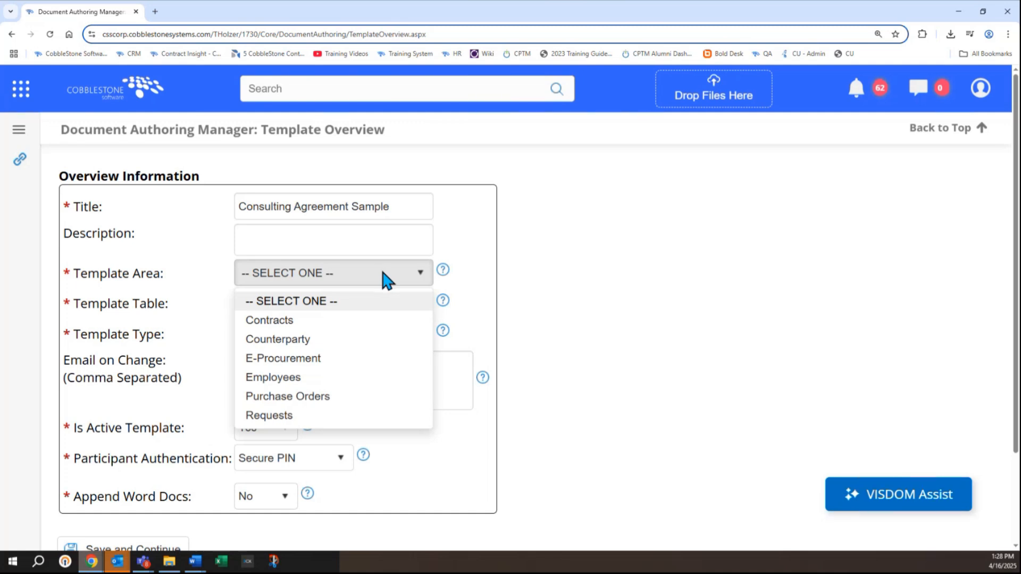
click(367, 321)
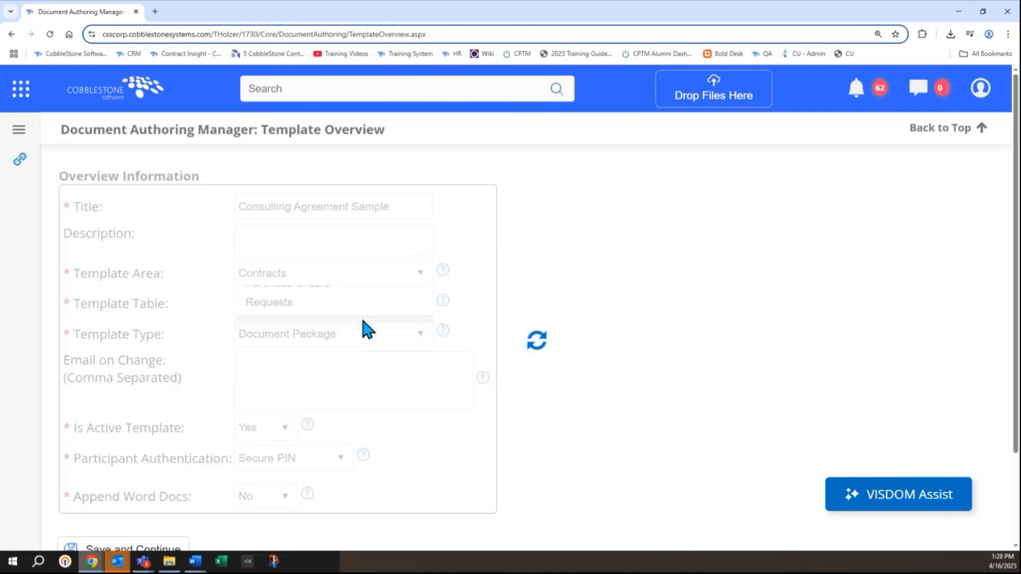
triple_click(137, 303)
click(244, 313)
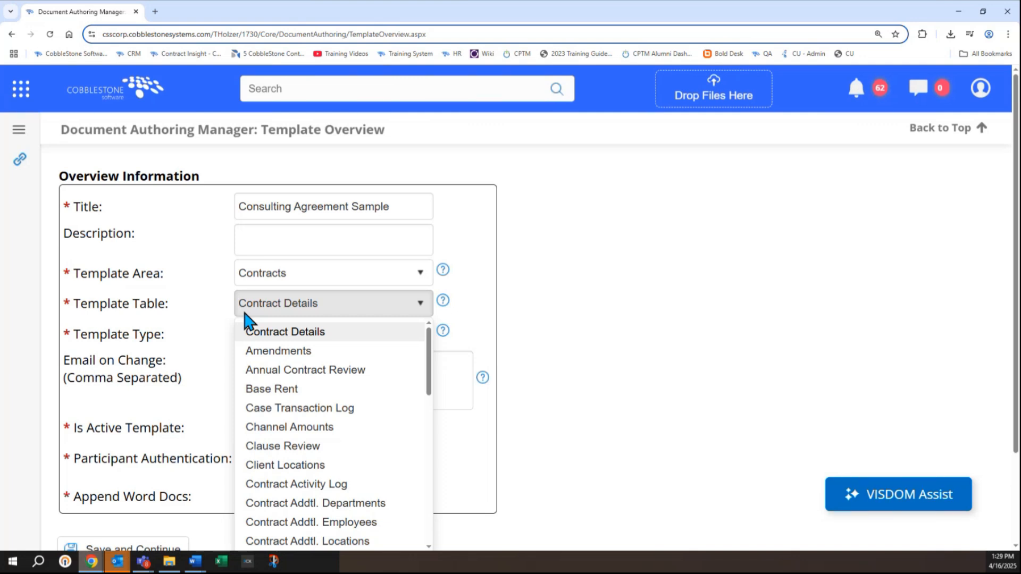
Review the settings for template type, email on change, active status, participant authentication and appending Word documents
triple_click(141, 328)
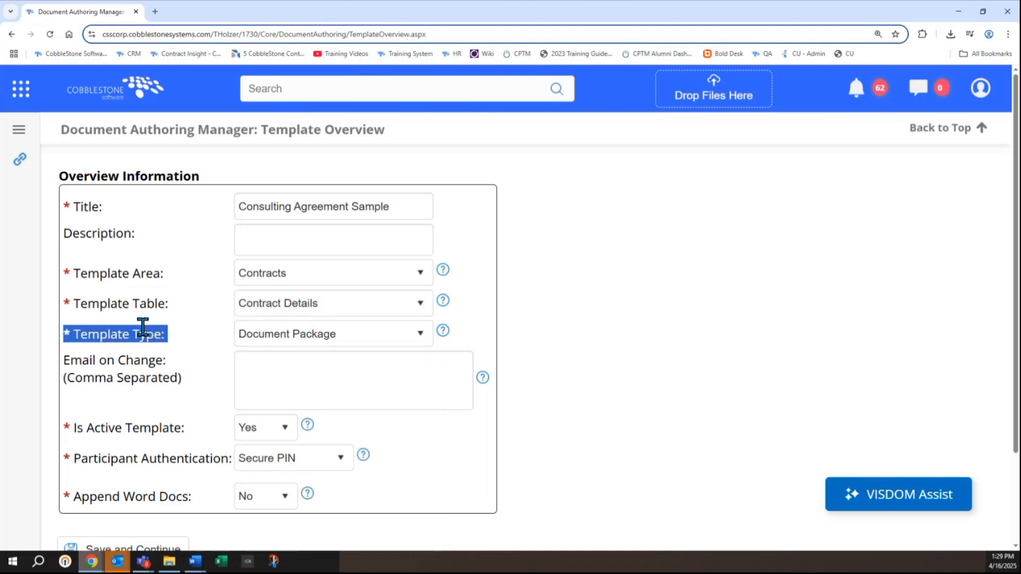
click(274, 341)
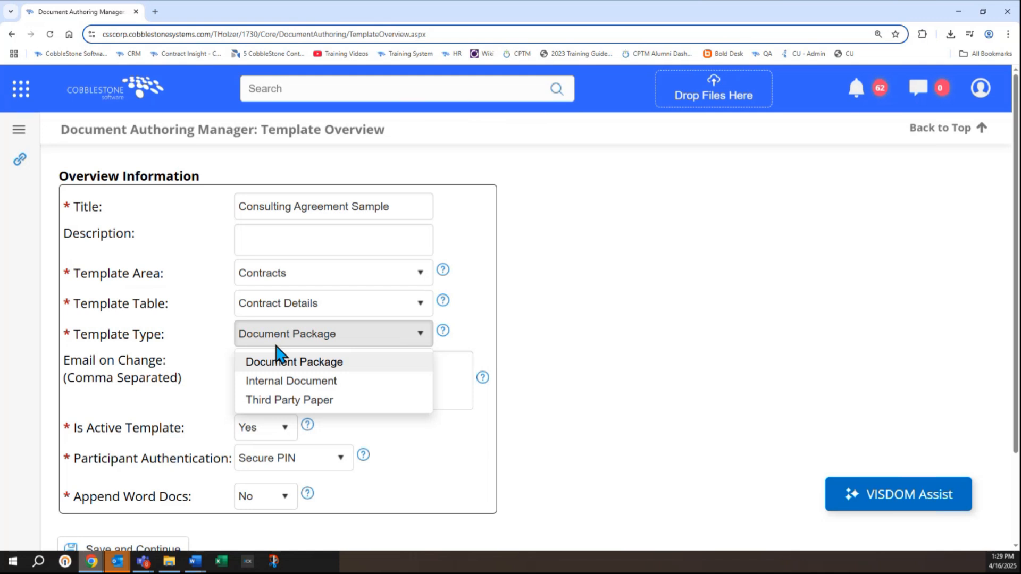
click(643, 353)
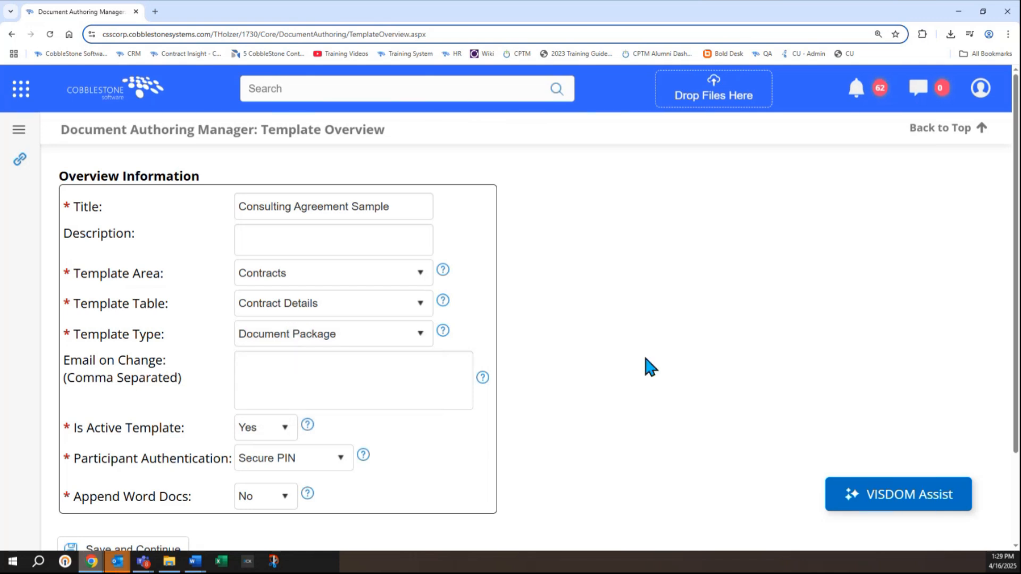
triple_click(102, 273)
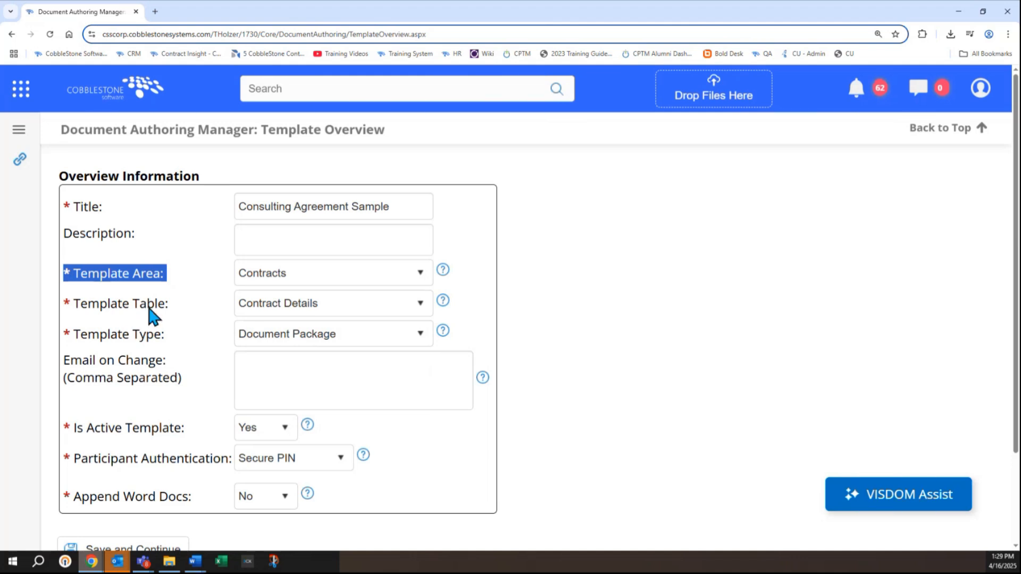
click(367, 382)
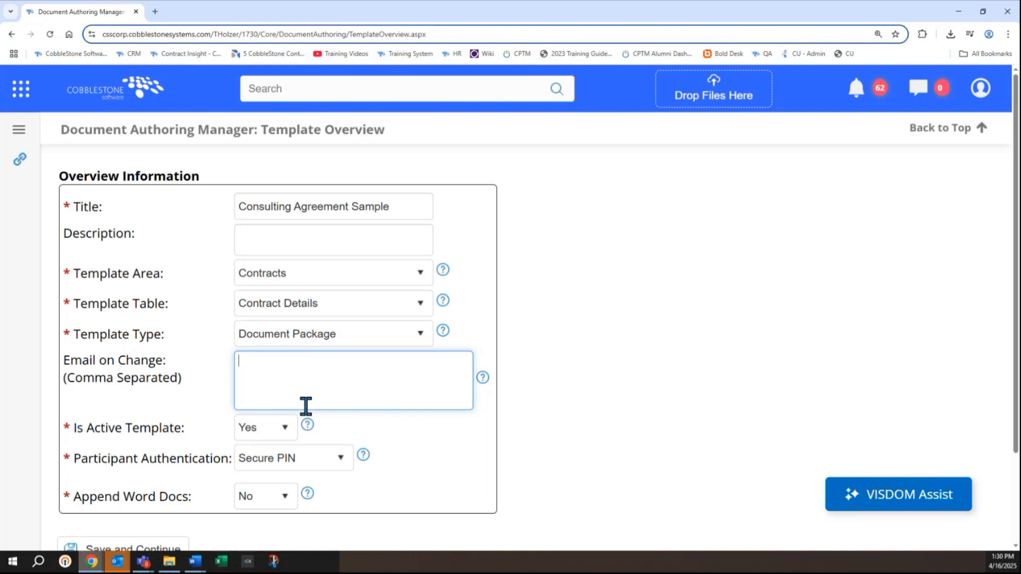
click(244, 434)
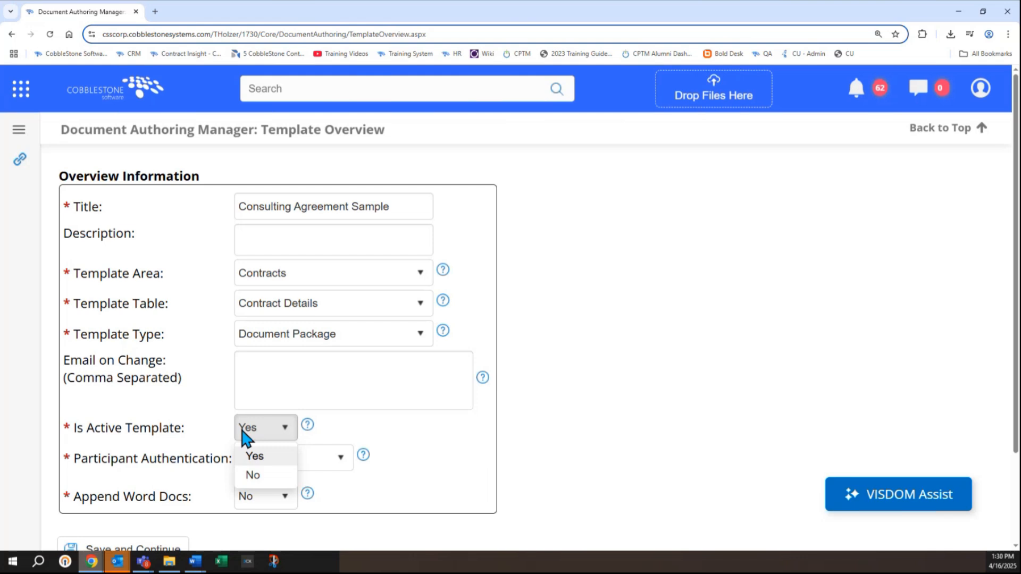
triple_click(186, 454)
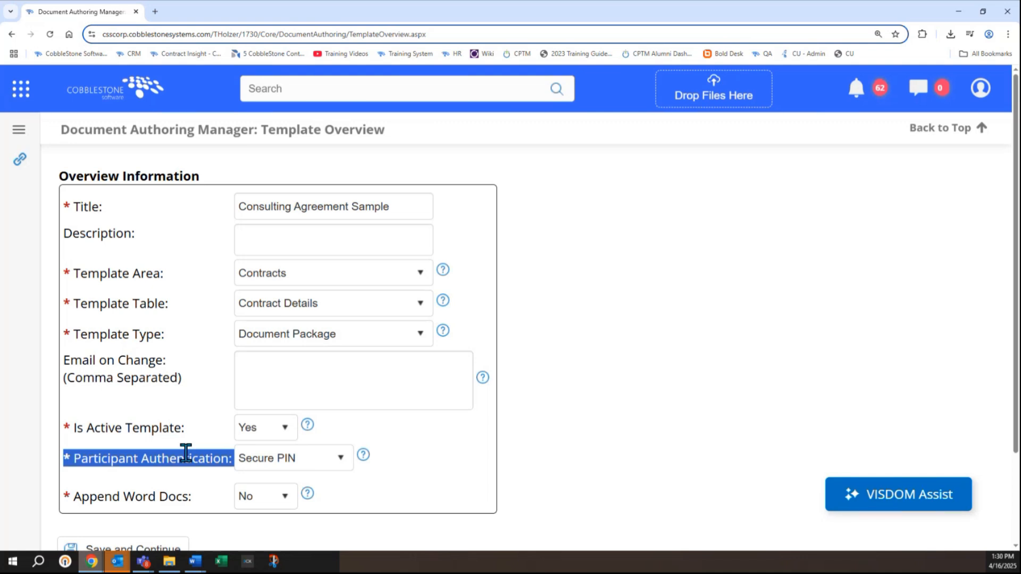
click(246, 467)
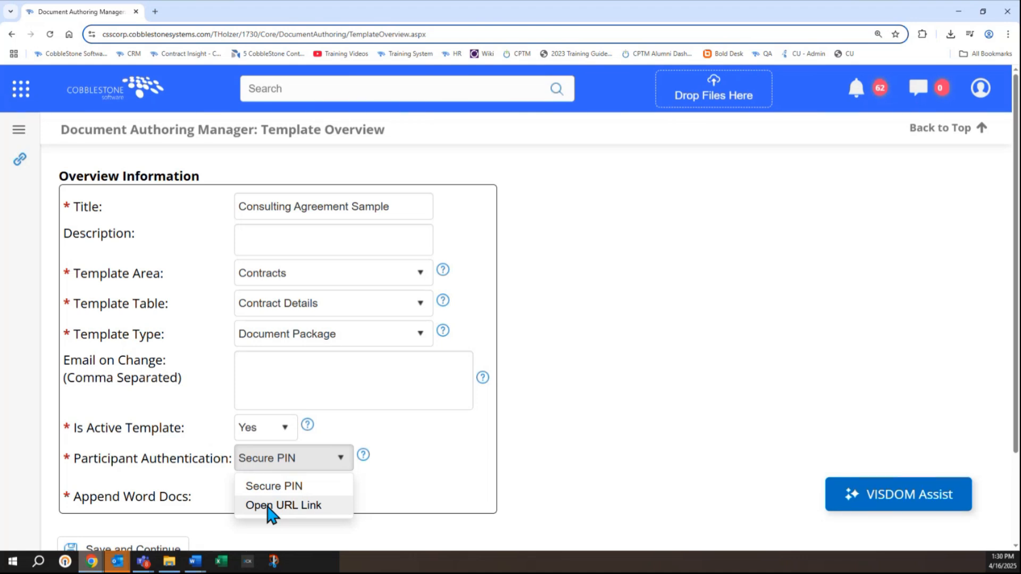
triple_click(154, 498)
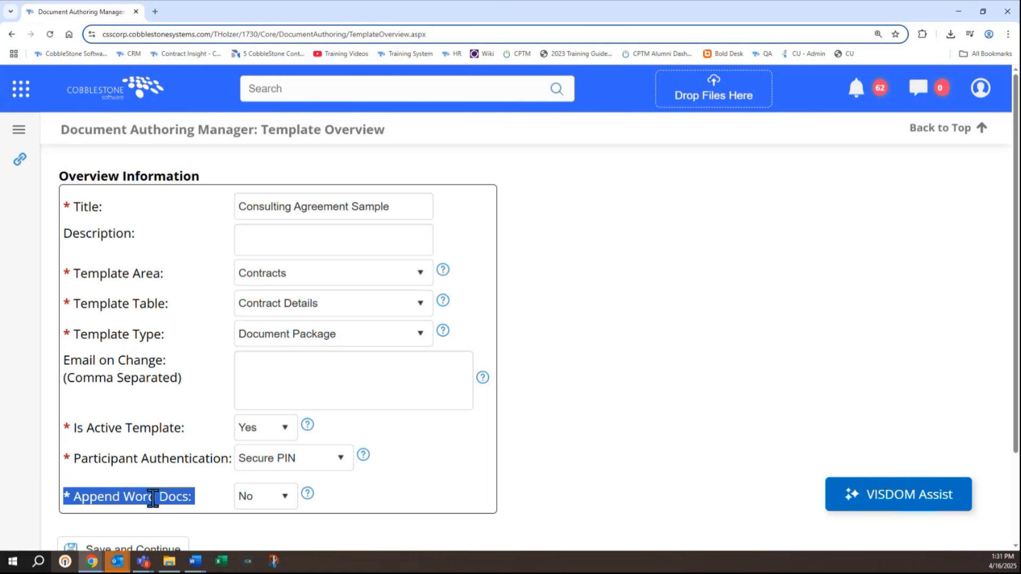
click(132, 400)
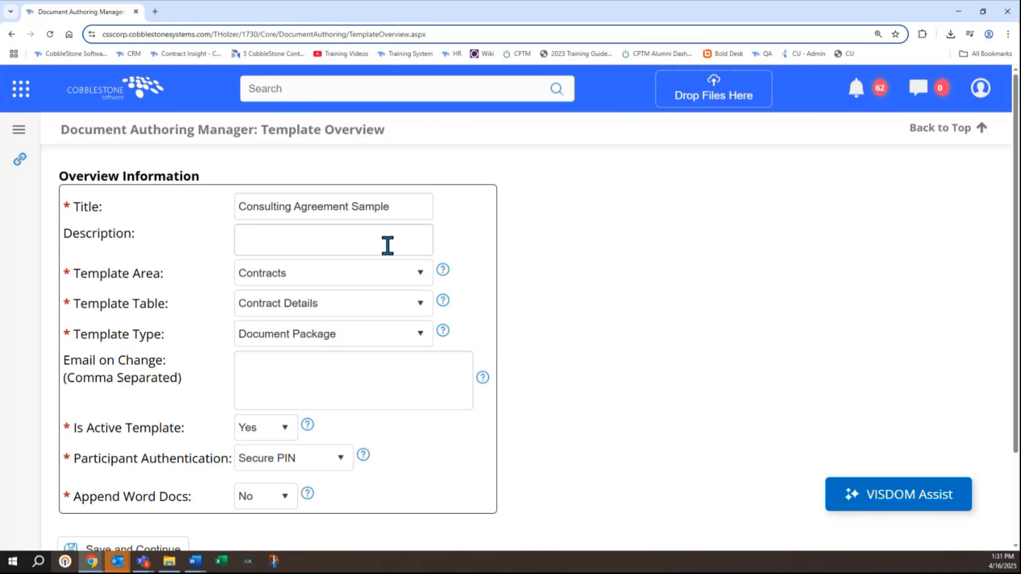
Save the new template's overview information and continue to its setup
double_click(392, 208)
click(392, 208)
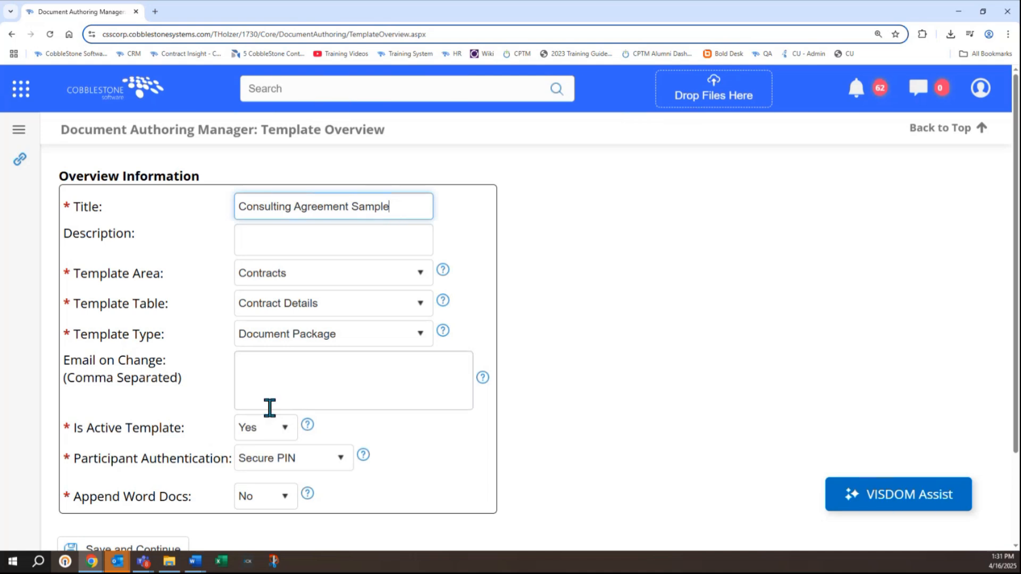
scroll(213, 396, down, 1)
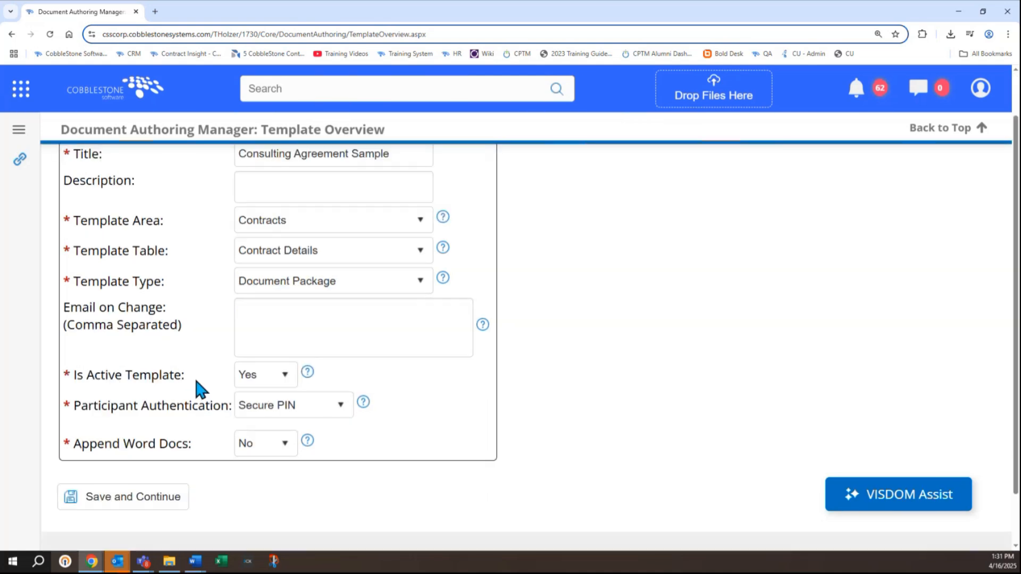
click(154, 512)
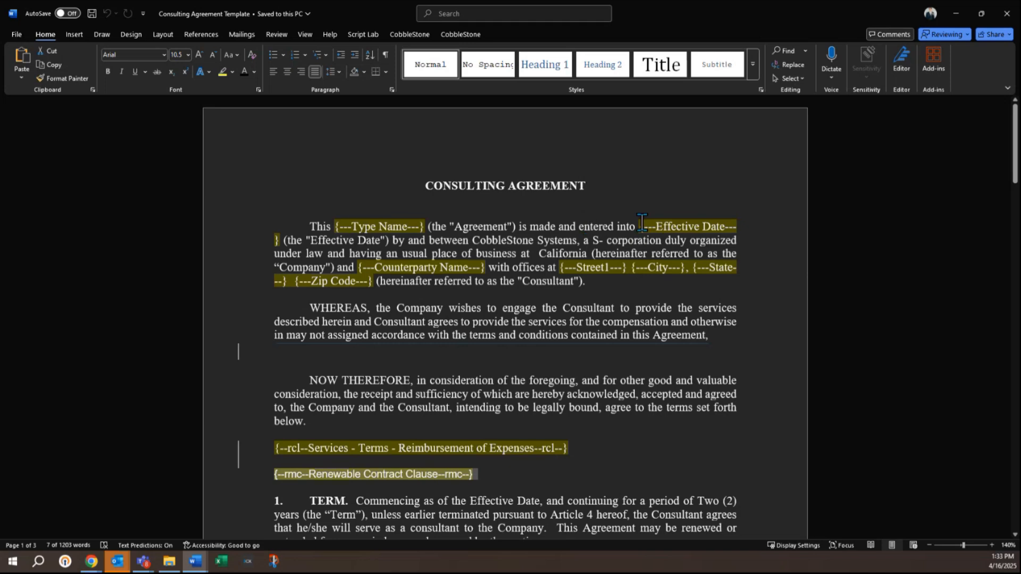
Try to move the Renewable Contract Clause placeholder directly below the Reimbursement of Expenses placeholder in the Word template, and undo the move
drag(463, 473, 326, 461)
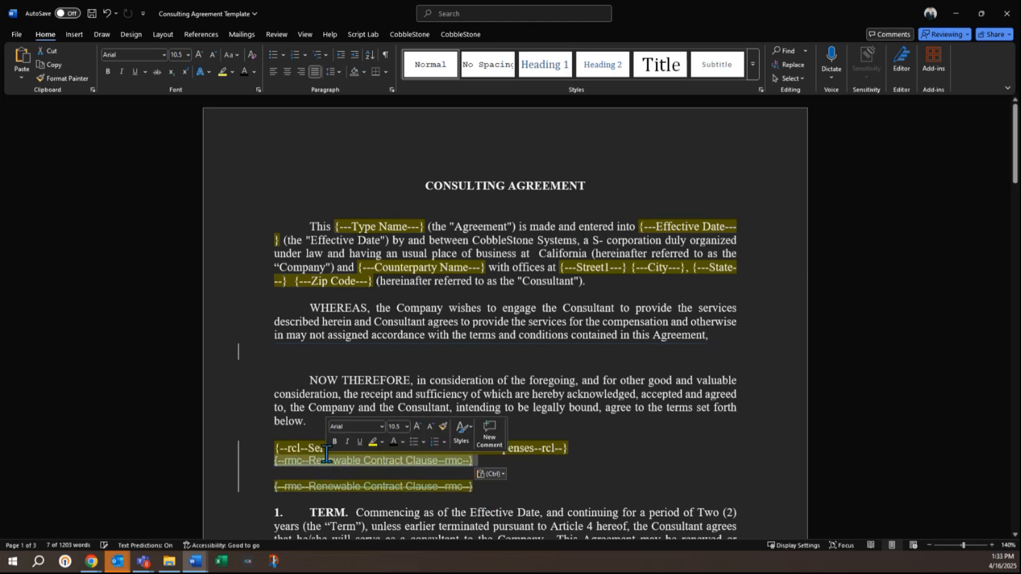
key(ctrl+z)
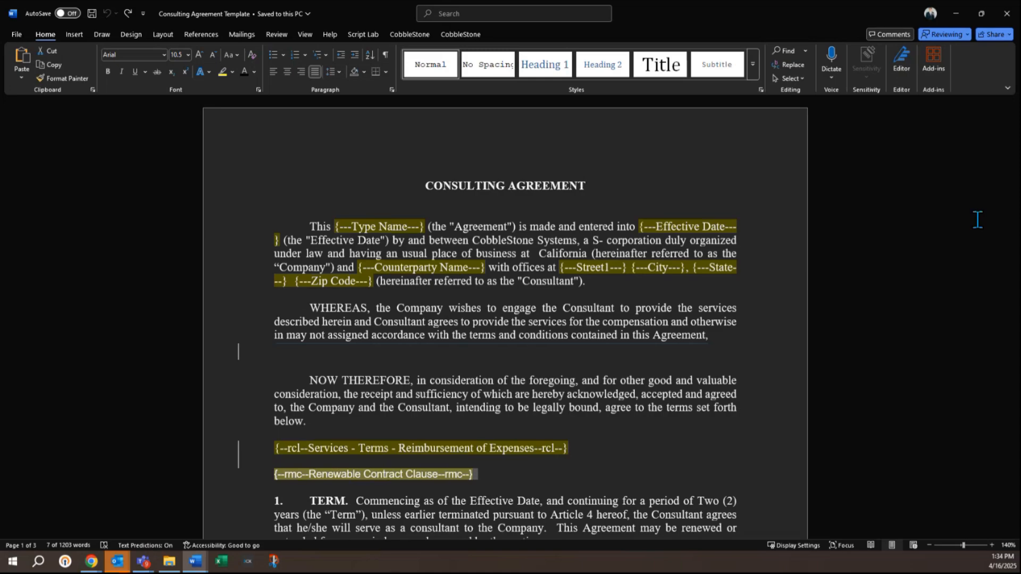
Switch from Word to the template setup in the browser and show the template's mergeable fields
click(957, 13)
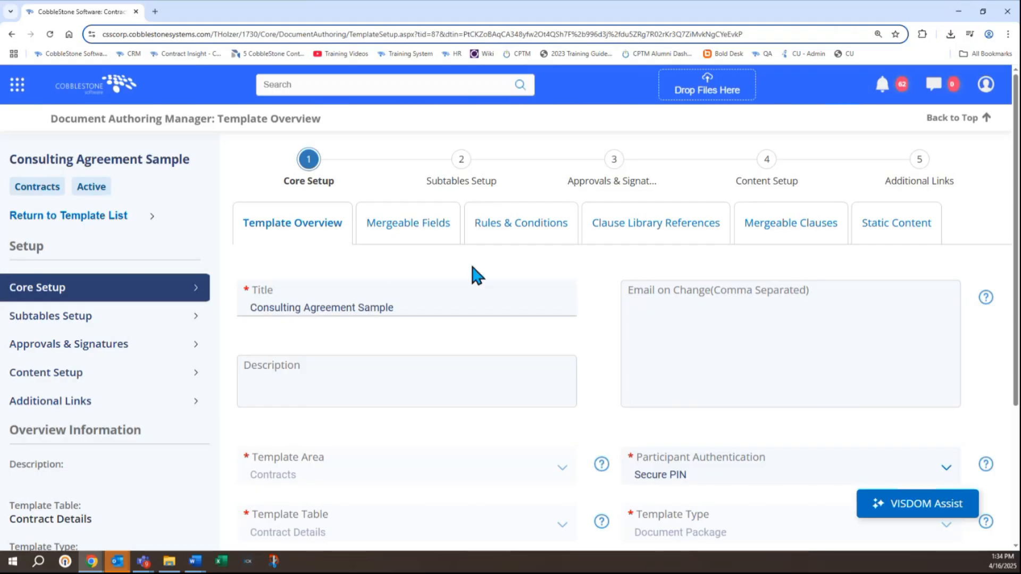
click(392, 228)
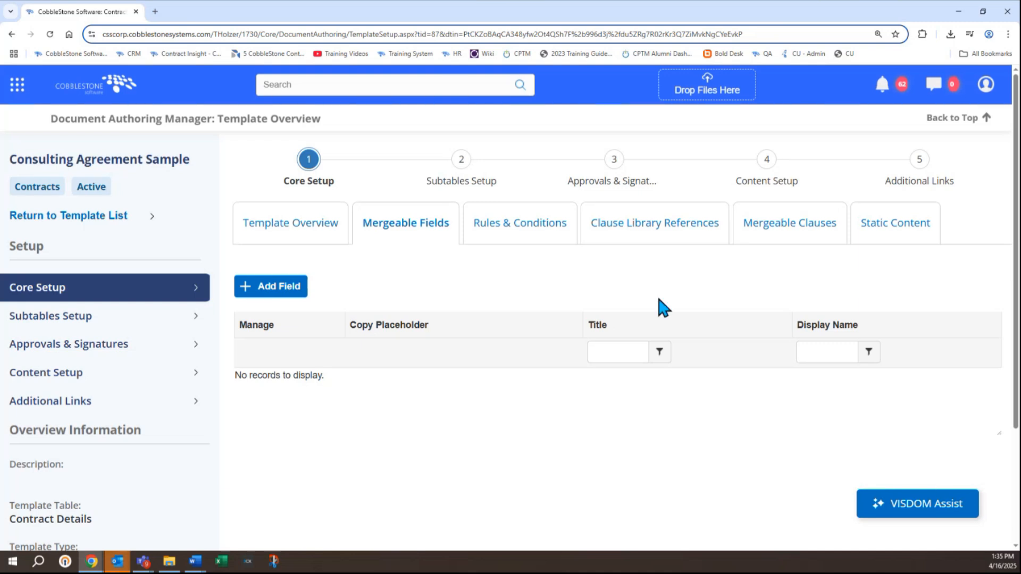
Switch to the ABC Consulting Agreement in Word and highlight the agreement type, effective date and "S- corporation" in the opening paragraph
key(alt+Tab)
drag(414, 226, 414, 228)
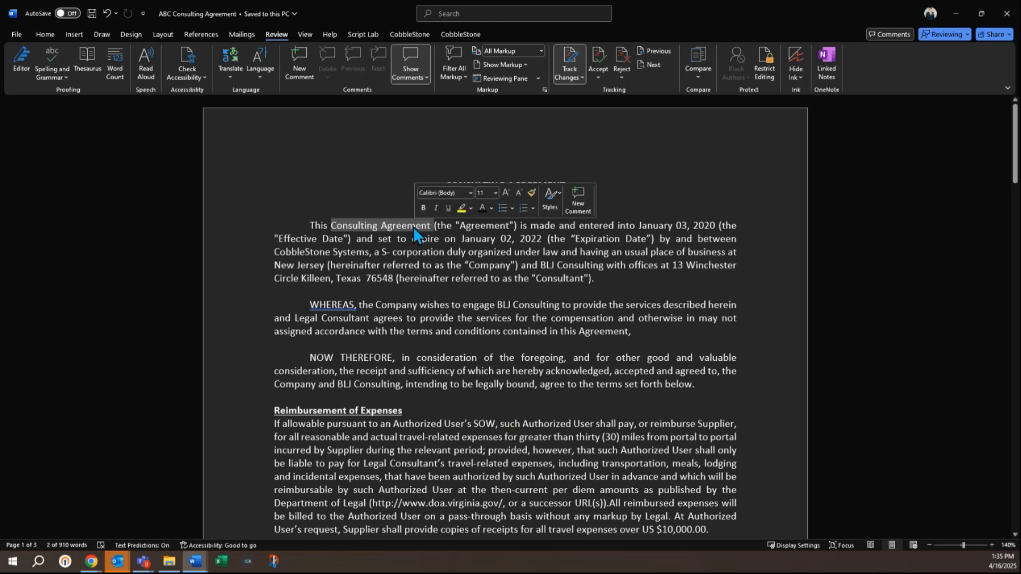
double_click(652, 227)
drag(691, 215, 715, 223)
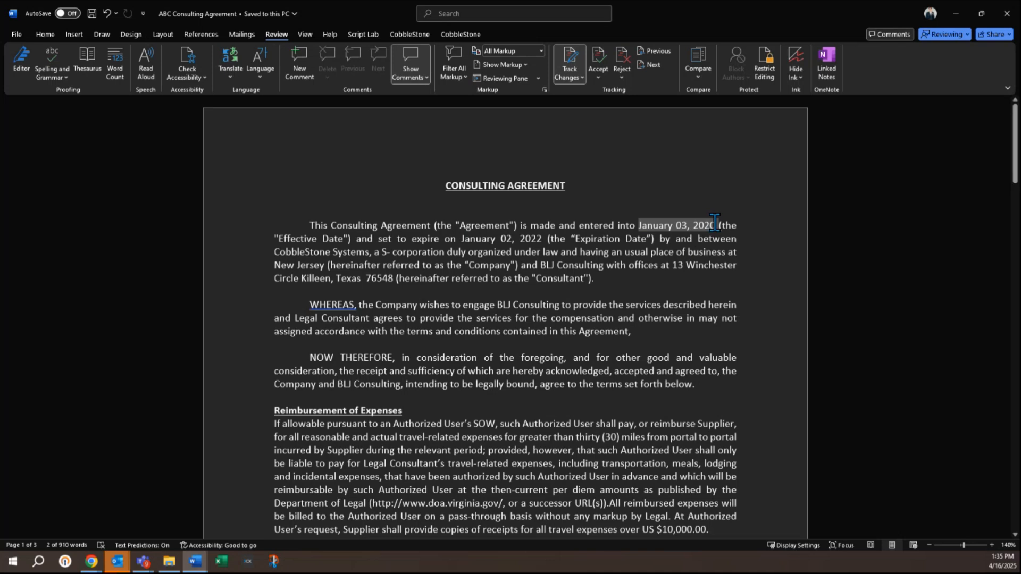
drag(381, 251, 439, 248)
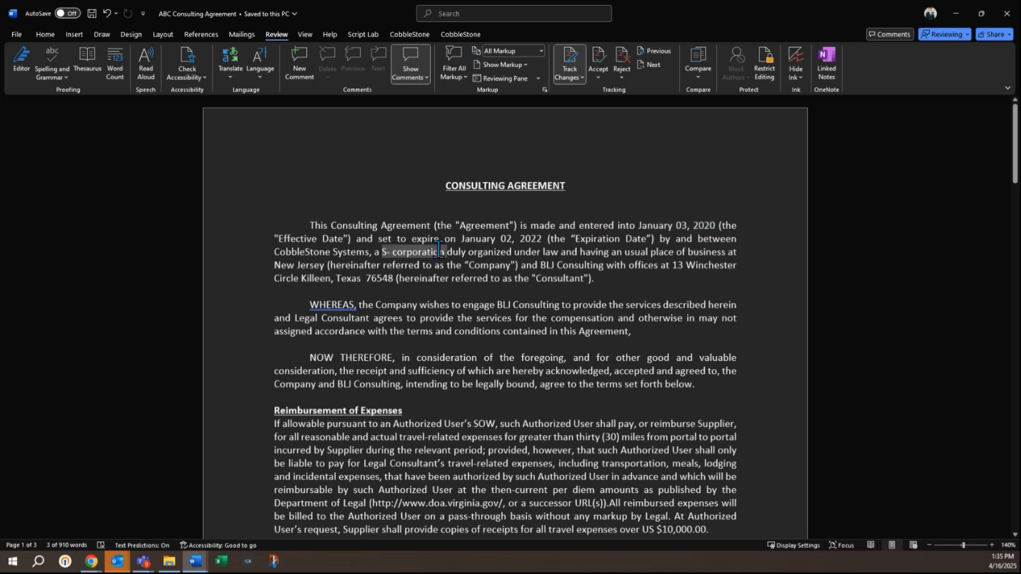
Select the consultant's name and address in the opening paragraph, and both the Reimbursement of Expenses and Renewal Term clauses
drag(541, 265, 396, 283)
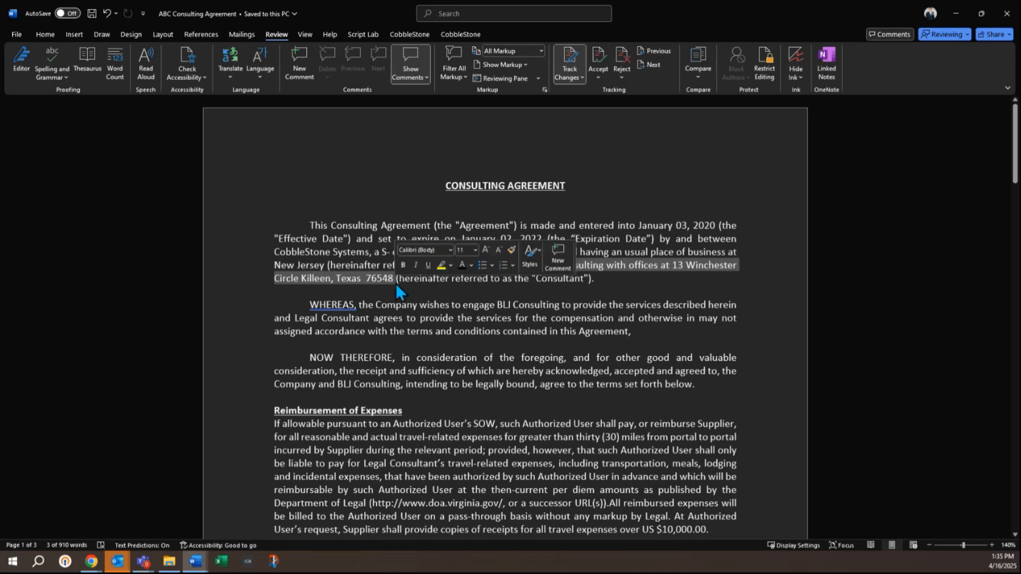
scroll(395, 283, down, 4)
drag(274, 239, 578, 525)
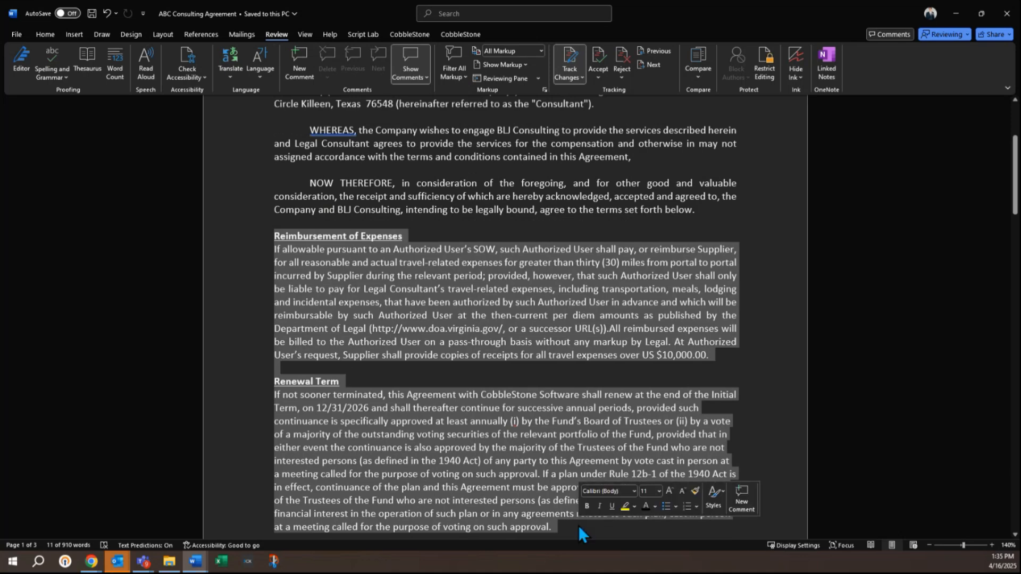
Switch to the template setup in the browser and start adding multiple mergeable fields from the Contract Details table
click(953, 14)
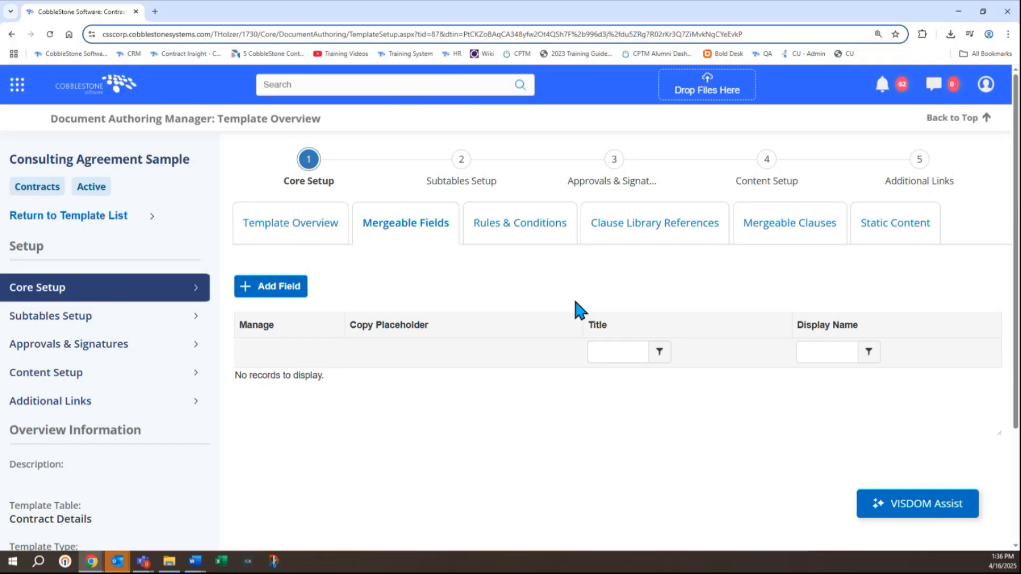
click(272, 295)
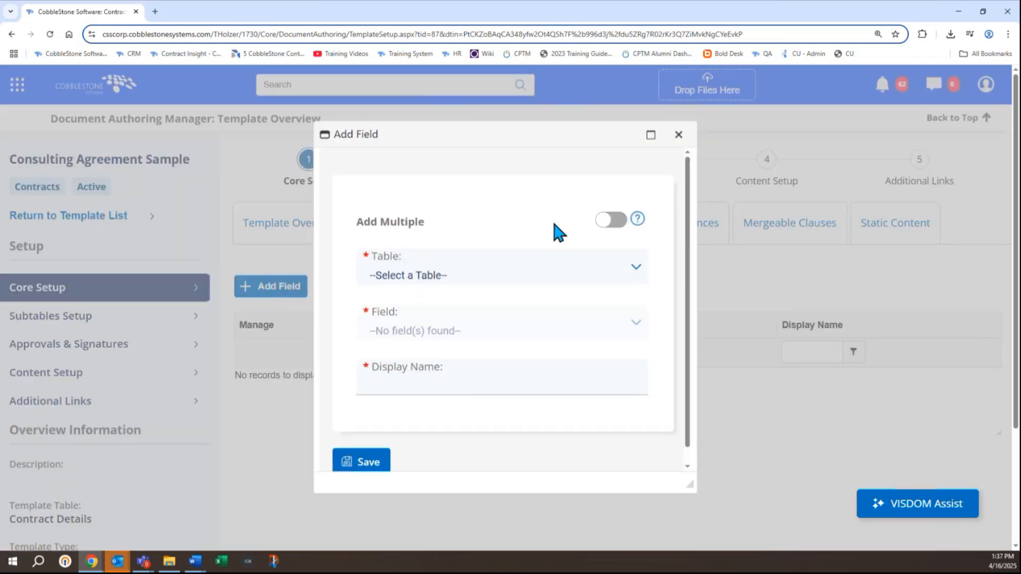
click(615, 224)
click(601, 274)
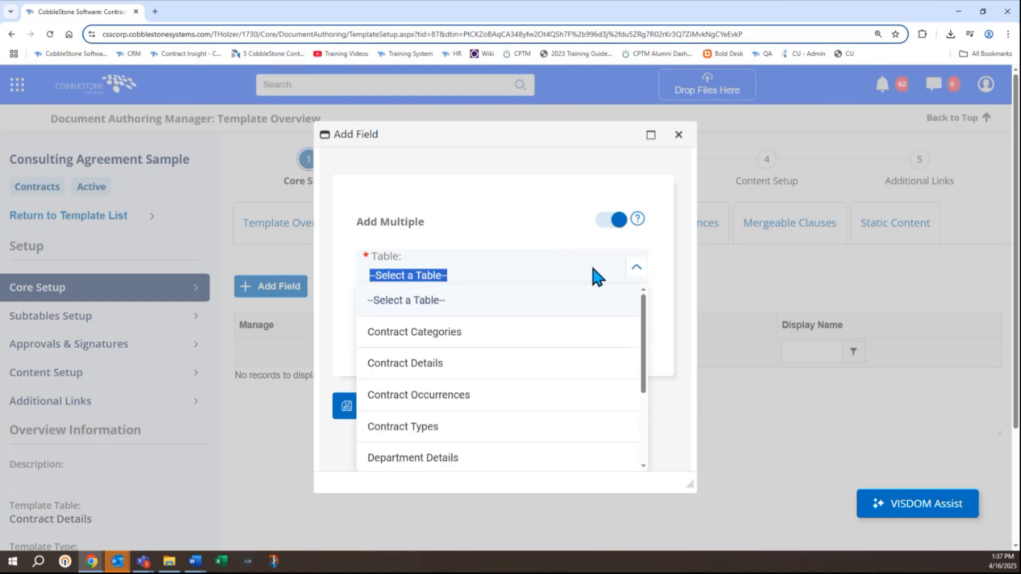
click(424, 366)
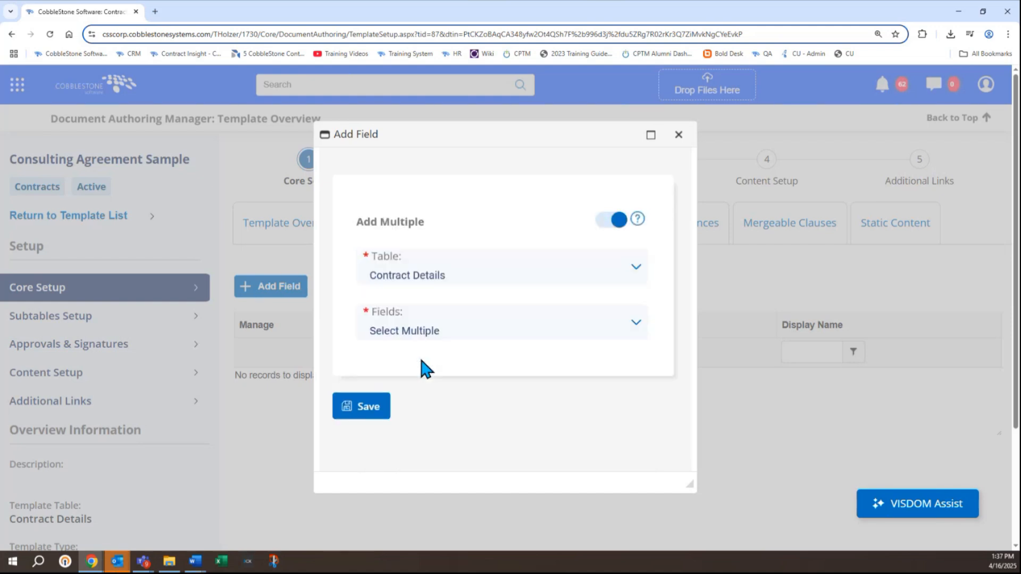
Find and choose the Contract Type, Effective Date and Counterparty Name fields, and save them as mergeable fields
click(418, 336)
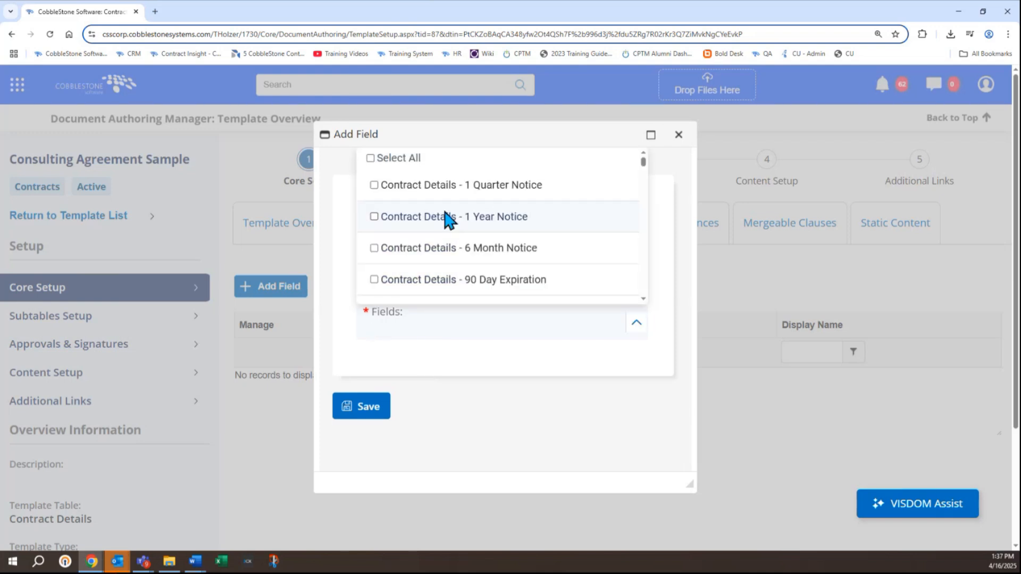
key(ctrl+f)
text(contract type)
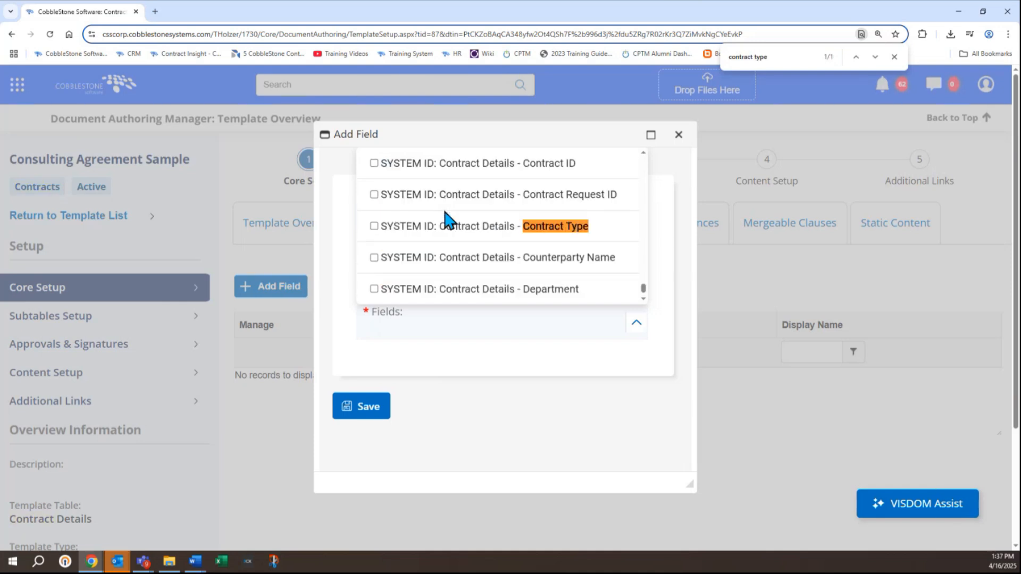
click(375, 227)
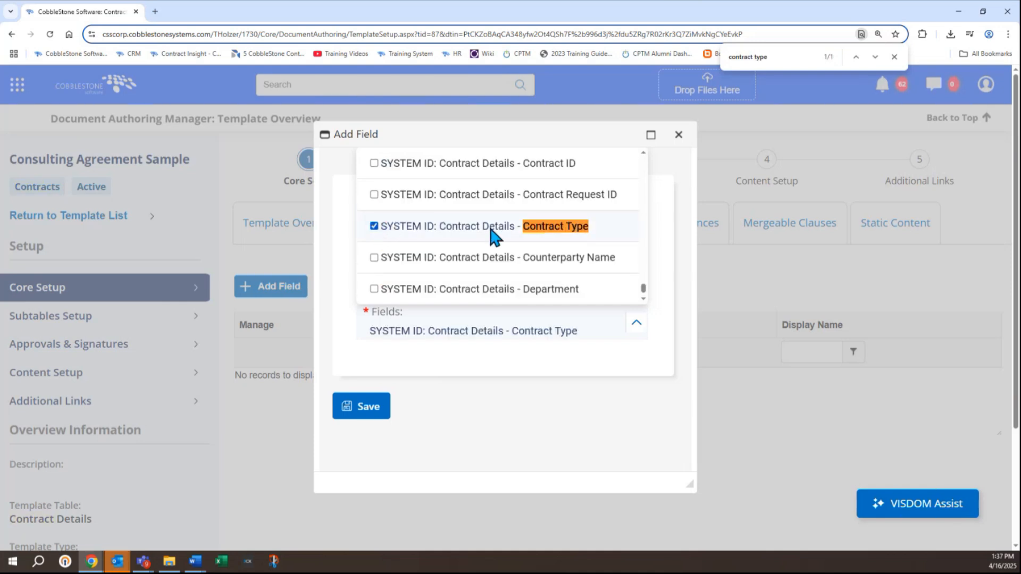
key(ctrl+f)
text(effective)
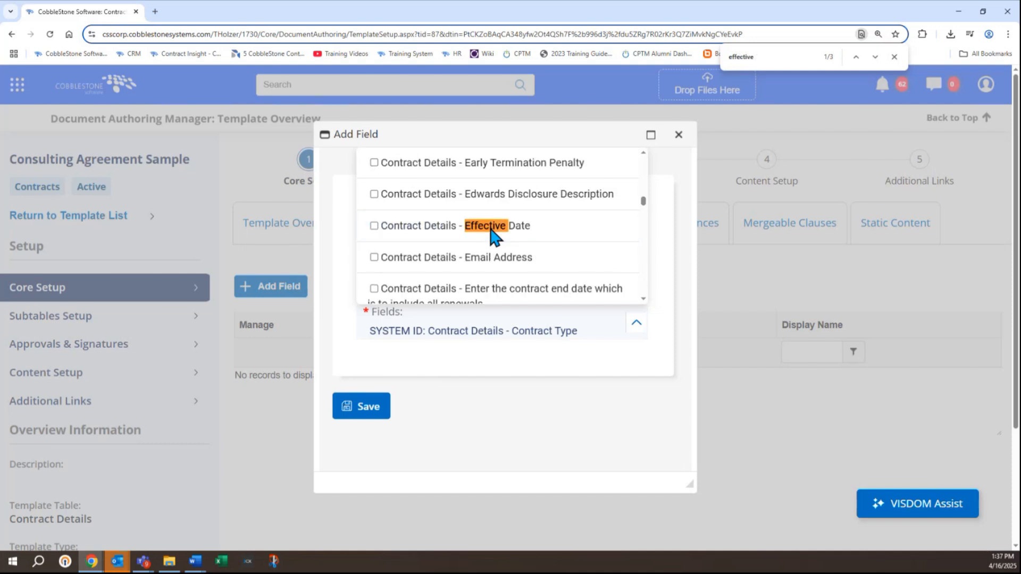
click(374, 227)
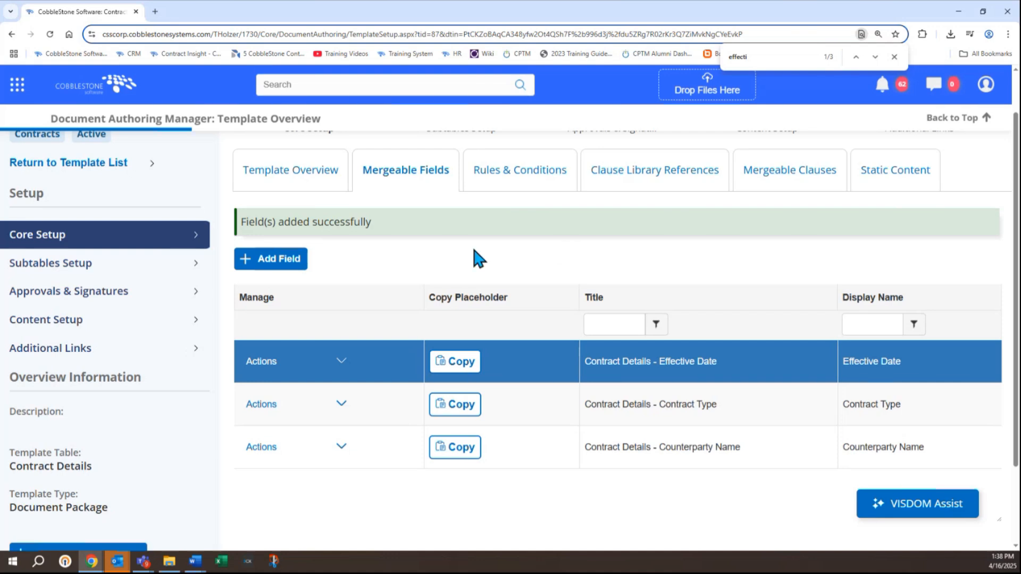
triple_click(332, 216)
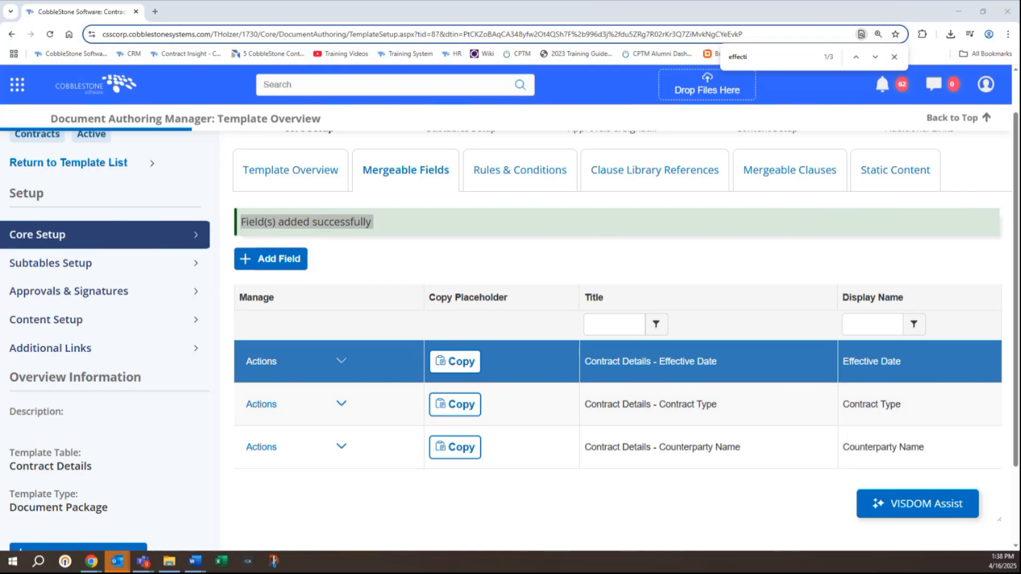
Switch to the ABC Consulting Agreement in Word and select the consultant's address in the opening paragraph
key(alt+Tab)
scroll(683, 392, up, 5)
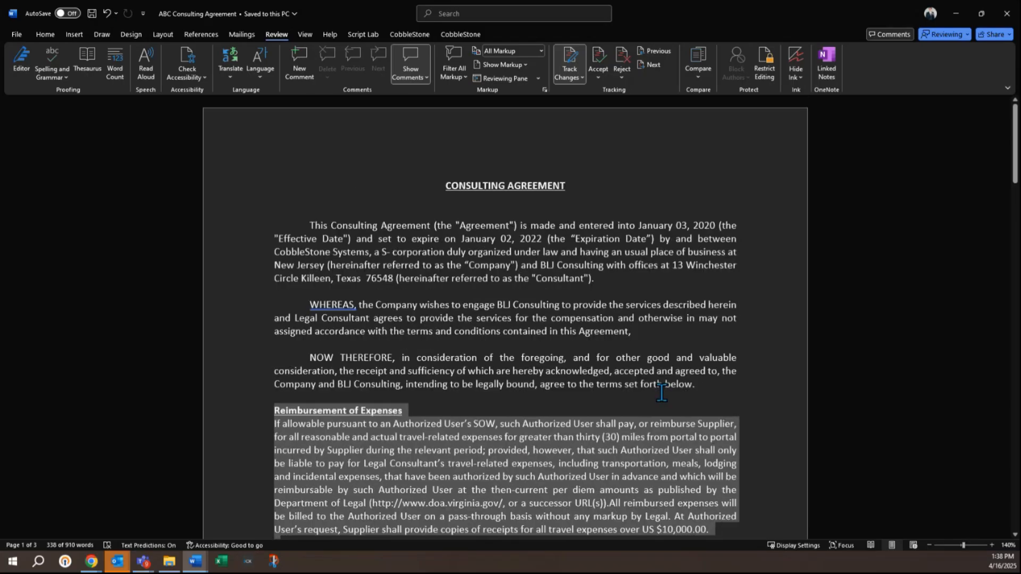
click(712, 392)
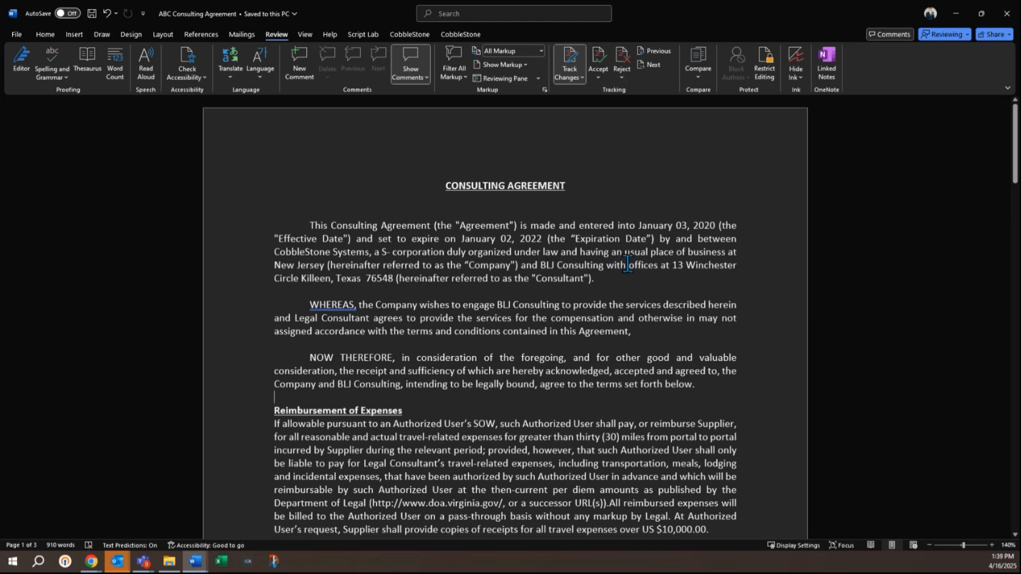
drag(673, 265, 680, 280)
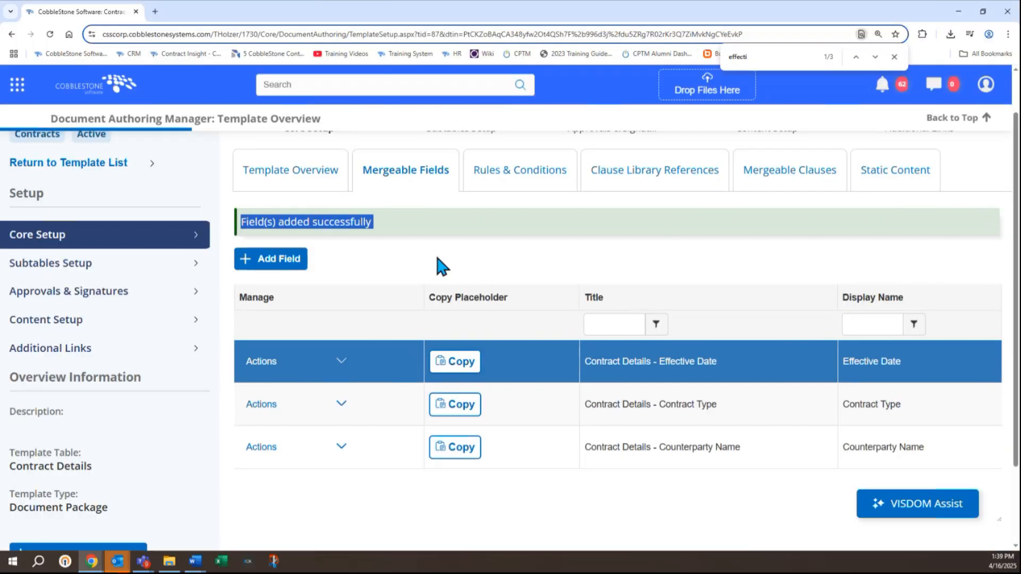
Return to the template setup in the browser and start adding multiple mergeable fields from the Vendors/Customers table
scroll(435, 253, up, 1)
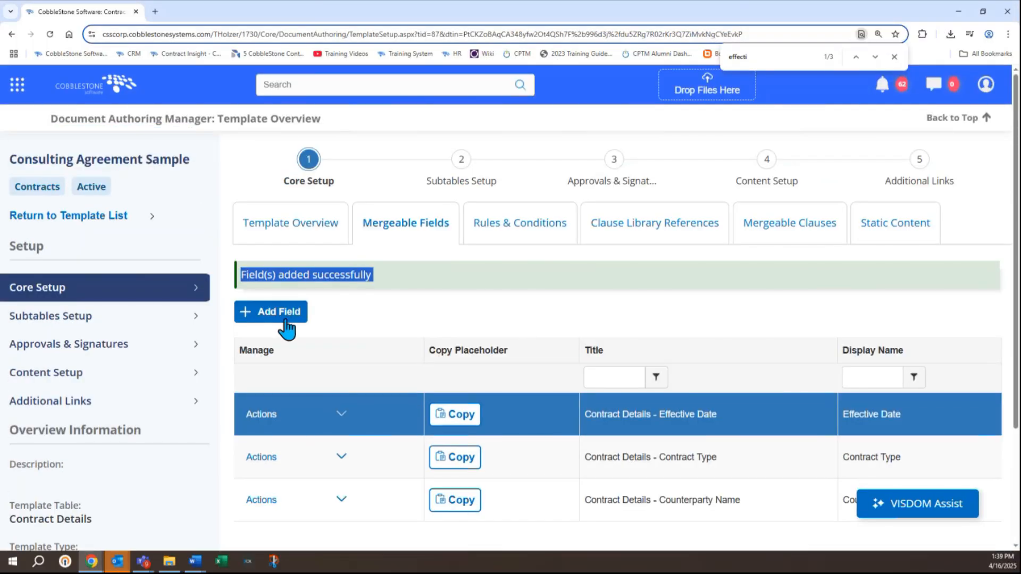
click(286, 321)
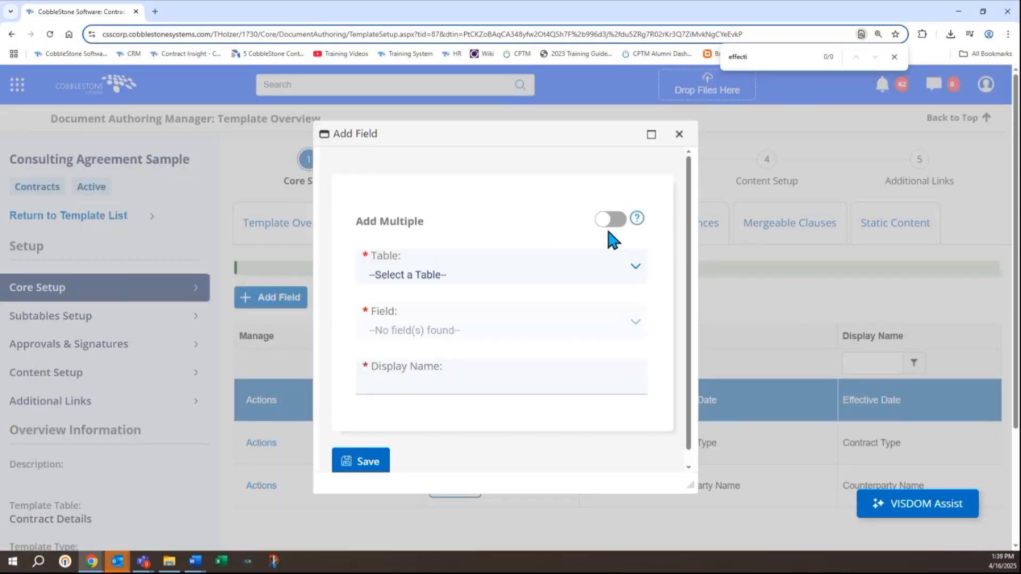
click(609, 224)
click(552, 269)
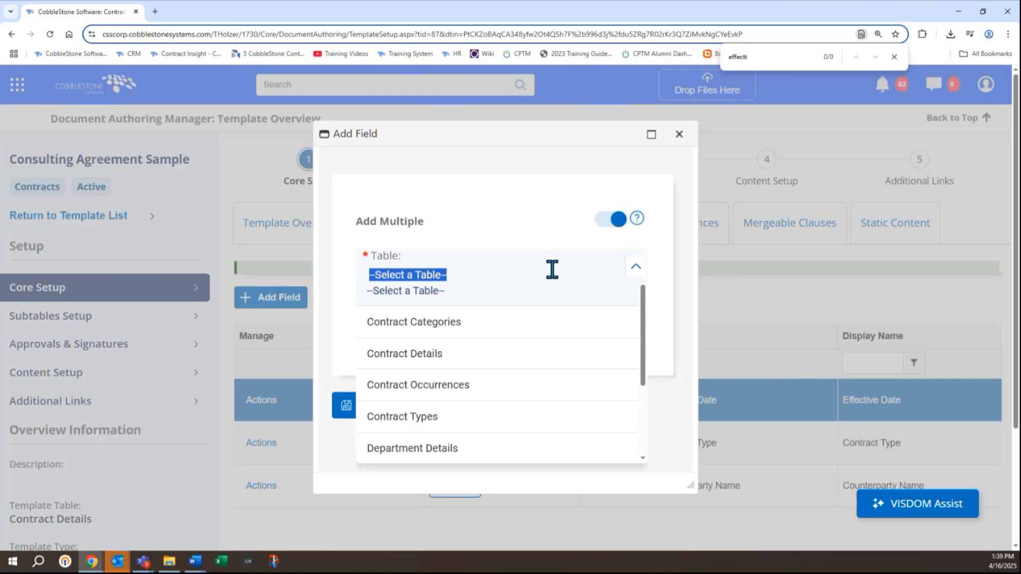
scroll(521, 351, down, 3)
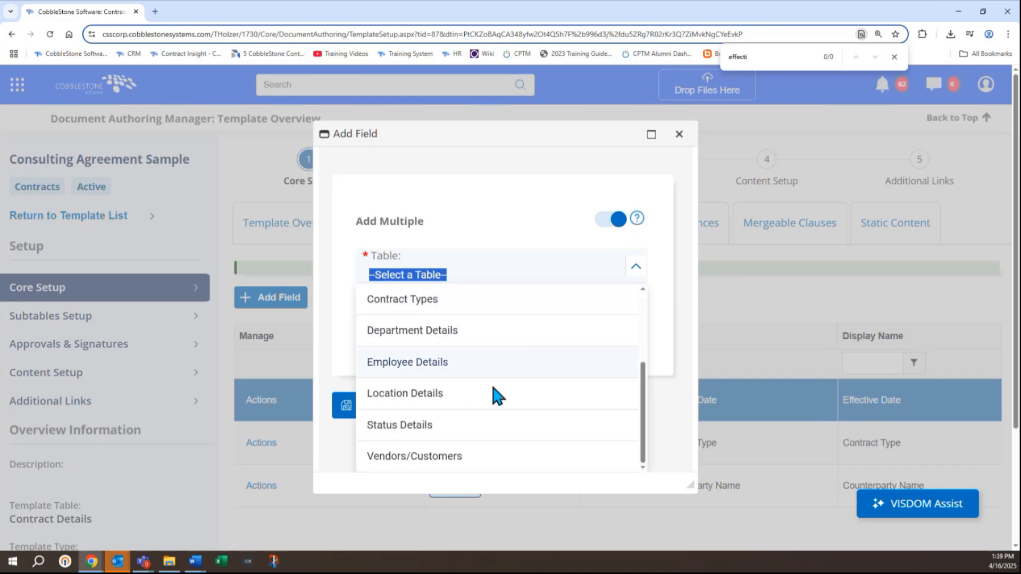
click(414, 457)
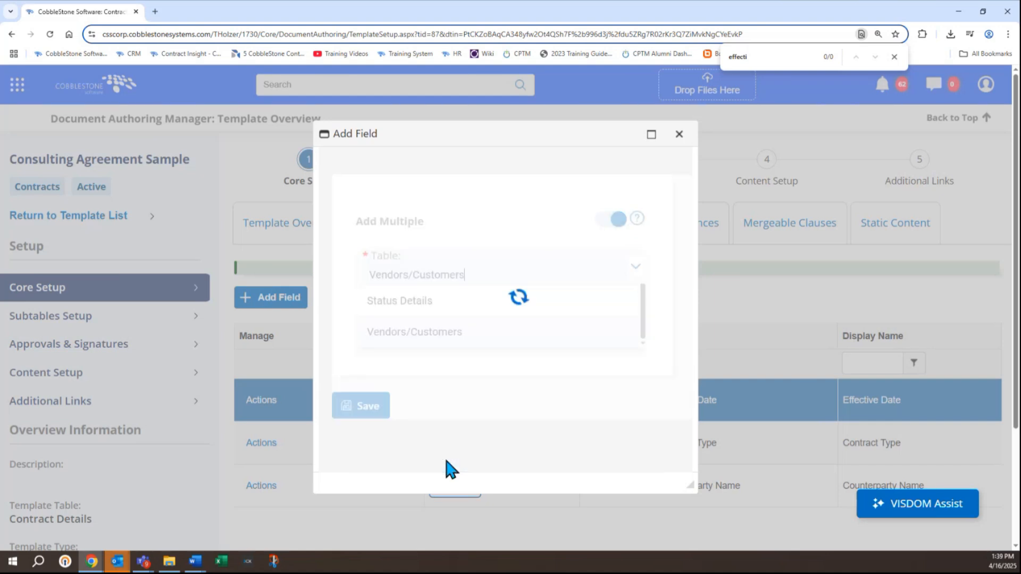
Add the Vendors/Customers City, State, Street1, Street2 and Zip Code fields and check them in the mergeable fields list
click(429, 330)
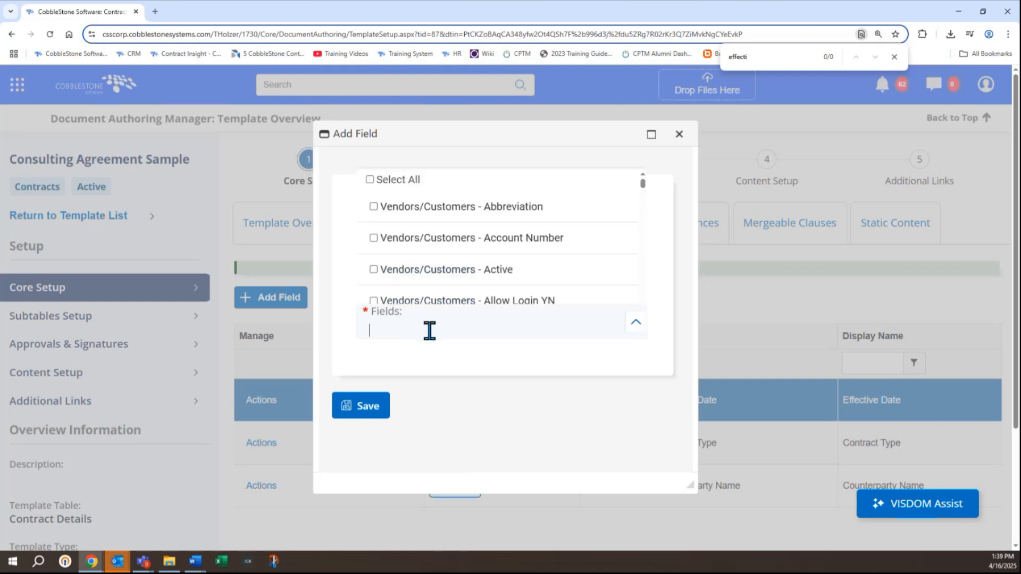
key(ctrl+f)
text(city)
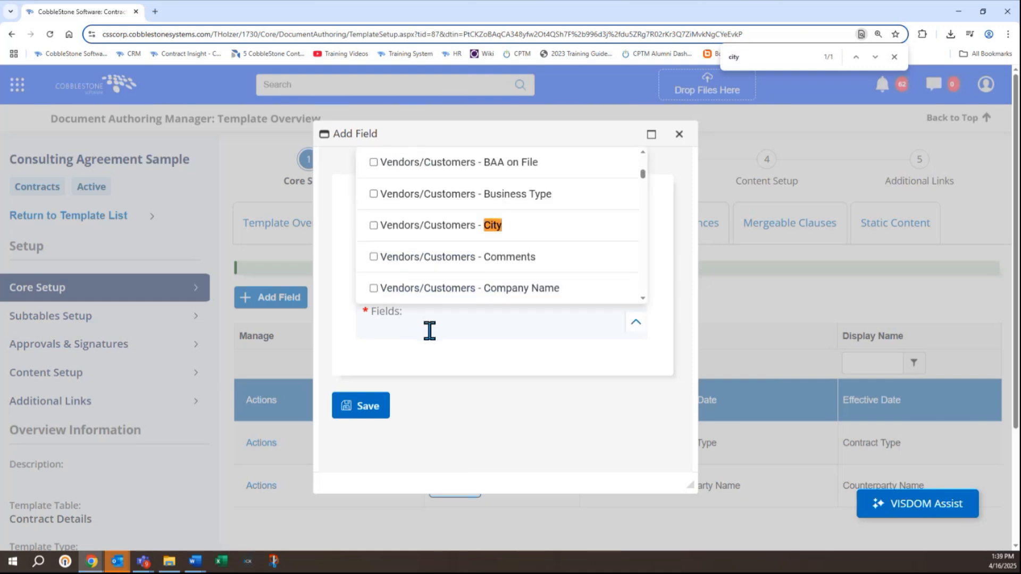
click(374, 226)
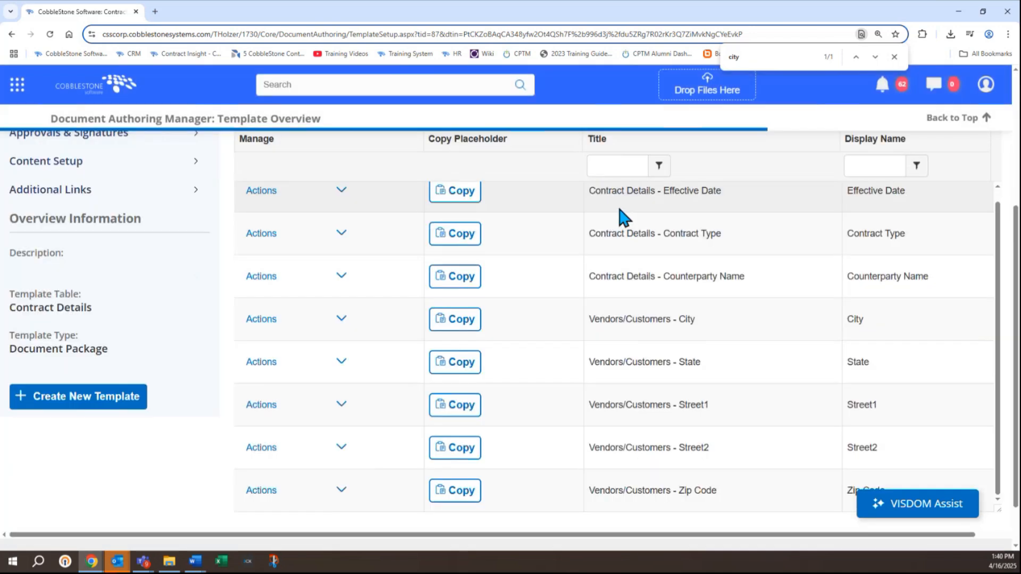
click(646, 332)
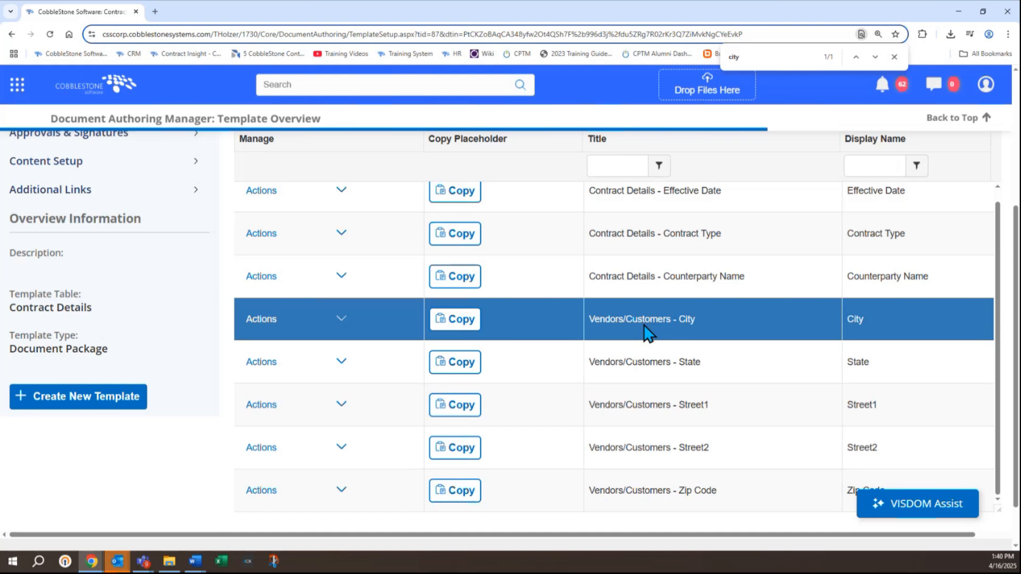
scroll(623, 272, up, 1)
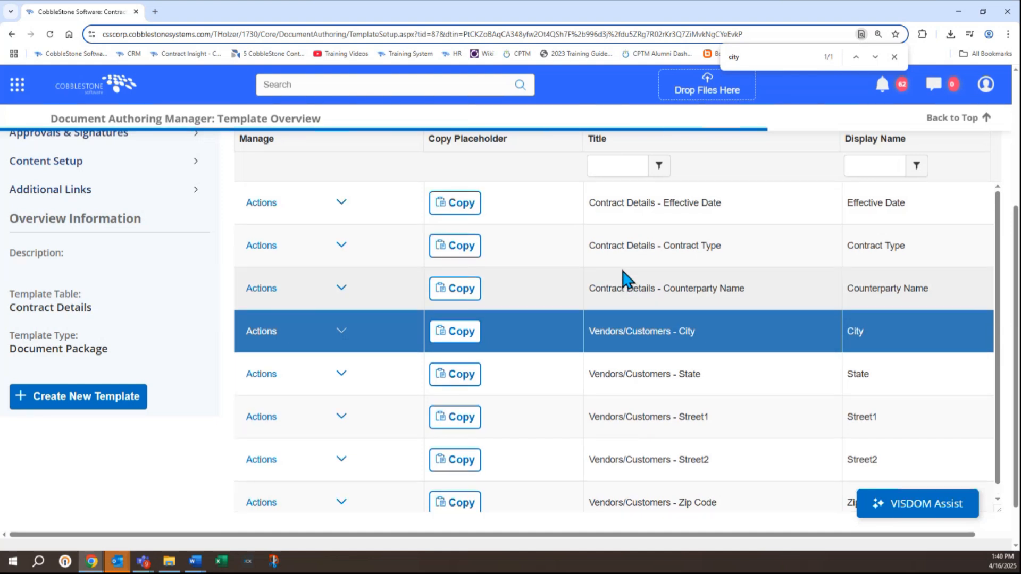
scroll(616, 180, up, 3)
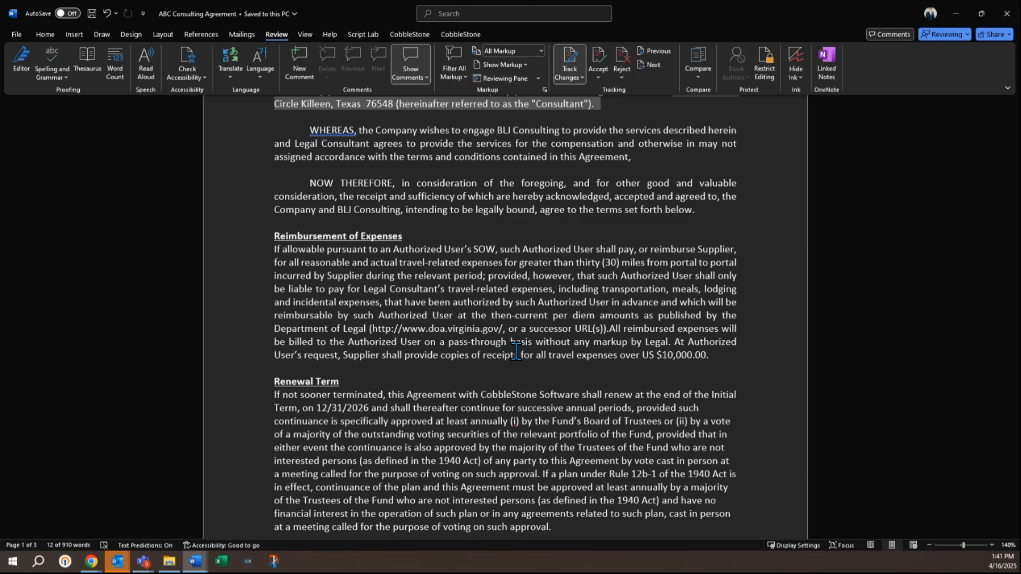
In the Word agreement, select the Reimbursement of Expenses clause and the Renewal Term clause one after the other
click(515, 352)
drag(273, 236, 720, 352)
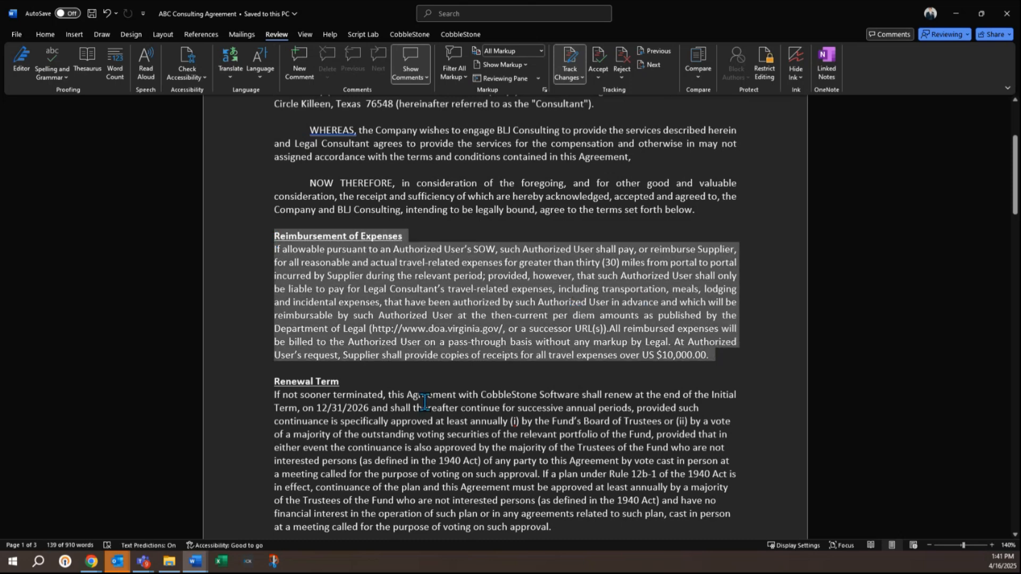
drag(274, 381, 580, 529)
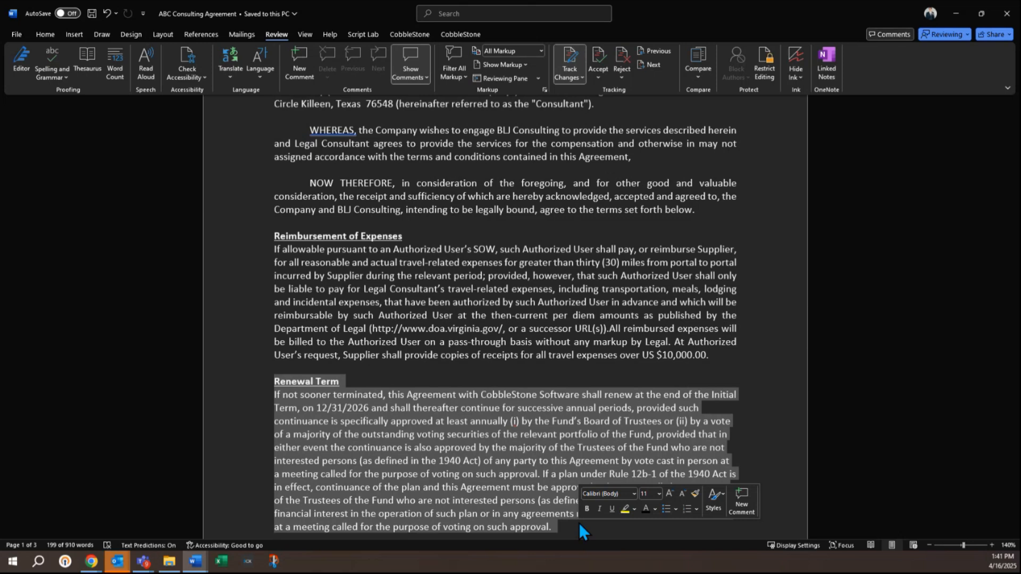
Switch to the browser and check the Contract Amount and "Is this a renewable contract?" entries among the mergeable fields
key(alt+Tab)
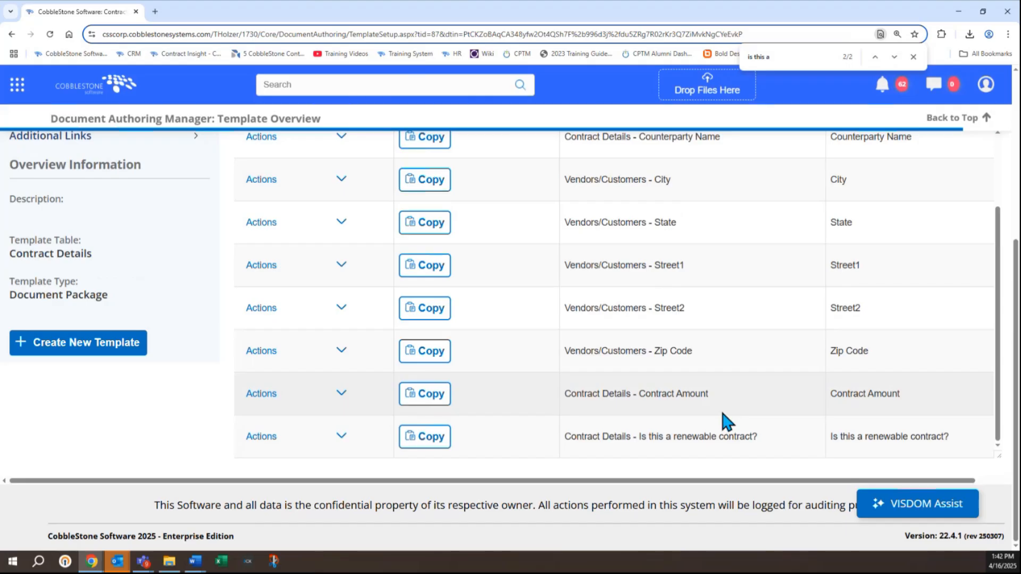
click(712, 401)
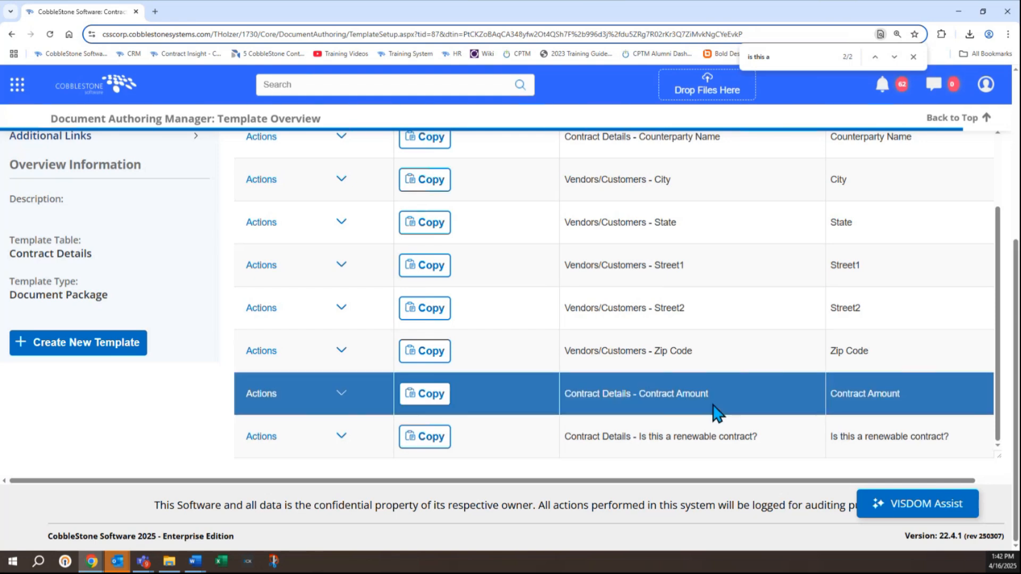
click(718, 439)
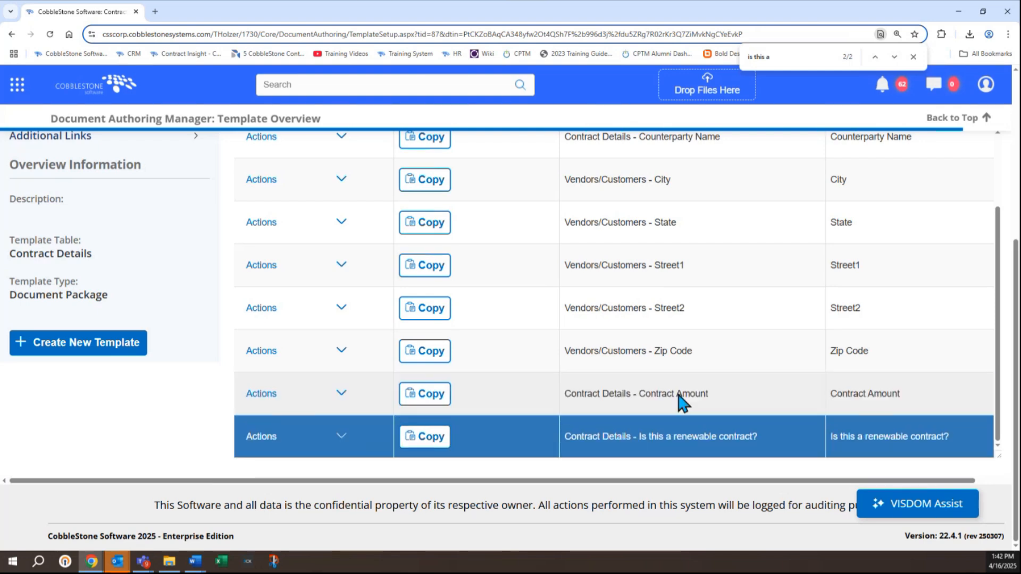
click(680, 400)
scroll(675, 393, up, 5)
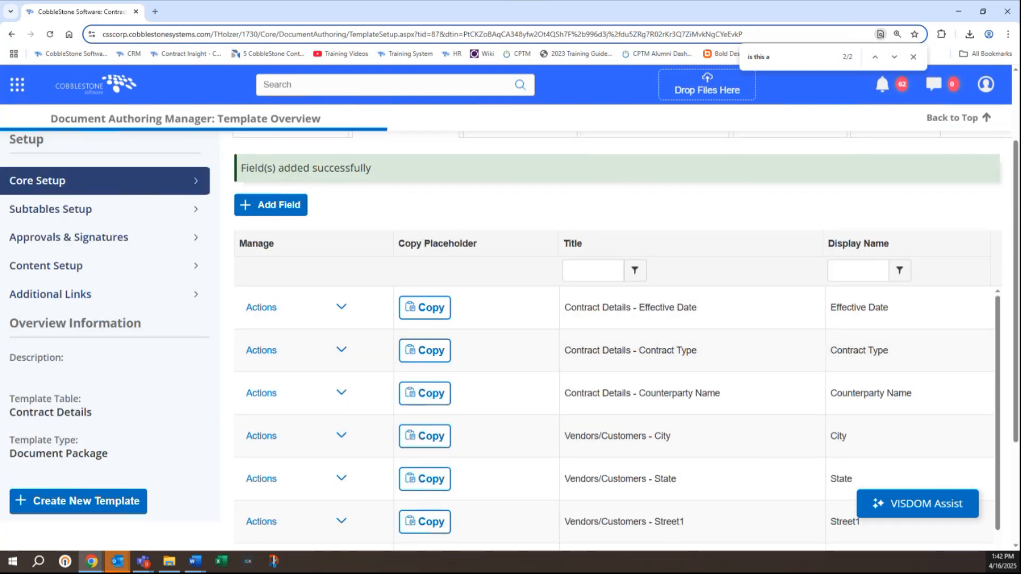
Switch back to the Word agreement and select the text from the counterparty's name through the end of the opening paragraph
key(alt+Tab)
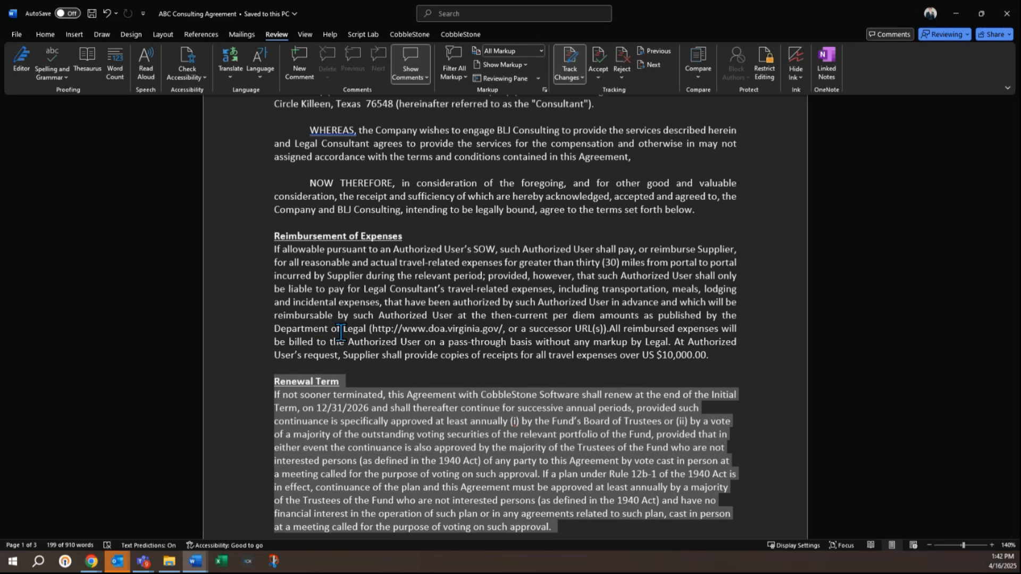
scroll(341, 332, up, 3)
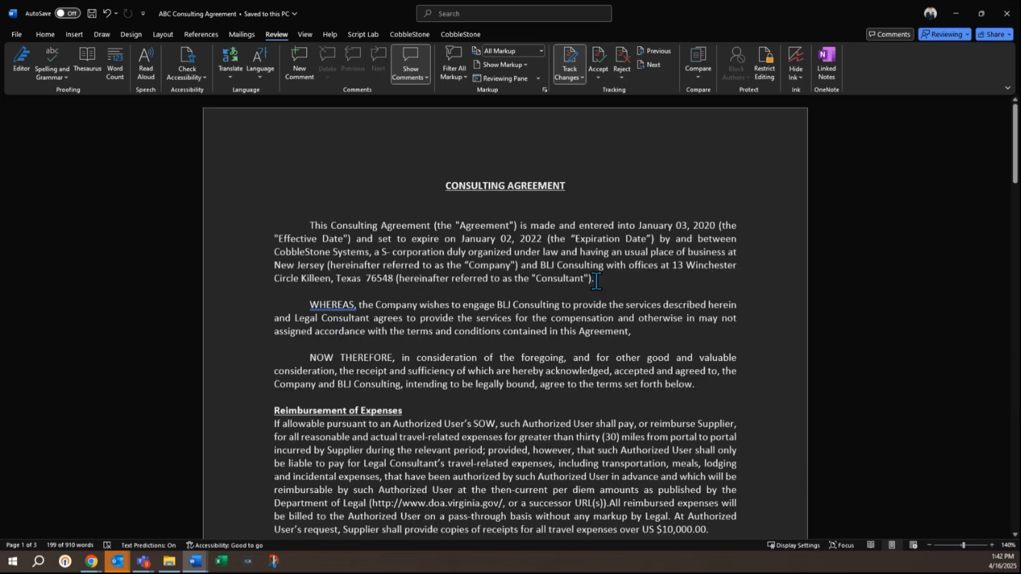
drag(601, 281, 538, 264)
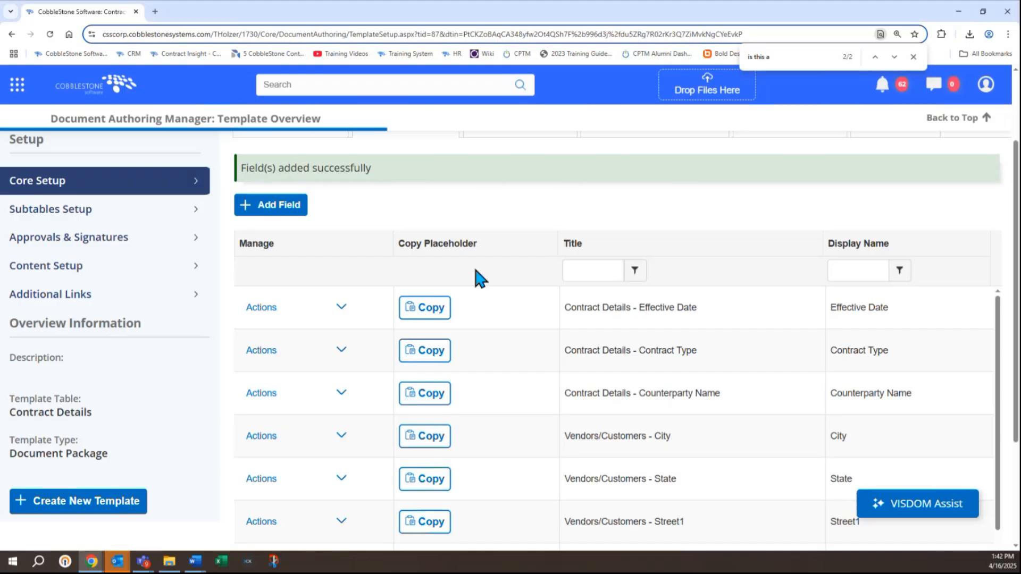
Copy the placeholder of the Contract Details - Effective Date mergeable field
scroll(475, 269, up, 2)
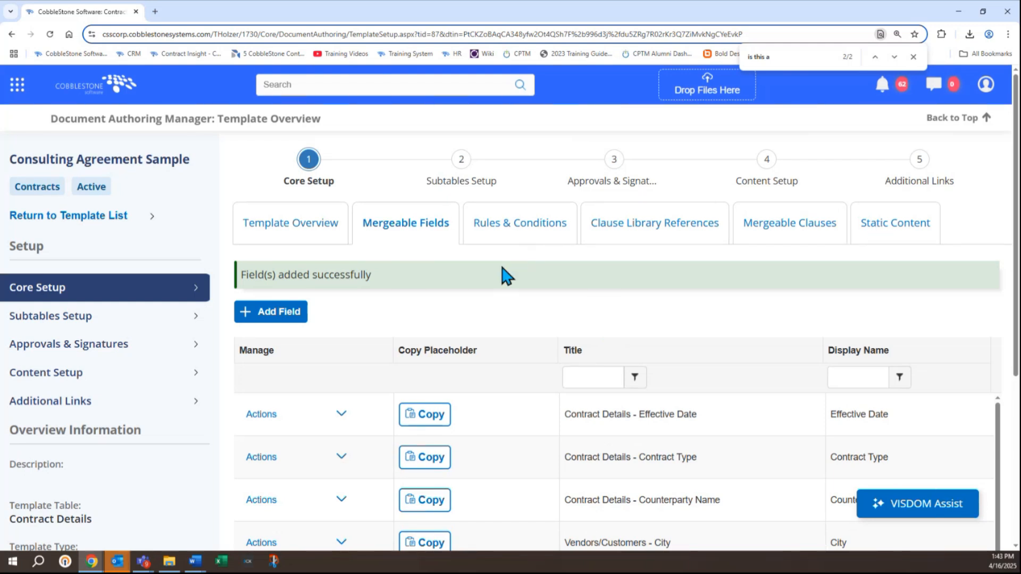
click(602, 422)
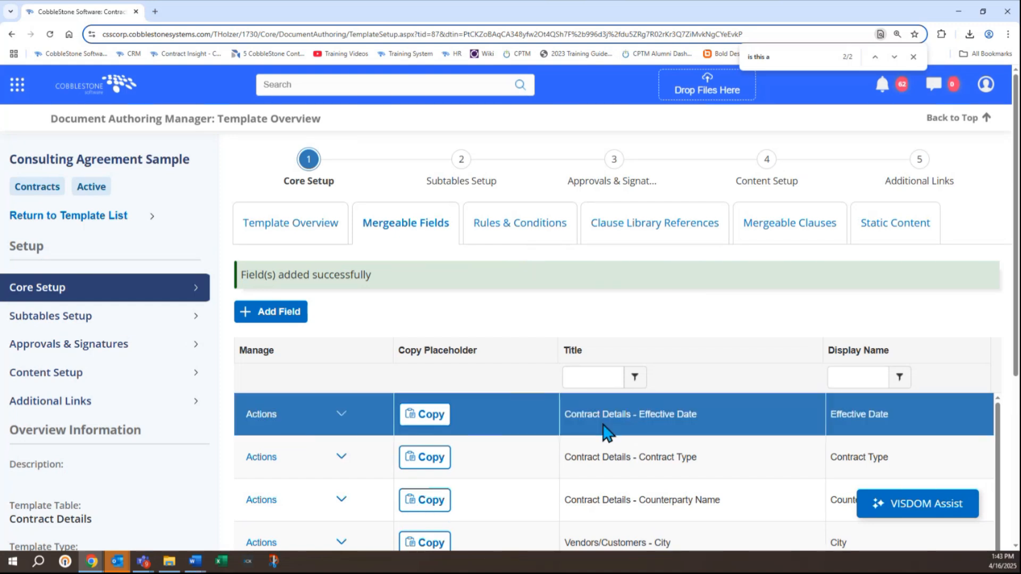
scroll(405, 274, down, 1)
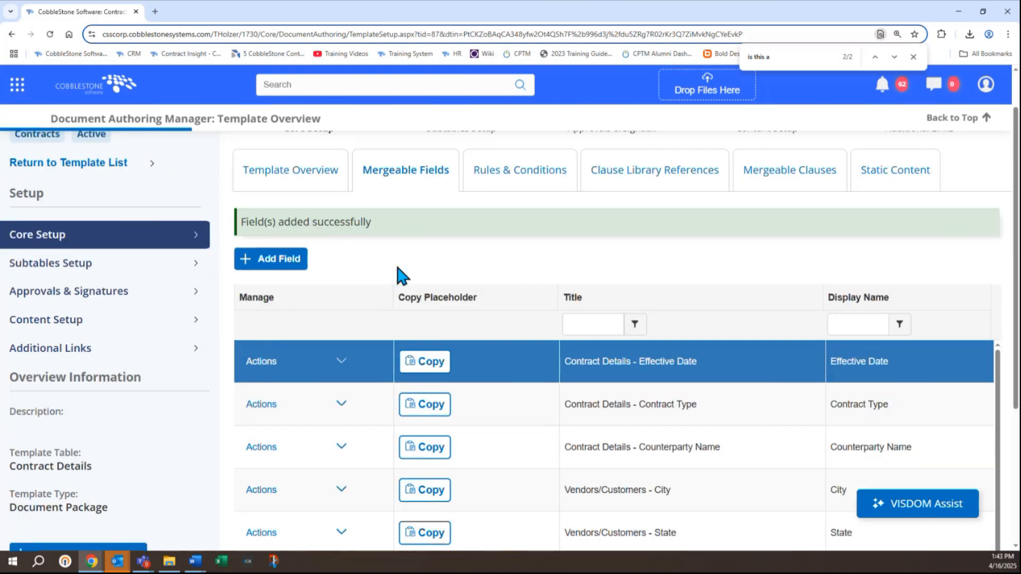
click(420, 366)
click(432, 360)
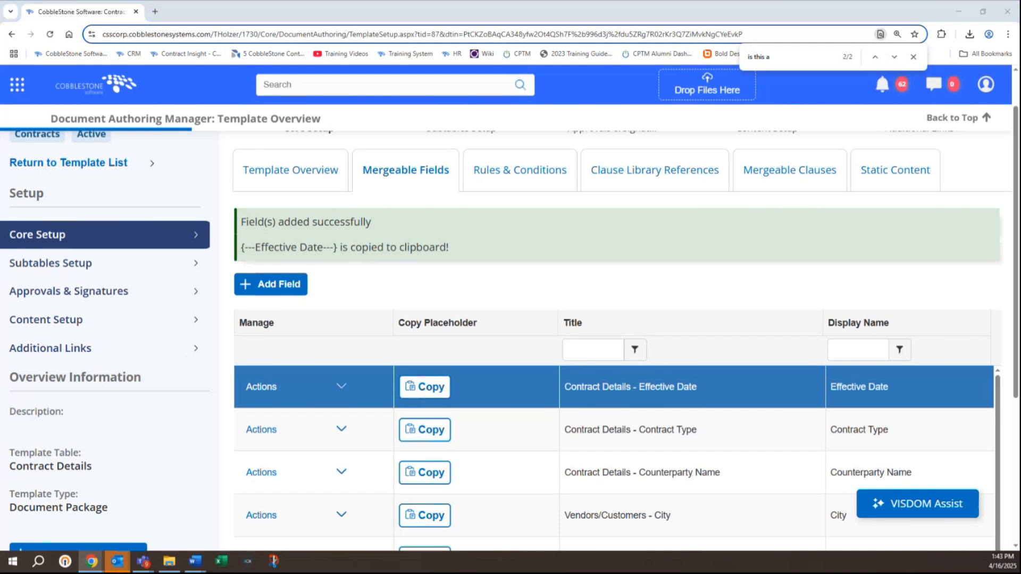
Switch to the Word agreement and replace "Consulting Agreement" in the opening sentence with the copied {---Effective Date---} placeholder
key(alt+Tab)
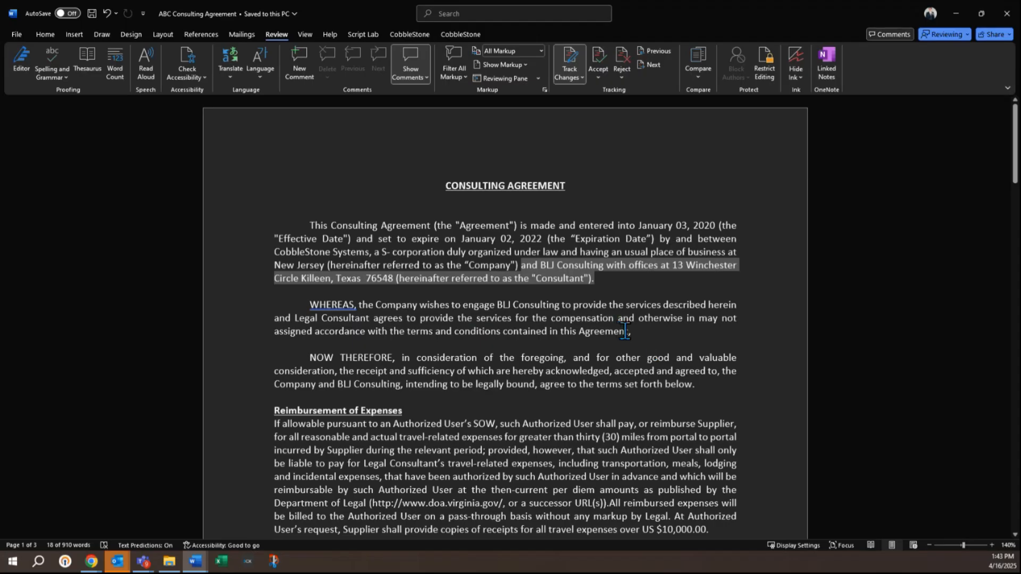
drag(336, 224, 433, 223)
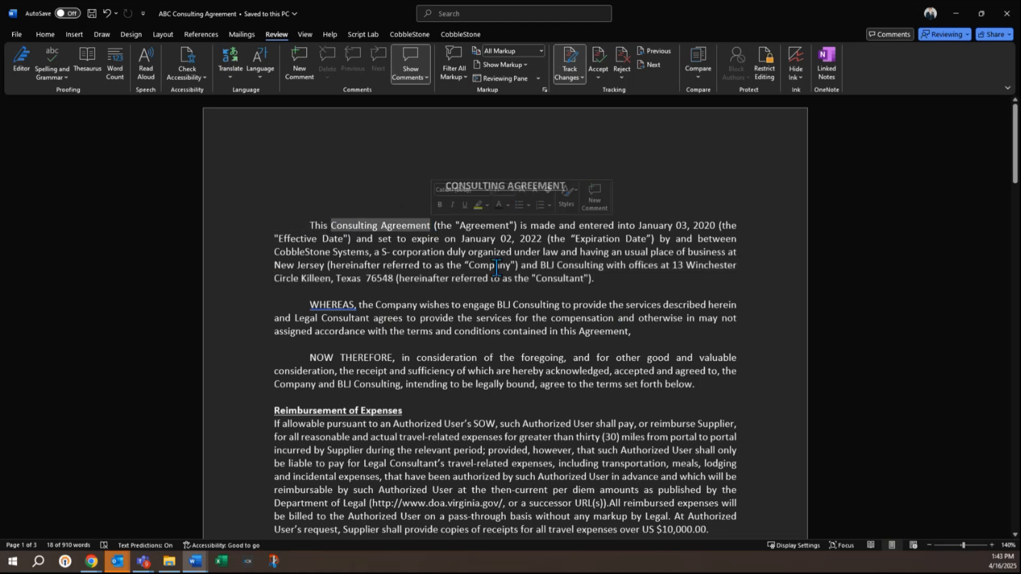
key(ctrl+v)
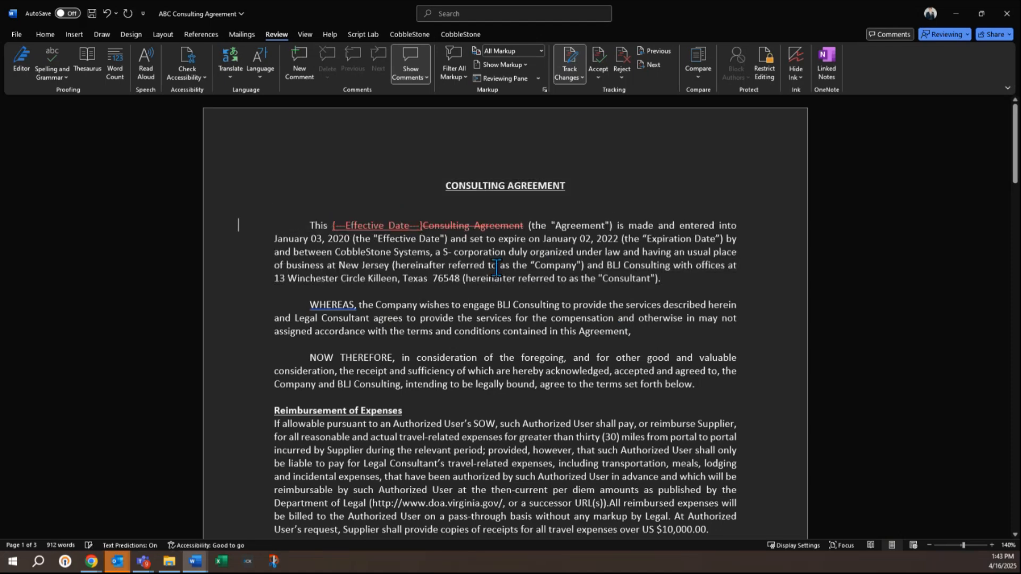
Accept the tracked changes in the first line of the agreement's opening paragraph
drag(309, 225, 629, 225)
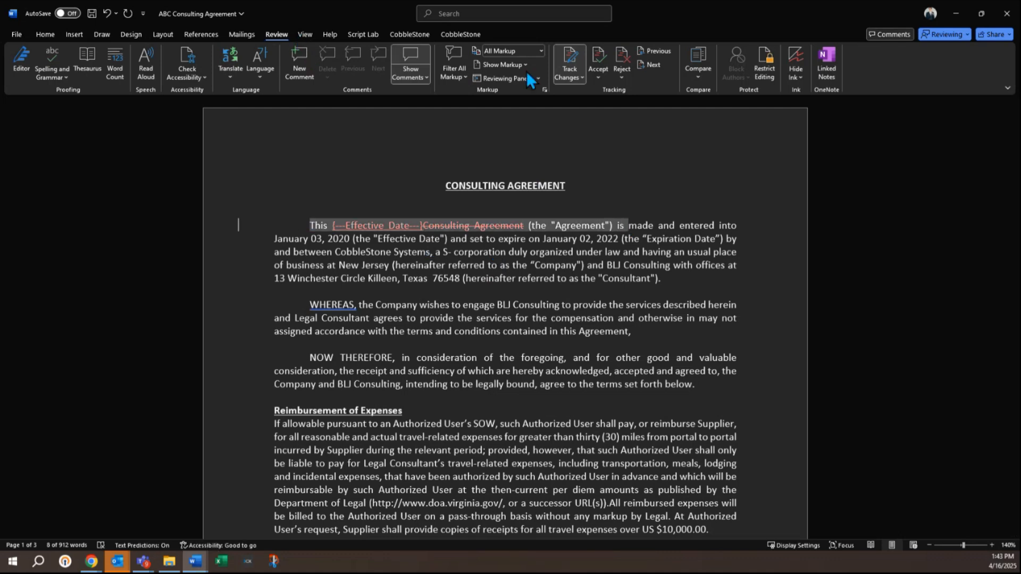
click(599, 77)
click(630, 134)
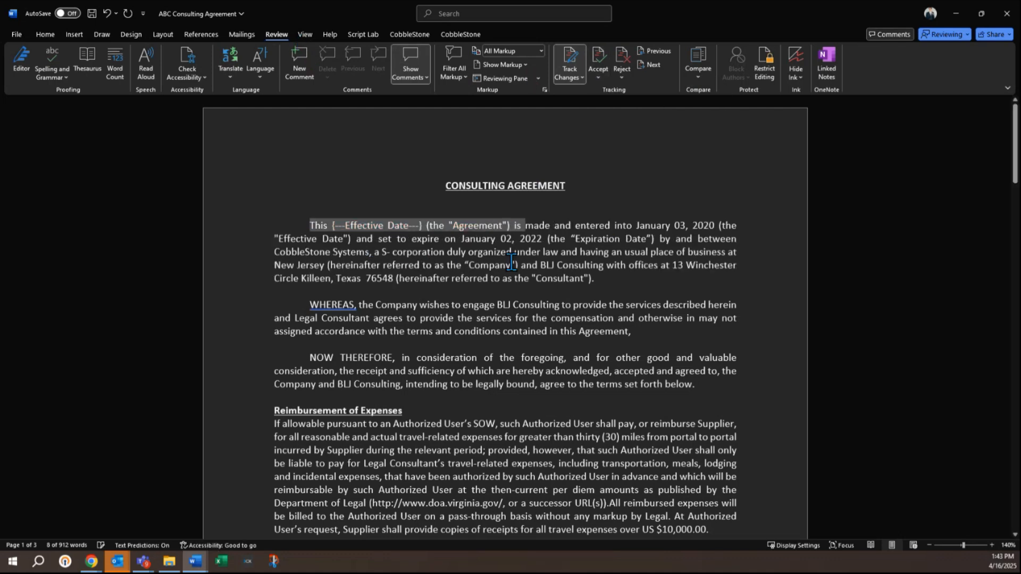
click(511, 262)
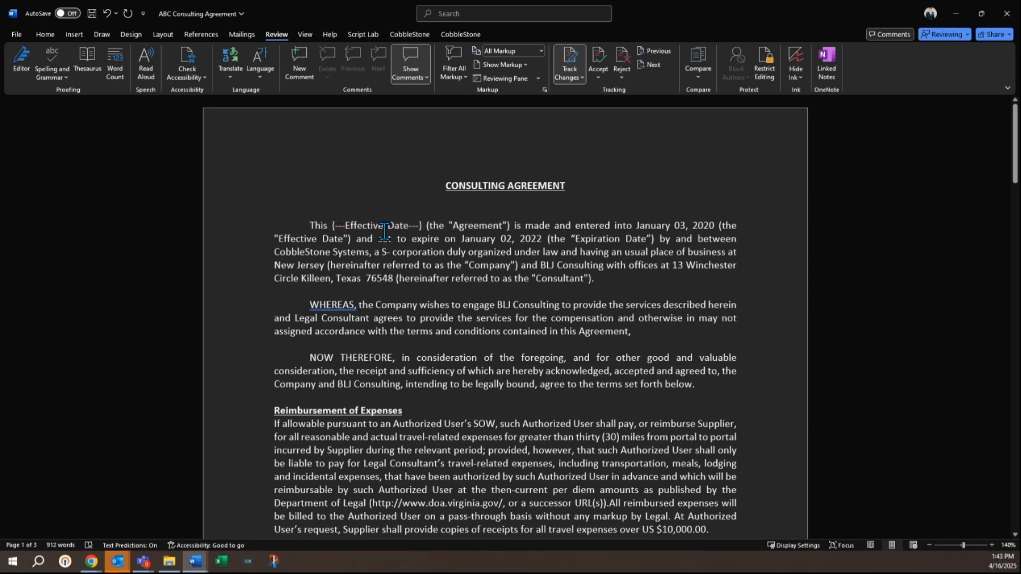
drag(307, 227, 450, 230)
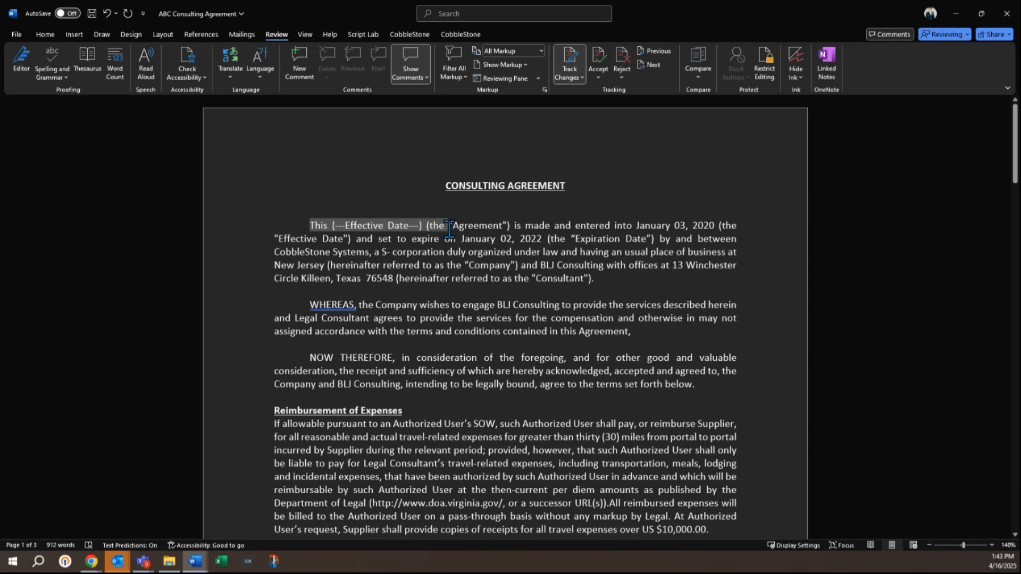
click(453, 258)
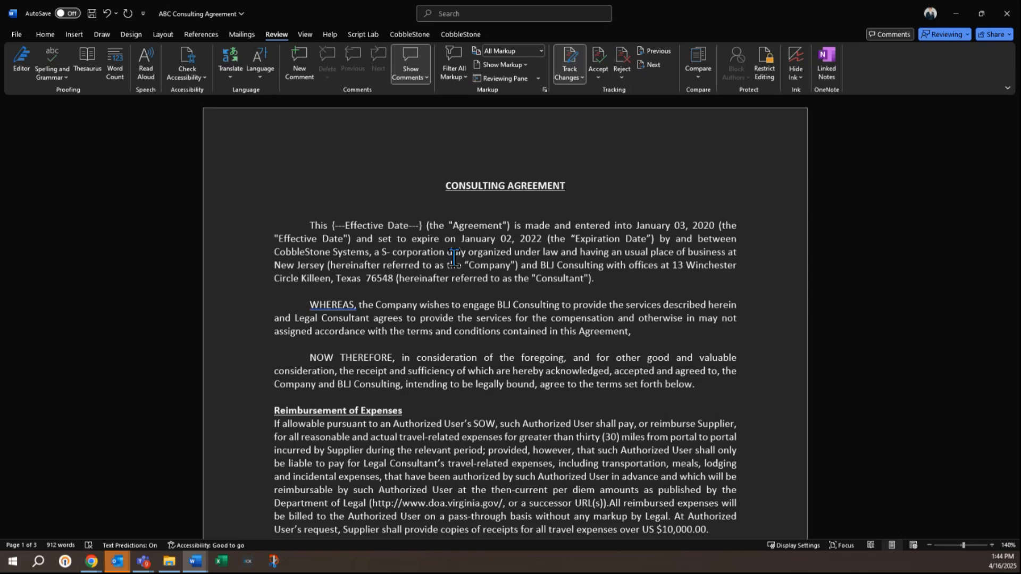
Return to the browser and add a template rule condition requiring Contract Type EqualTo Consulting Agreement
click(956, 14)
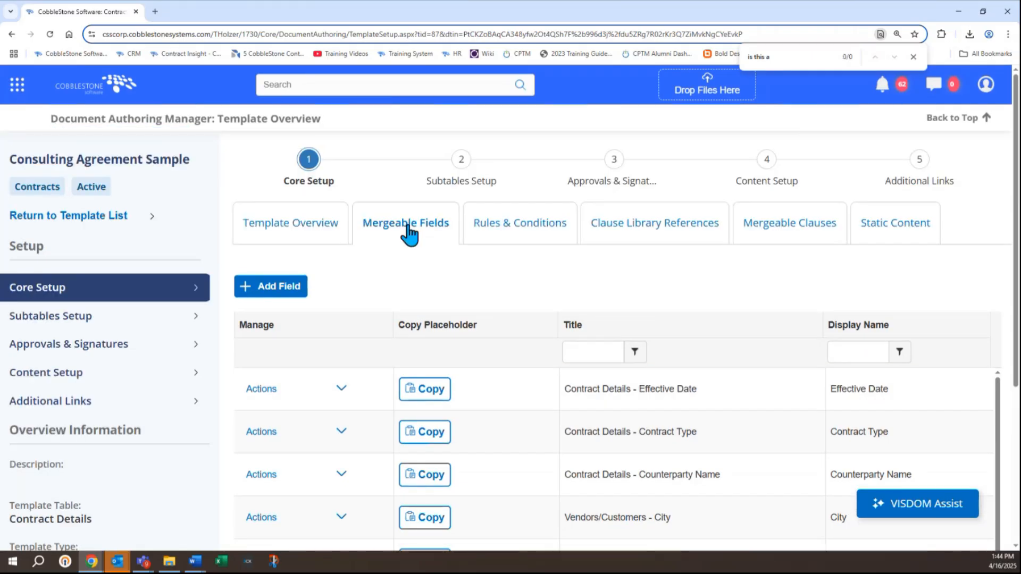
click(468, 239)
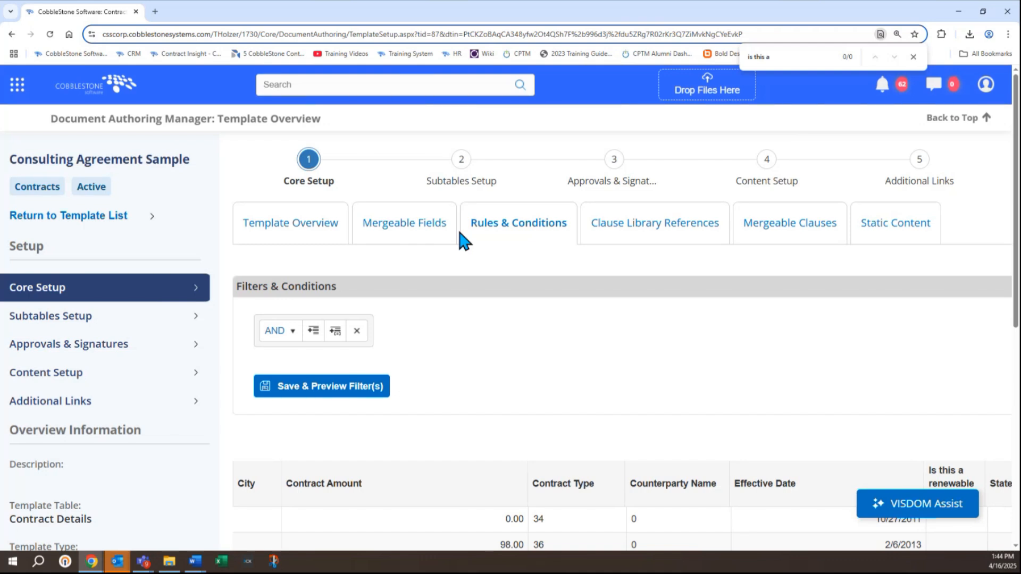
click(313, 332)
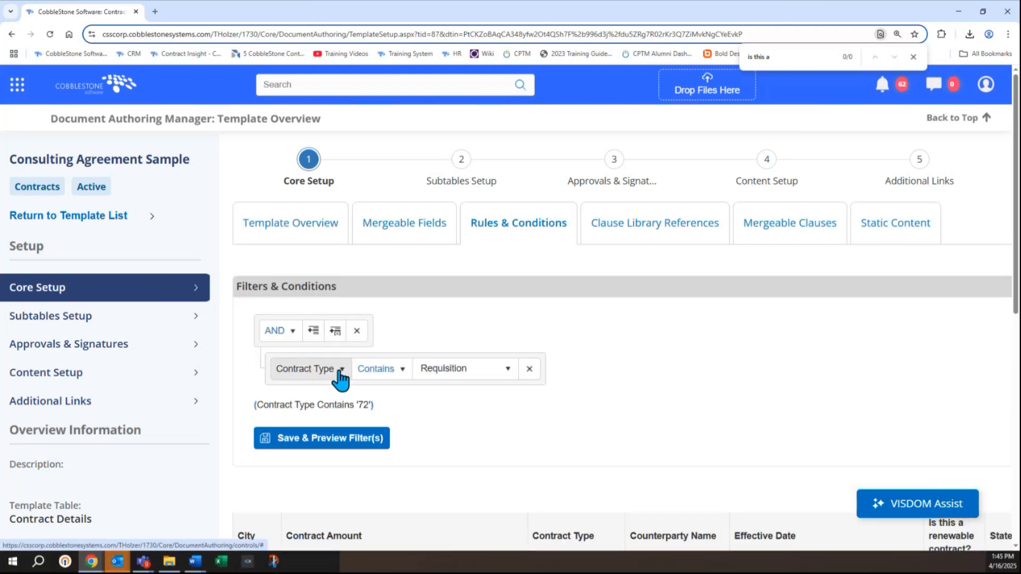
click(377, 371)
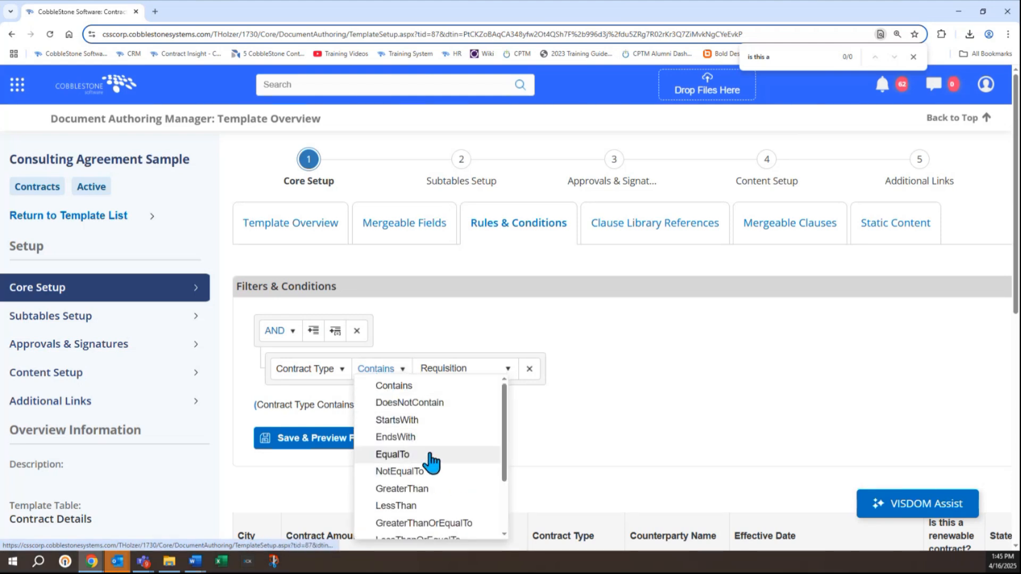
click(431, 456)
click(453, 375)
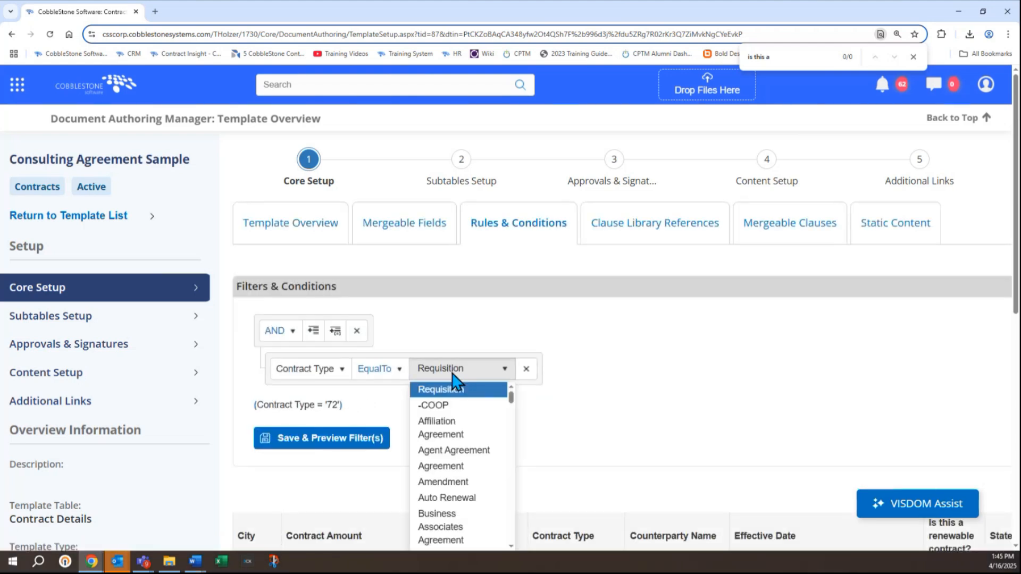
scroll(470, 503, down, 5)
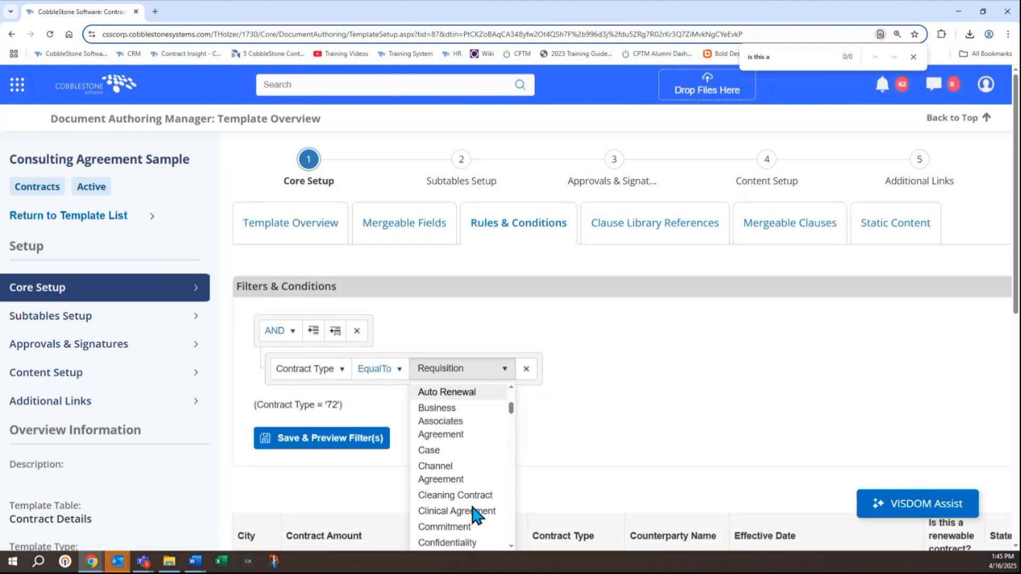
scroll(475, 515, down, 3)
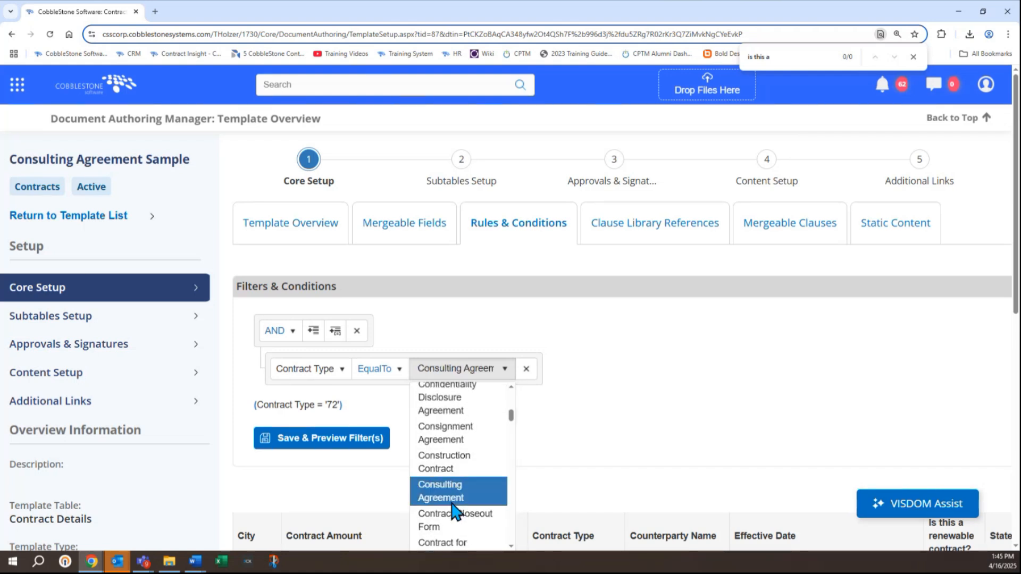
click(452, 493)
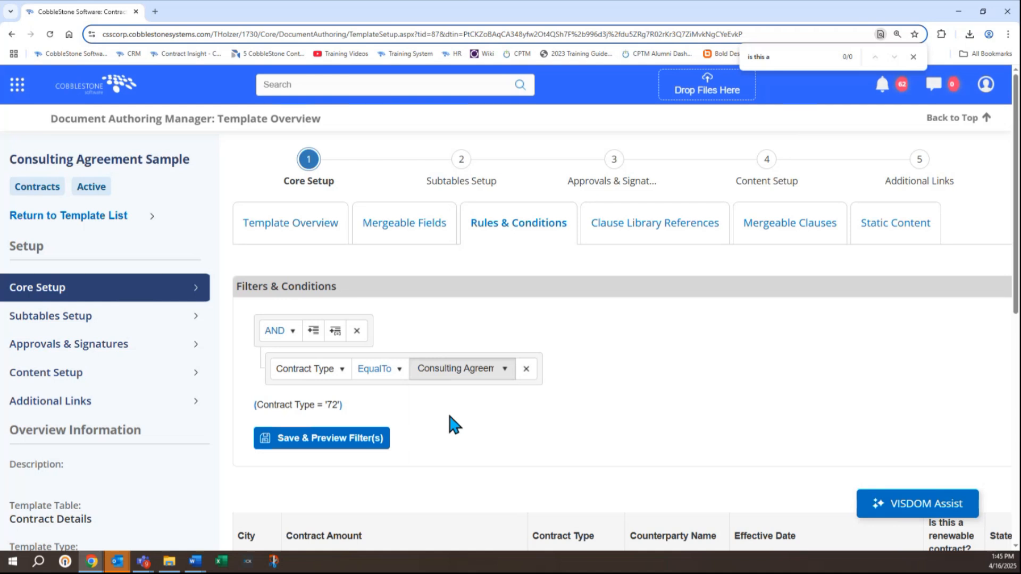
Add a second condition row, remove it again, and save and preview the Contract Type filter
click(310, 327)
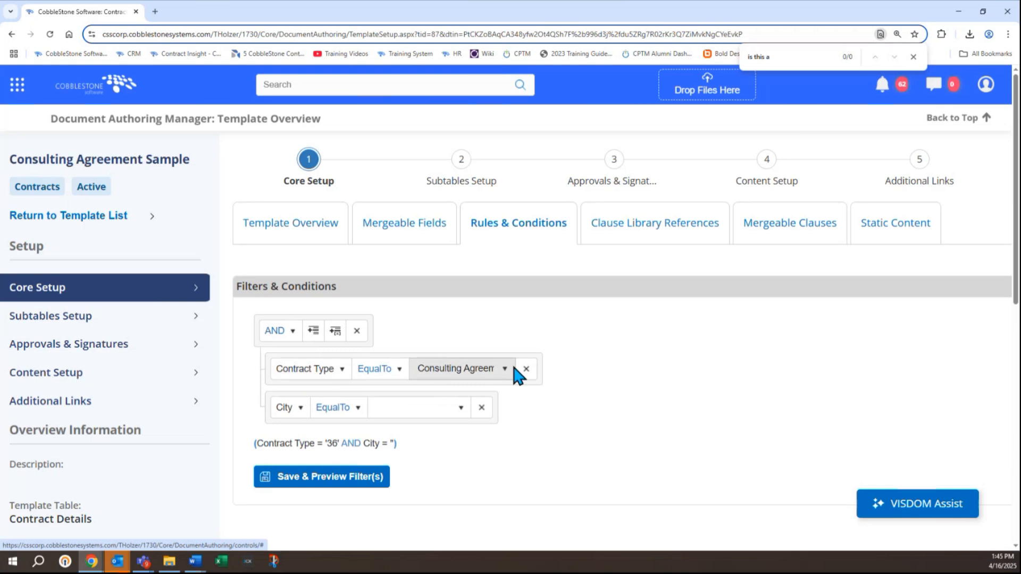
click(478, 410)
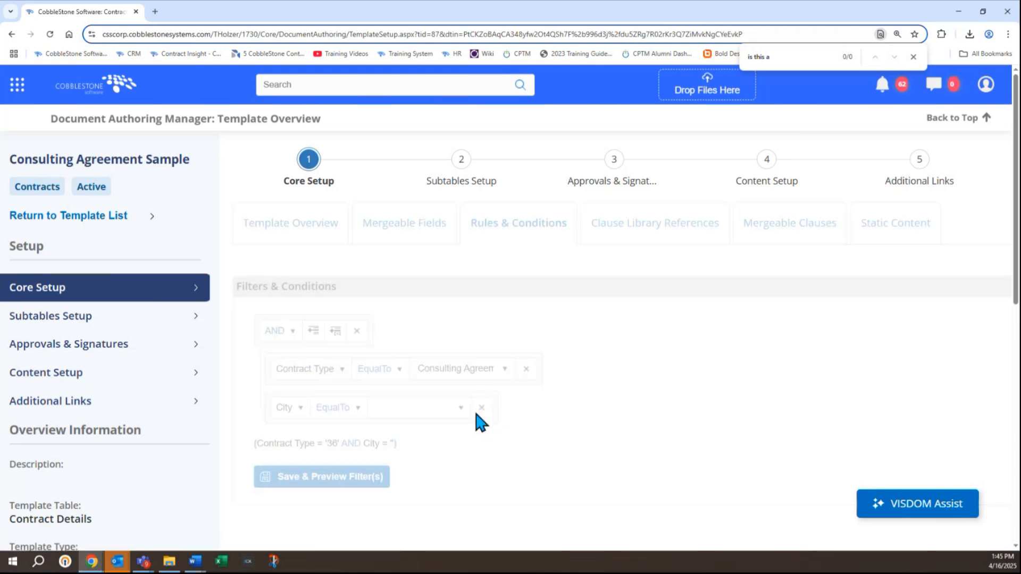
click(359, 443)
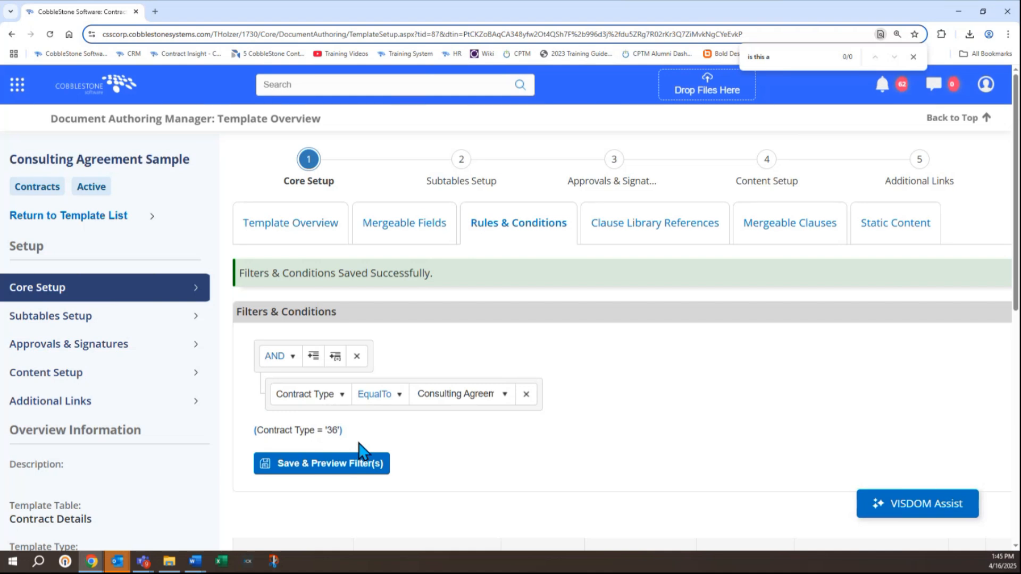
Show the template's Clause Library References, close the find bar, and open the Clause Library in a separate browser tab
click(654, 235)
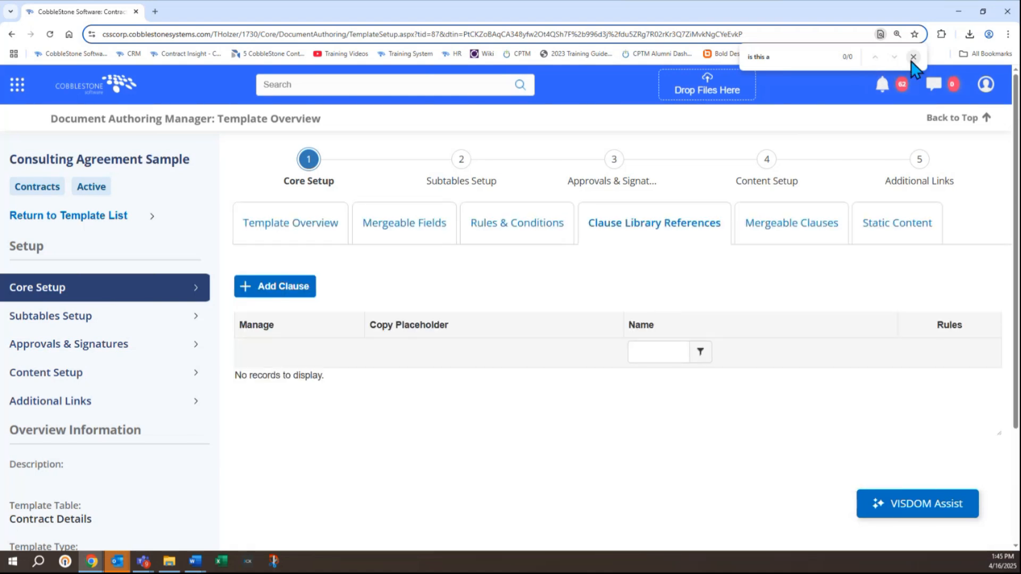
click(913, 56)
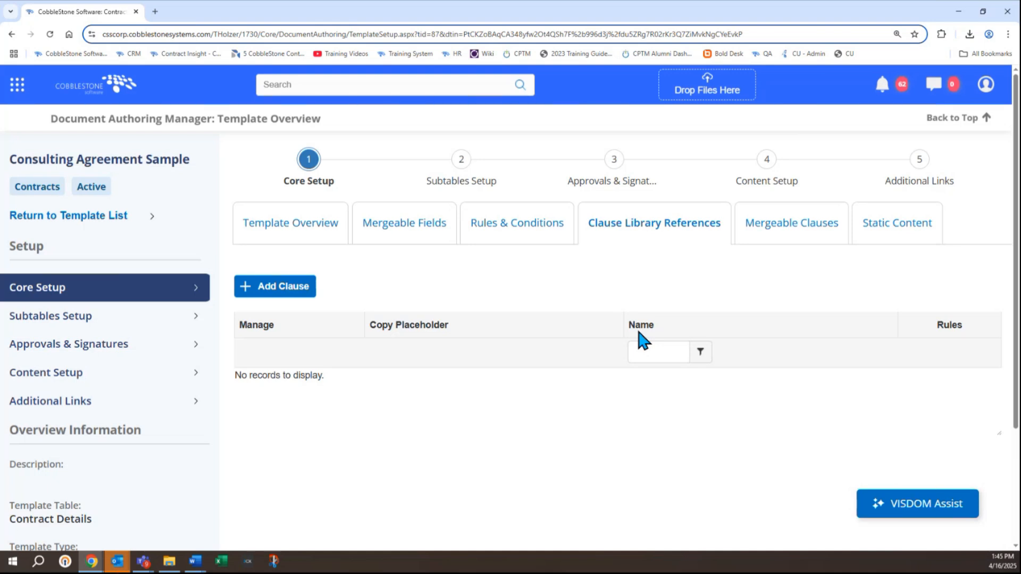
click(15, 86)
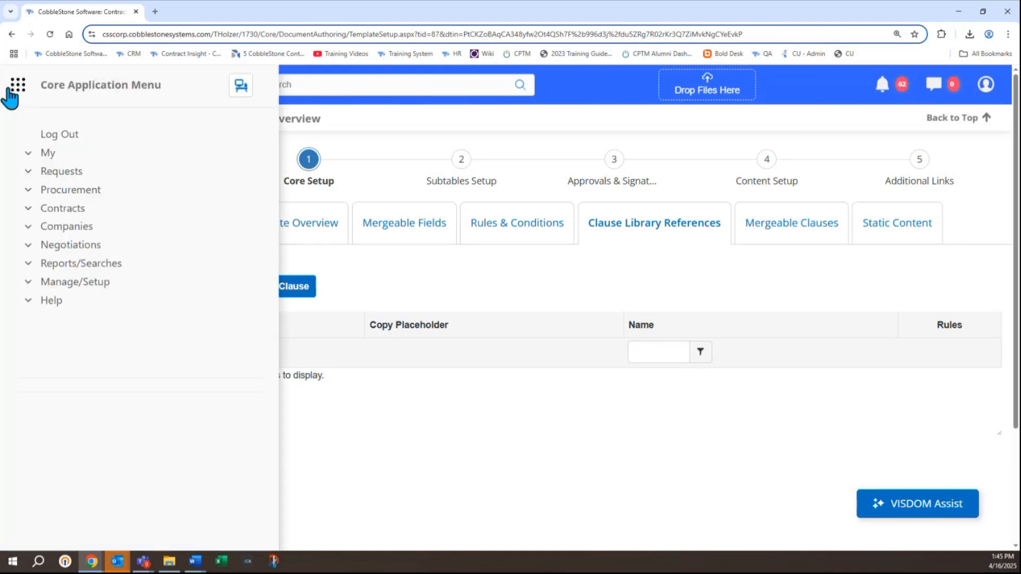
click(89, 282)
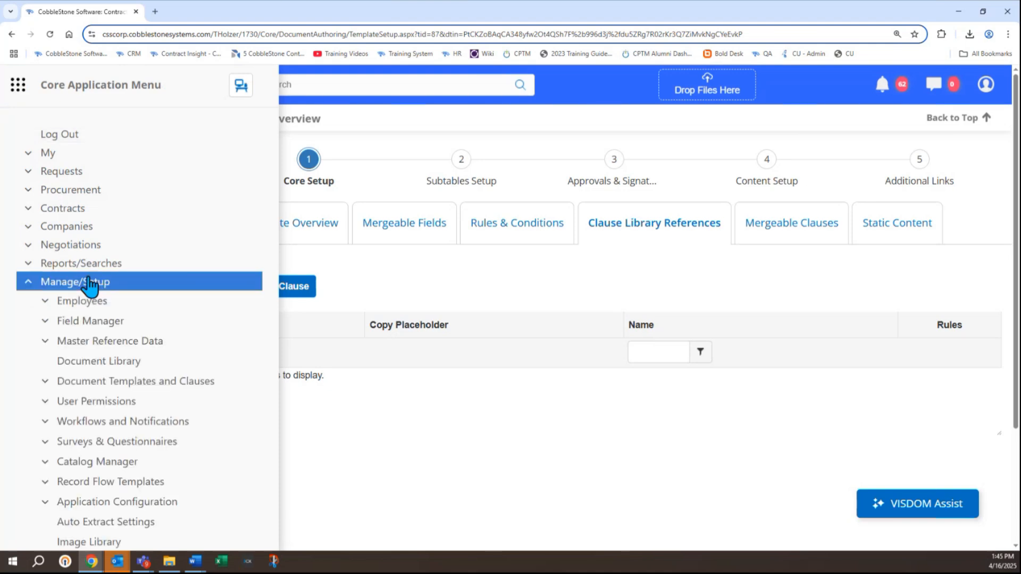
click(117, 383)
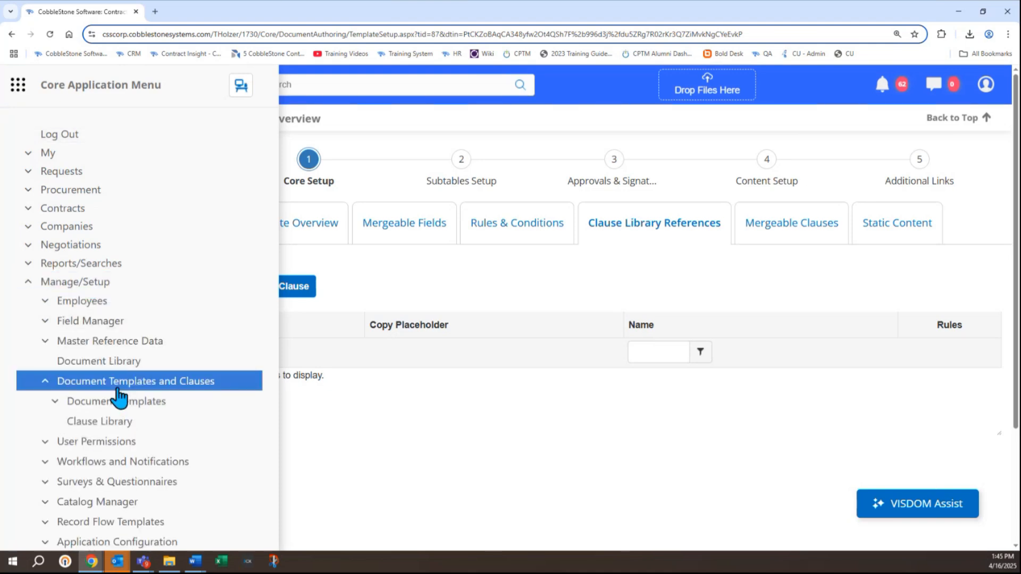
click(120, 423)
click(160, 11)
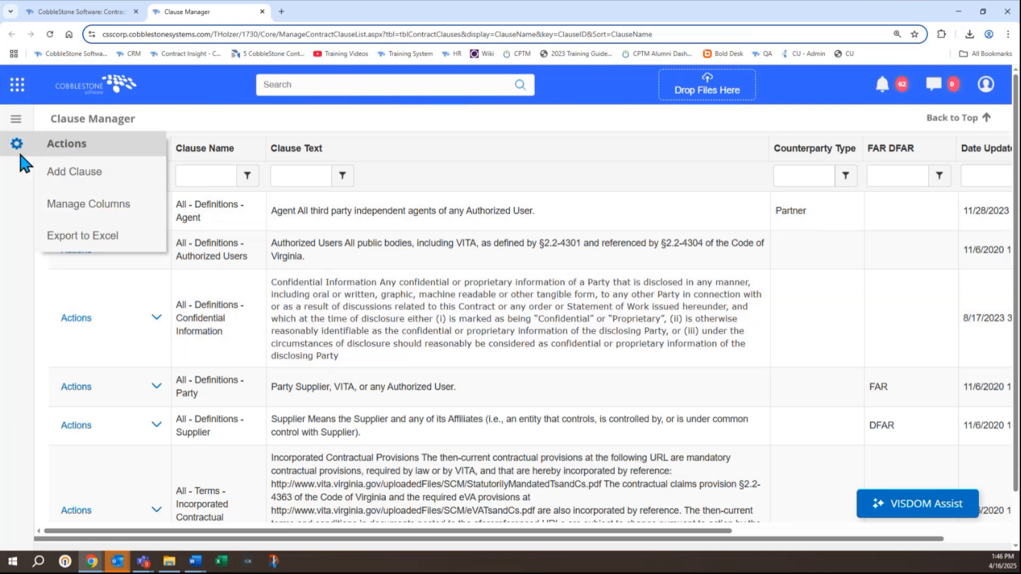
Start a new clause library record and examine its Clause Name and Clause Text fields
mouse_move(16, 151)
click(71, 180)
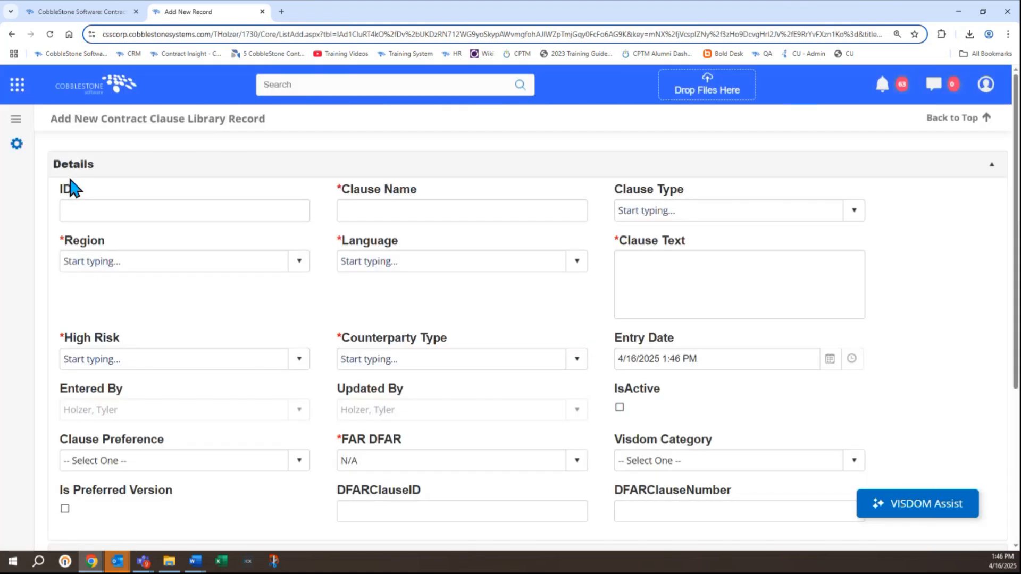
click(433, 208)
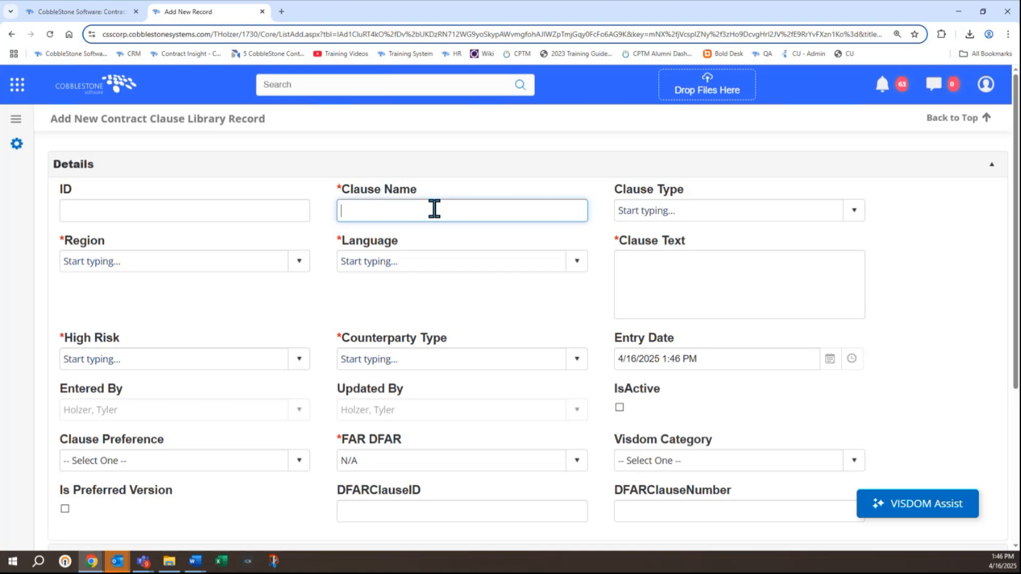
click(683, 286)
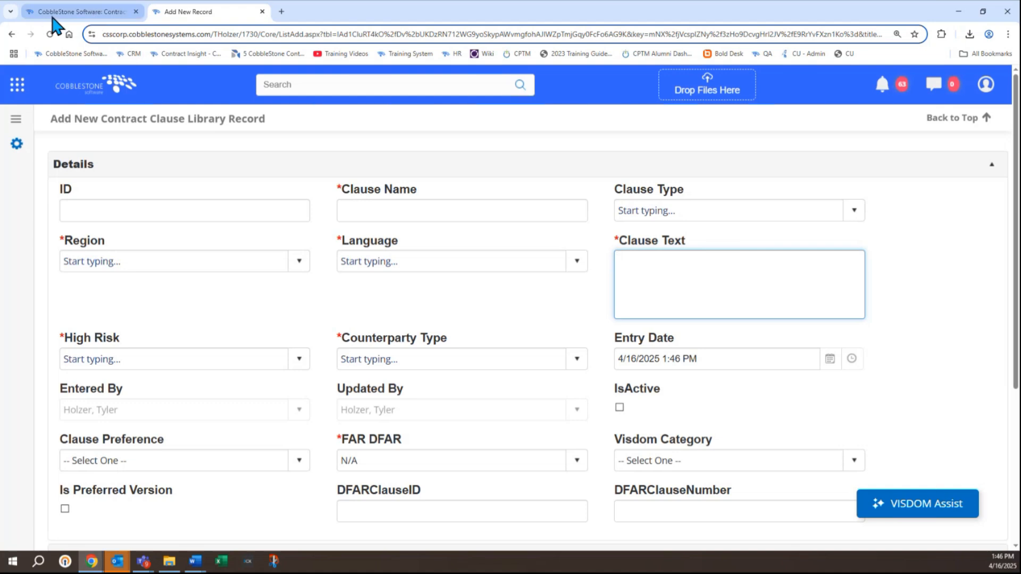
Return to the template and add the library clause Services - Terms - Reimbursement of Expenses (ID: 42) as a clause reference
click(71, 15)
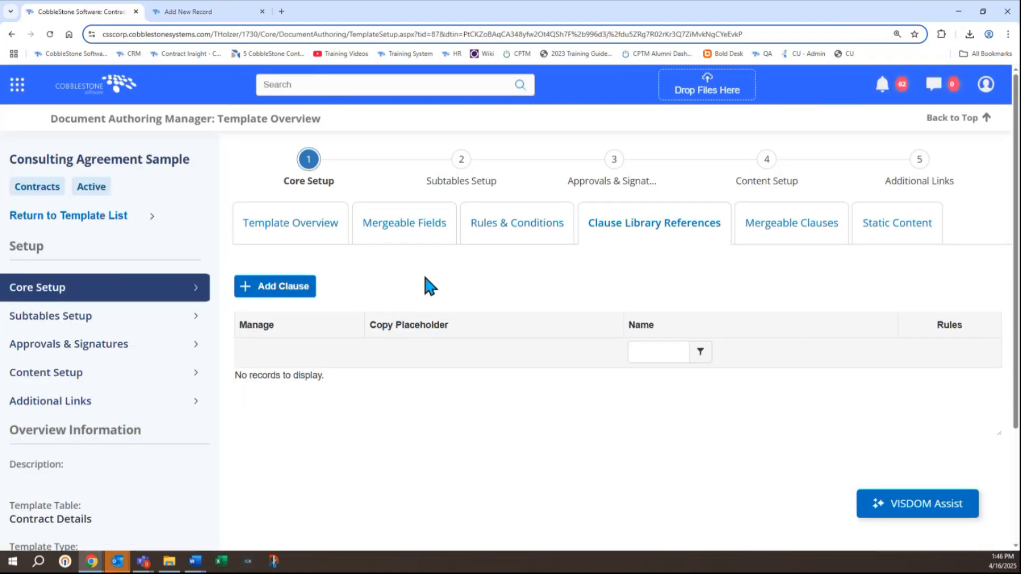
click(277, 291)
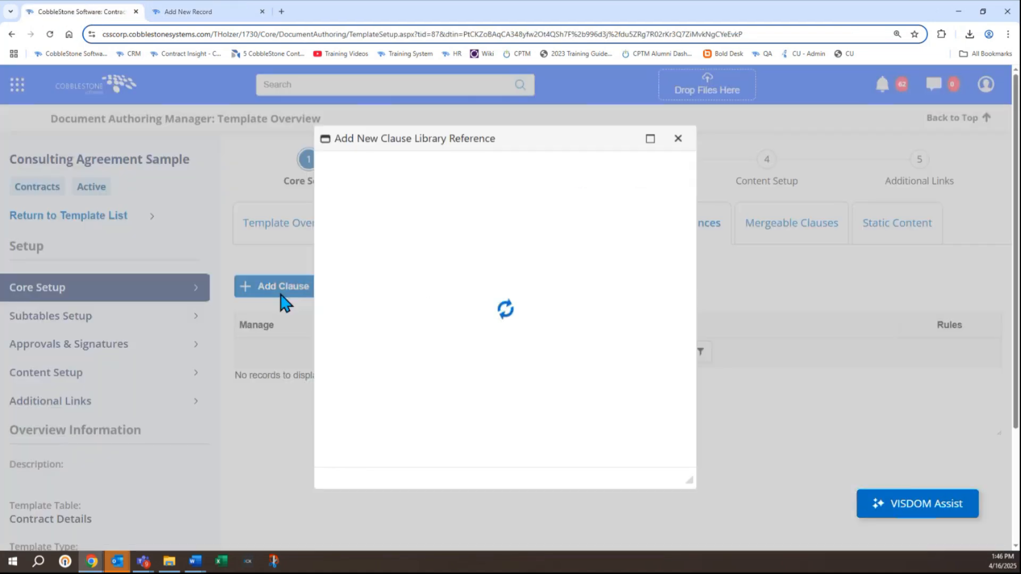
click(422, 304)
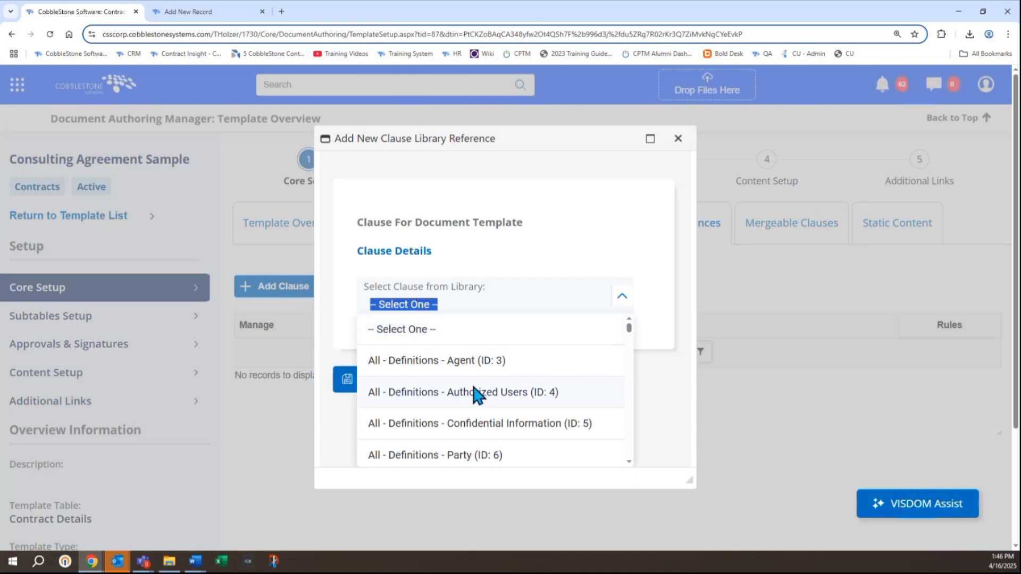
scroll(477, 394, down, 5)
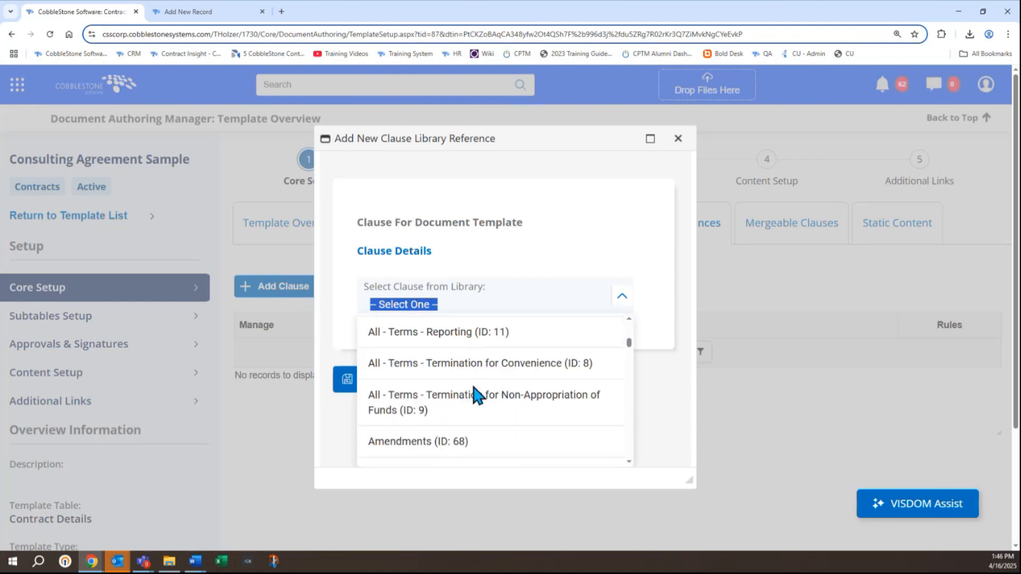
scroll(475, 388, down, 8)
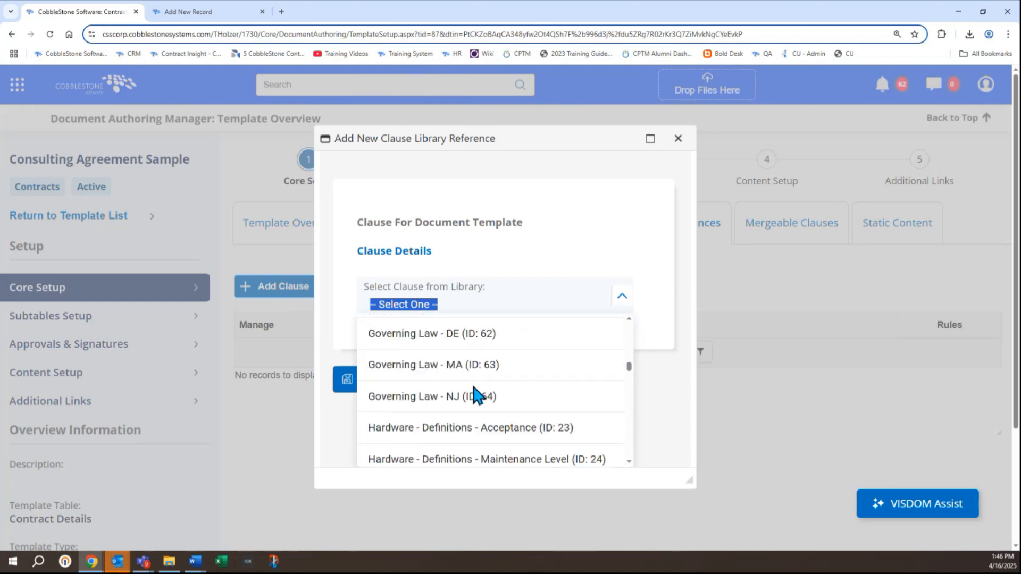
scroll(474, 394, down, 1)
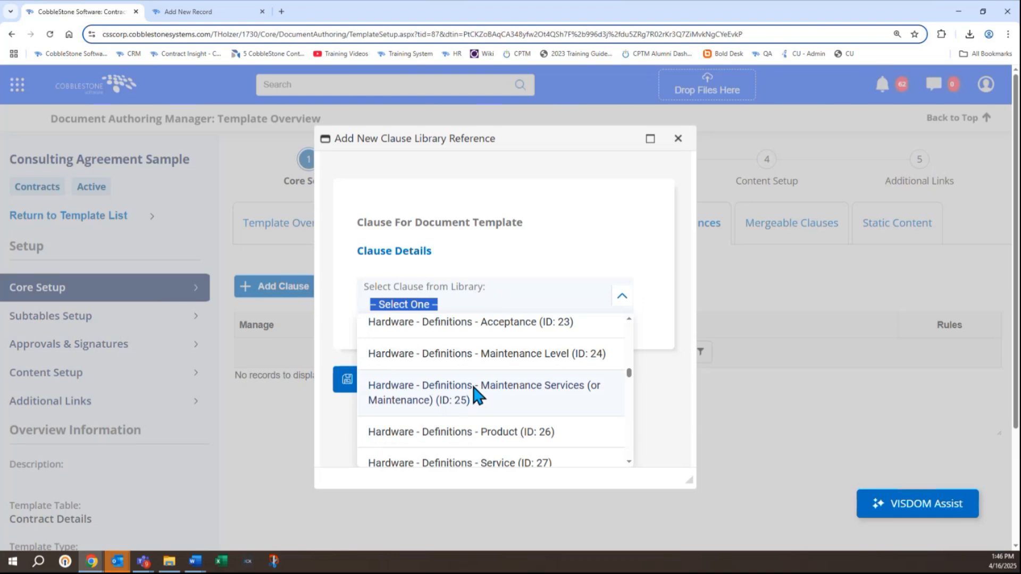
text(reim)
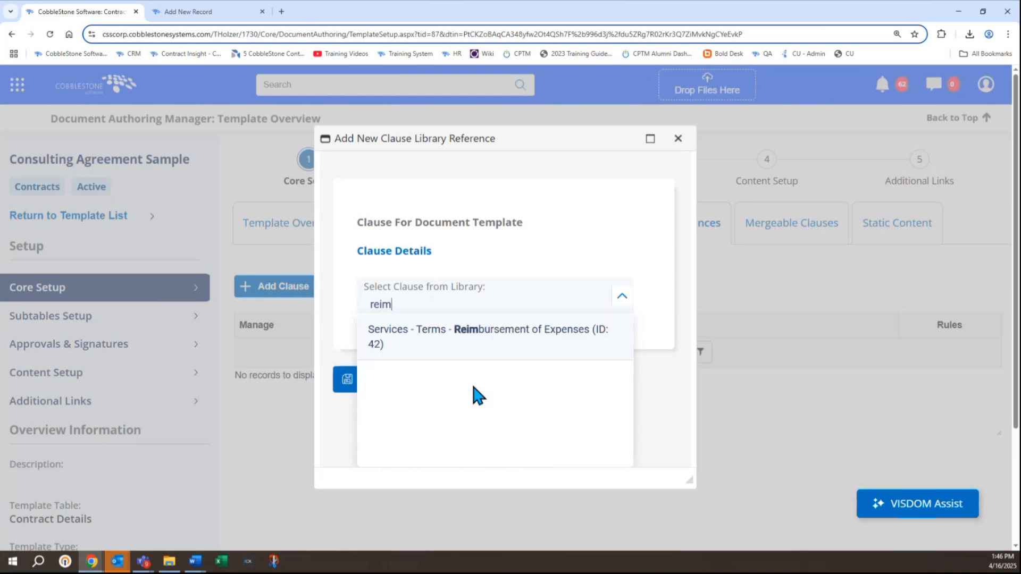
click(464, 346)
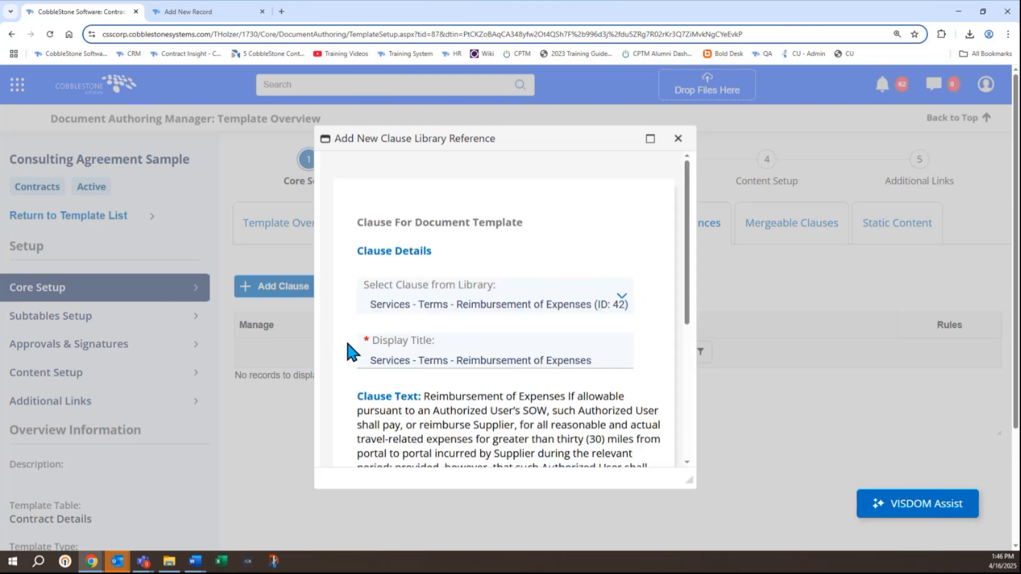
scroll(345, 340, down, 5)
click(367, 441)
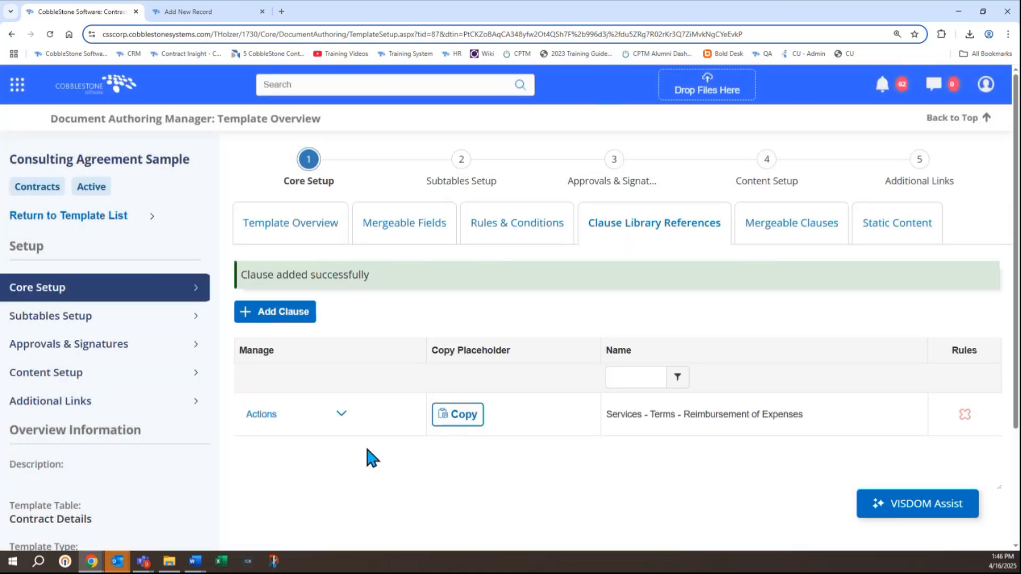
Give the Reimbursement of Expenses clause a rule requiring Contract Amount GreaterThan 5000 and save it
click(732, 414)
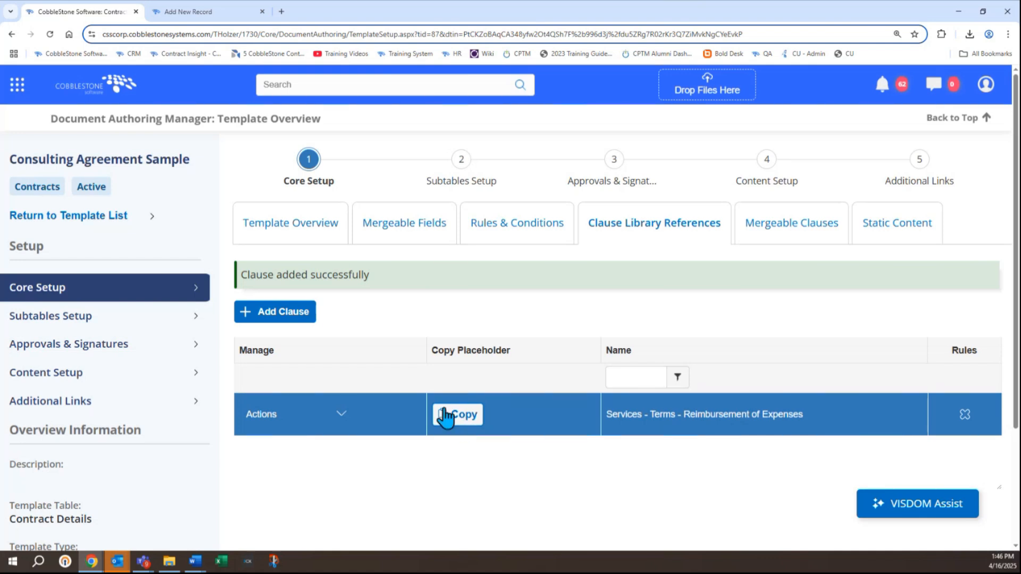
click(341, 413)
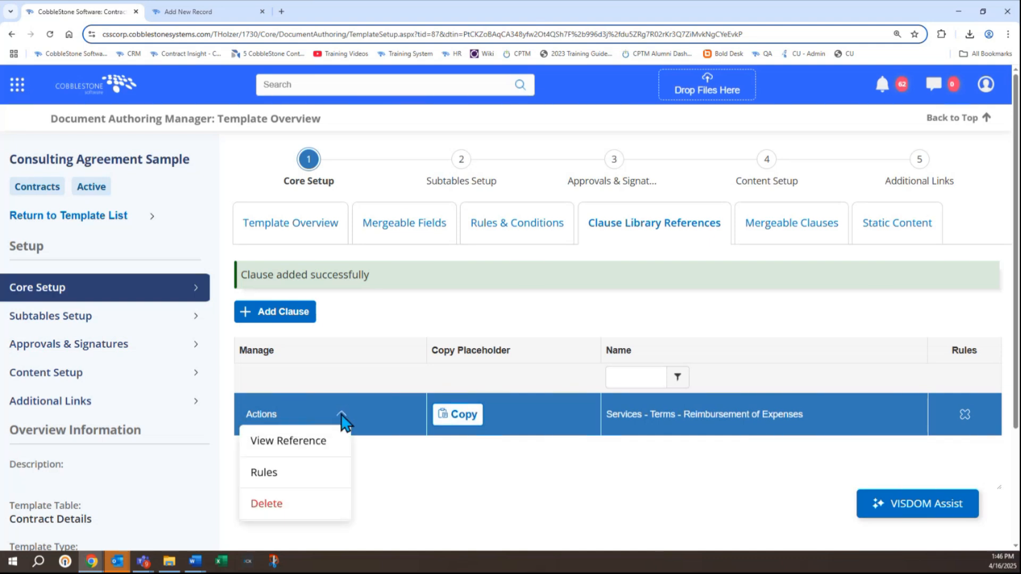
click(296, 472)
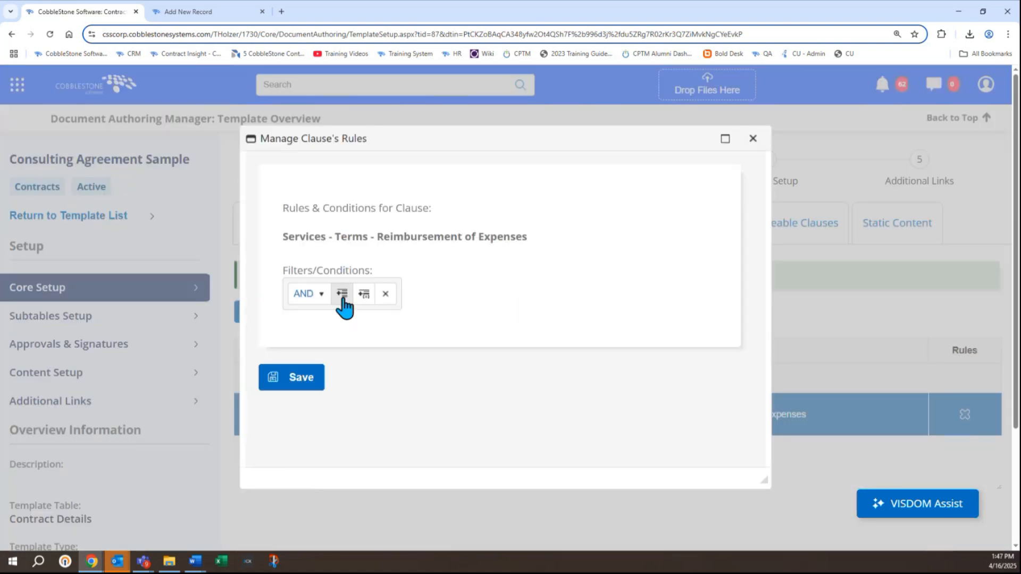
click(342, 294)
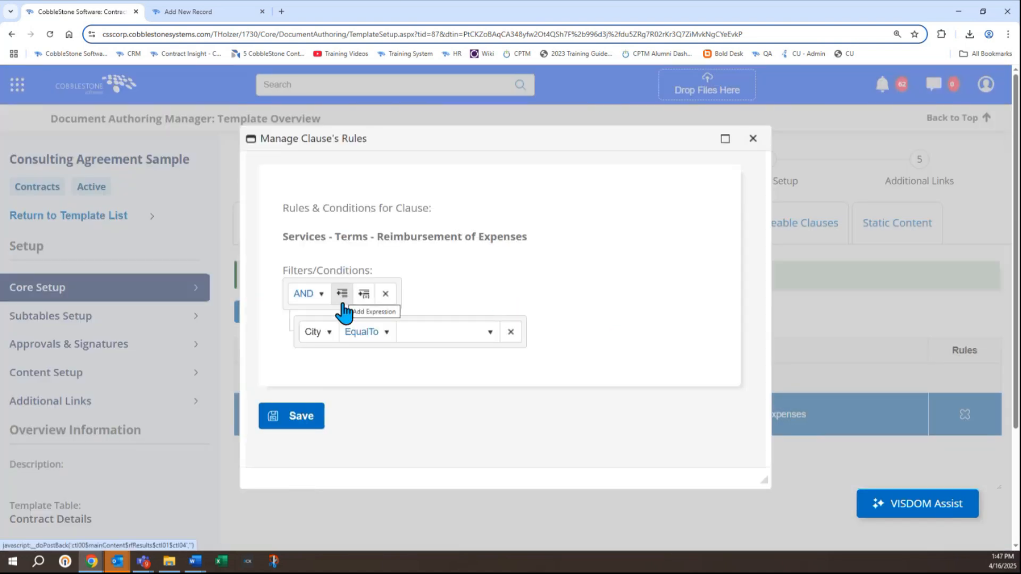
click(325, 335)
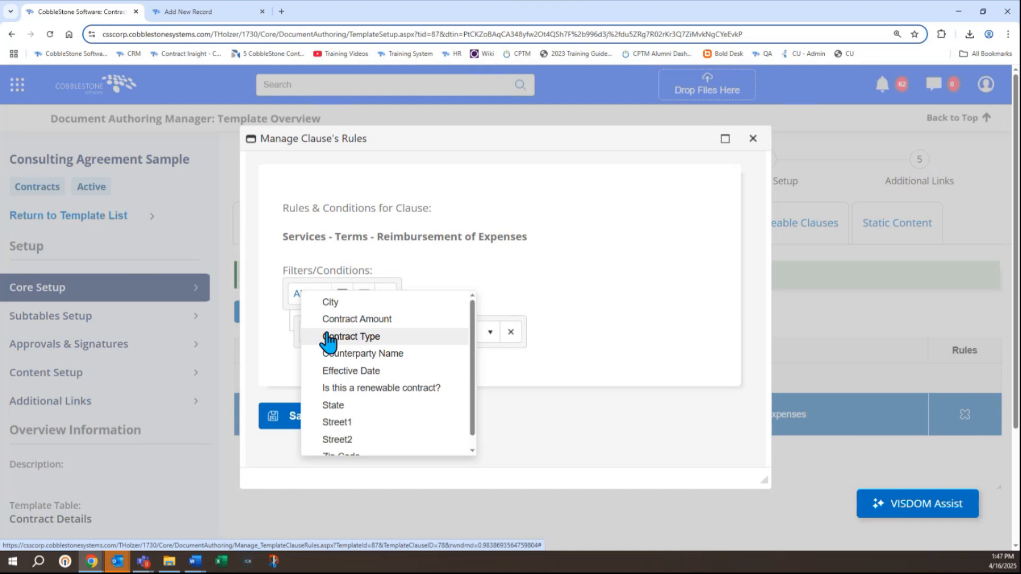
click(331, 318)
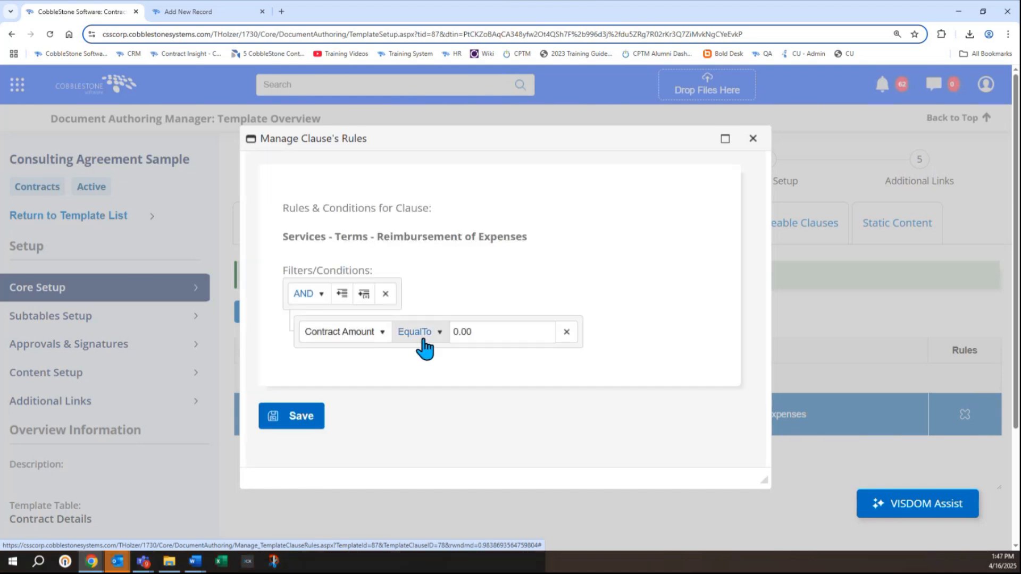
click(426, 346)
click(424, 336)
click(500, 338)
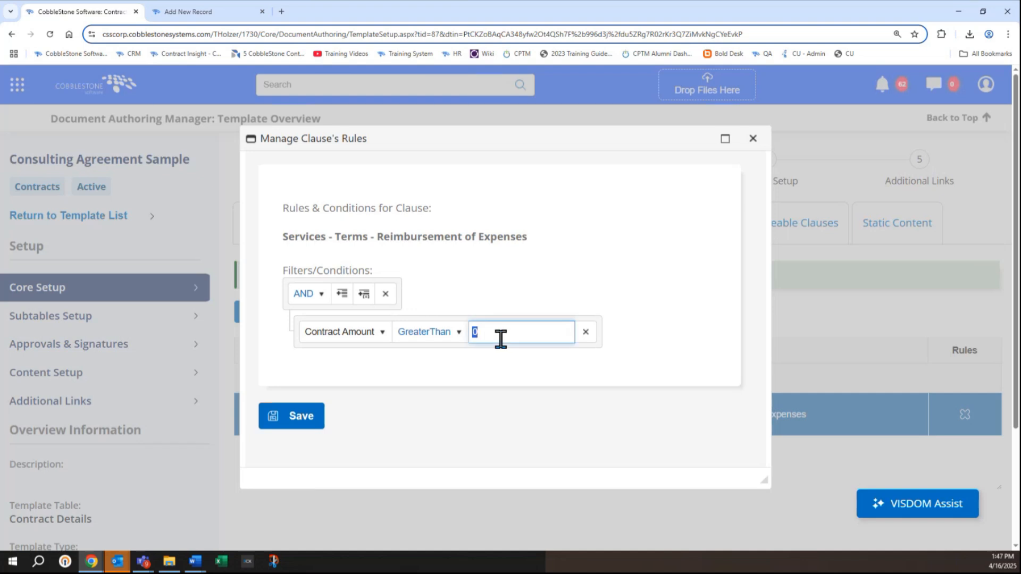
text(5000)
click(277, 419)
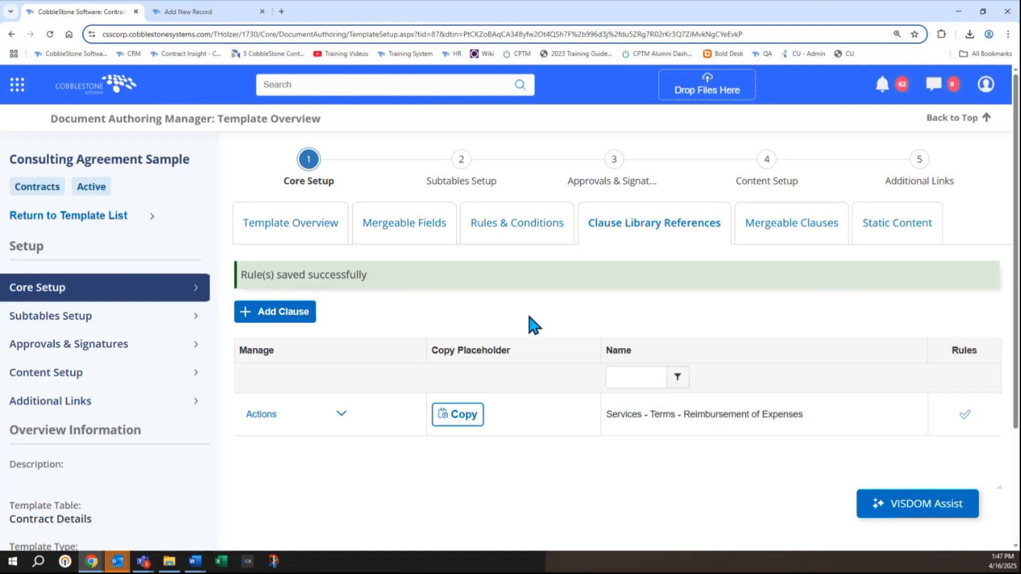
Copy the Reimbursement of Expenses clause placeholder and replace the whole matching section in the Word agreement with it
click(451, 414)
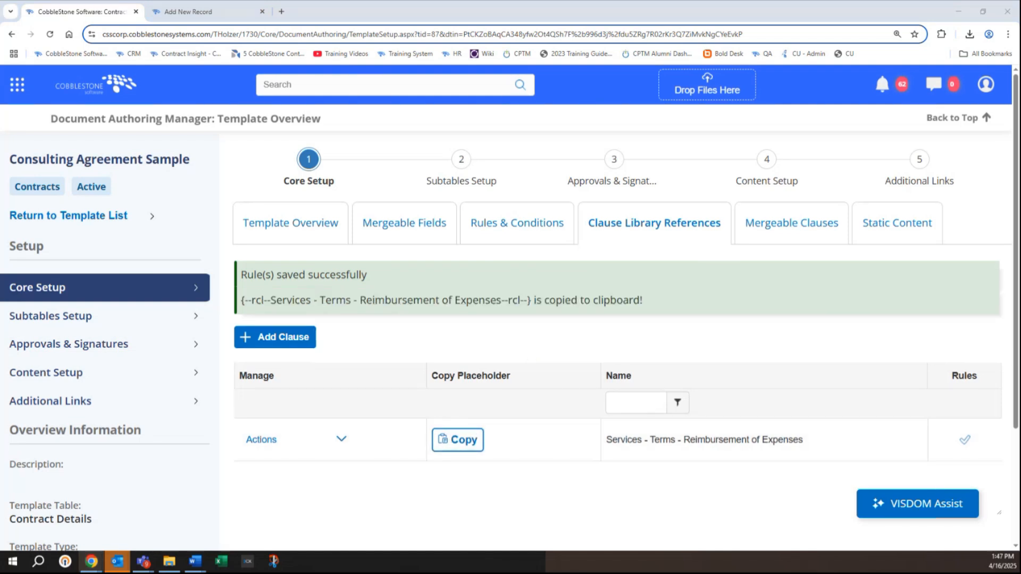
key(alt+Tab)
scroll(495, 399, down, 4)
drag(714, 362, 251, 237)
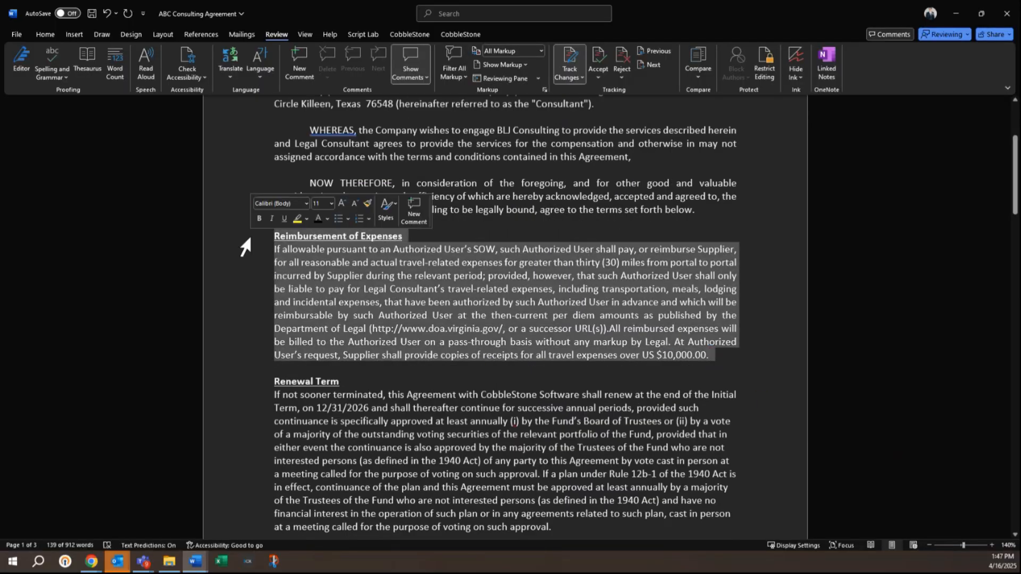
key(ctrl+v)
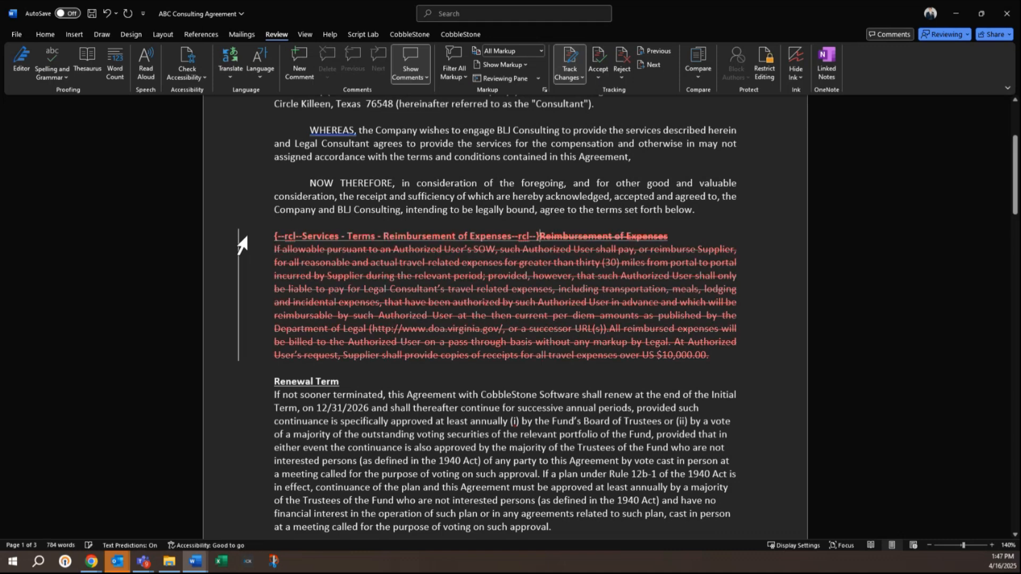
Accept all tracked changes in the agreement and insert a blank line between the clause placeholder and the Renewal Term heading
drag(718, 362, 284, 234)
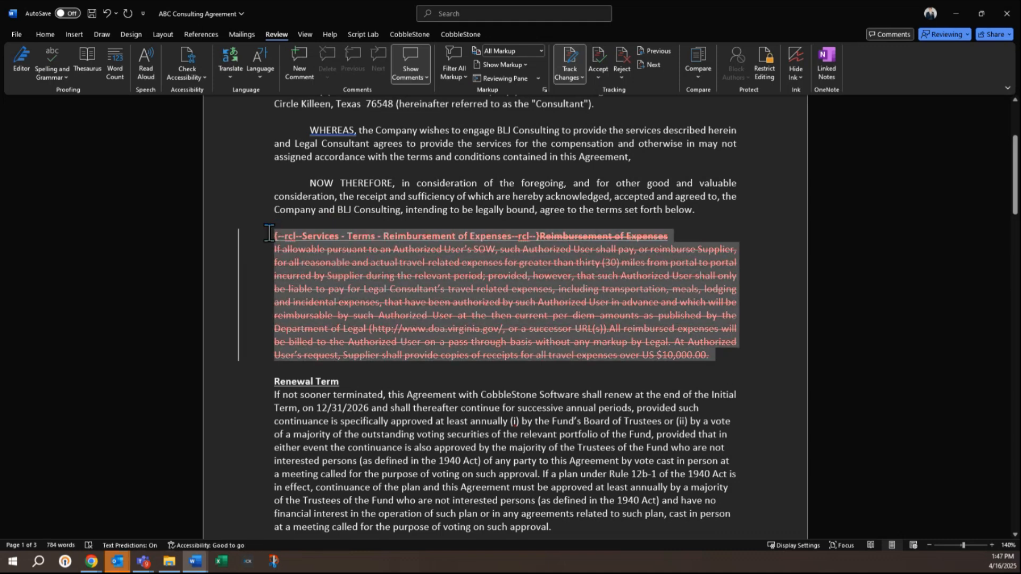
click(596, 72)
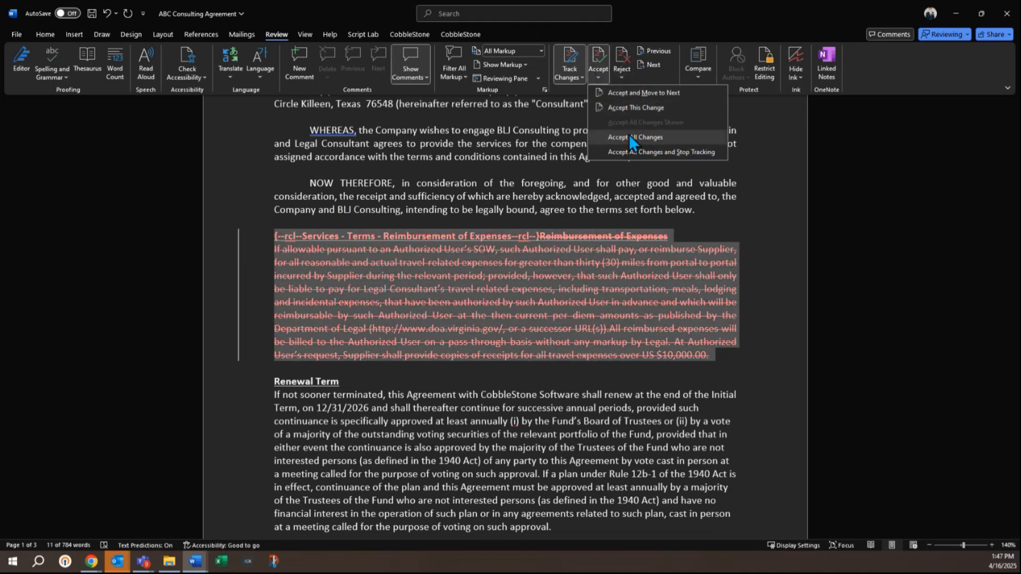
click(606, 137)
key(Right)
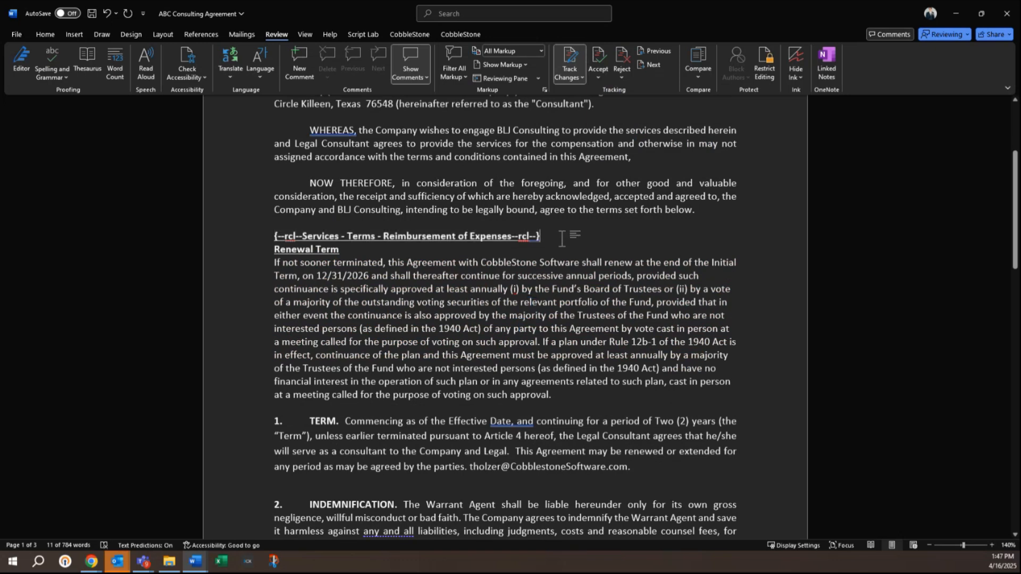
key(Return)
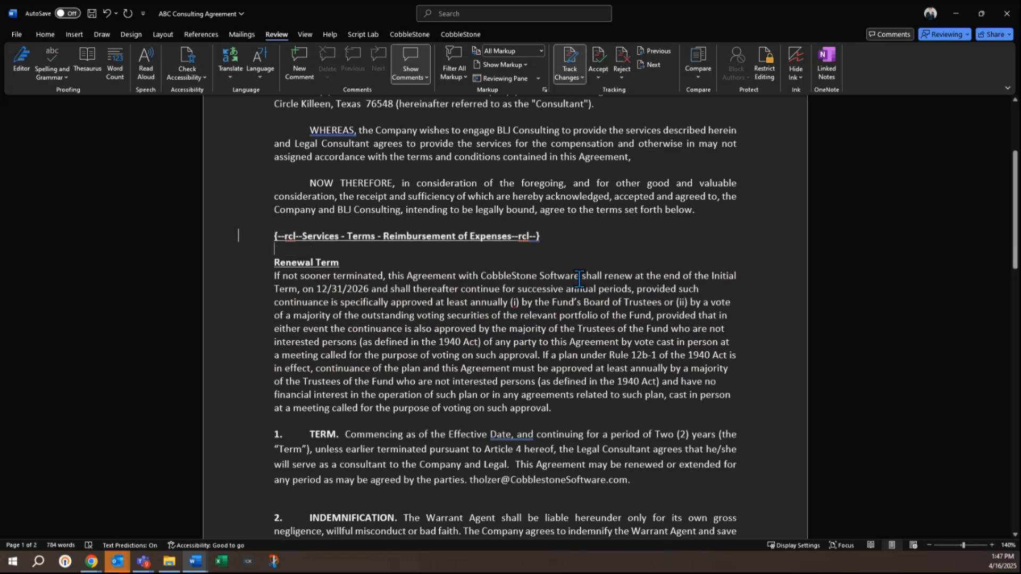
Show the template's Mergeable Clauses in the browser and switch to the Renewal Clause Mergeable Clause document in Word
click(947, 20)
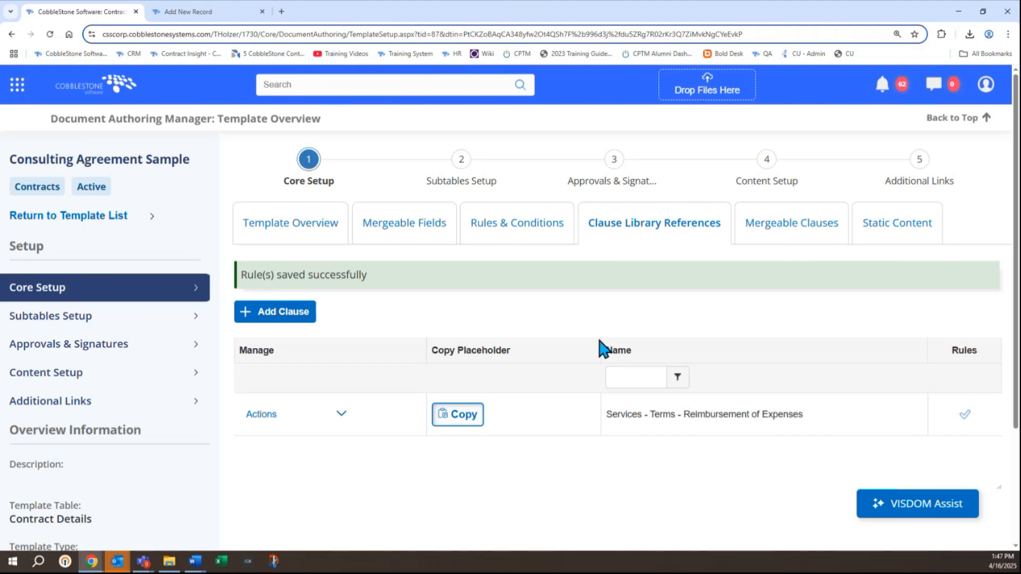
click(776, 221)
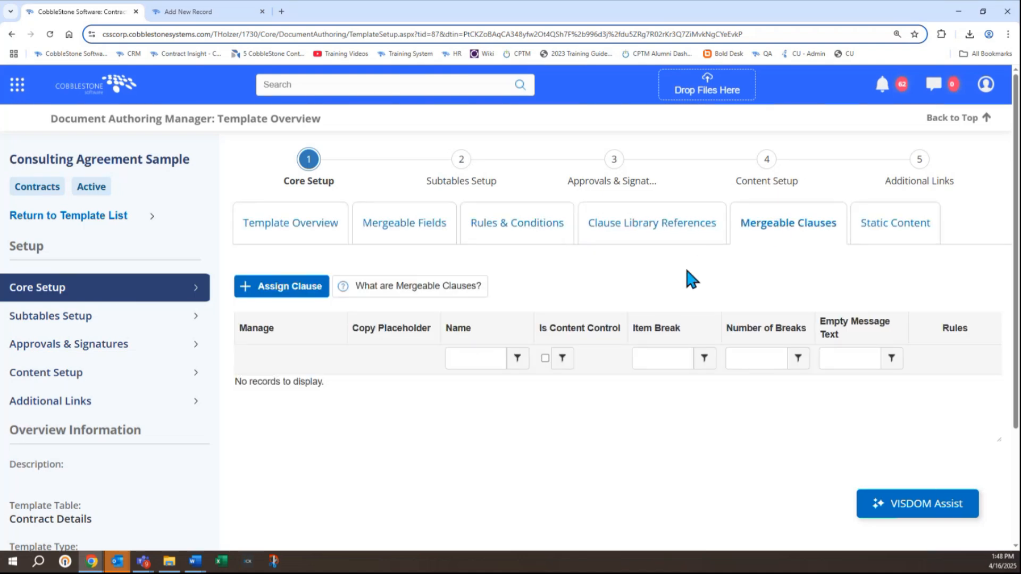
key(alt+Tab)
click(700, 349)
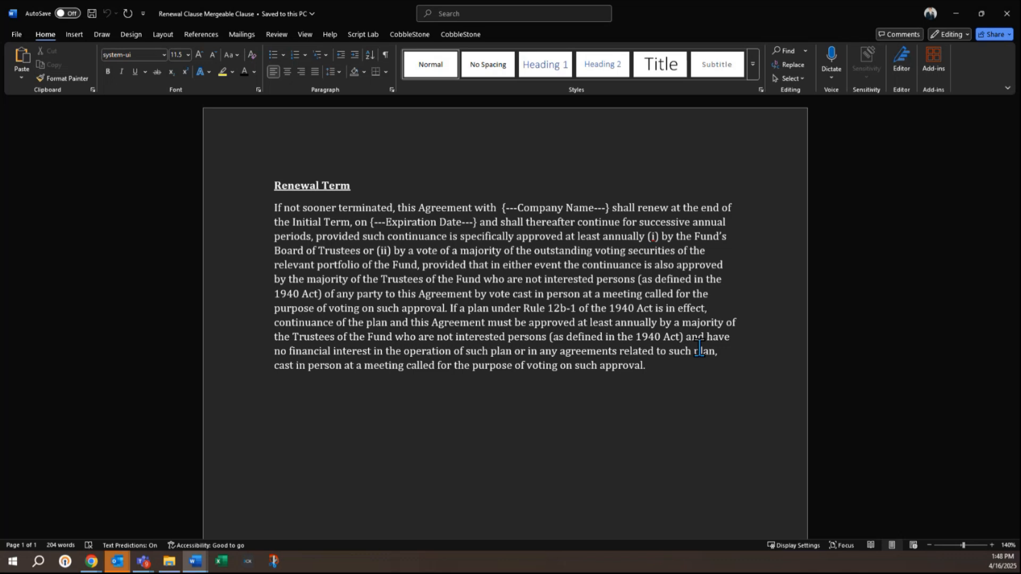
Examine the Renewal Term clause text and its {---Company Name---} and {---Expiration Date---} placeholders
drag(686, 372, 217, 207)
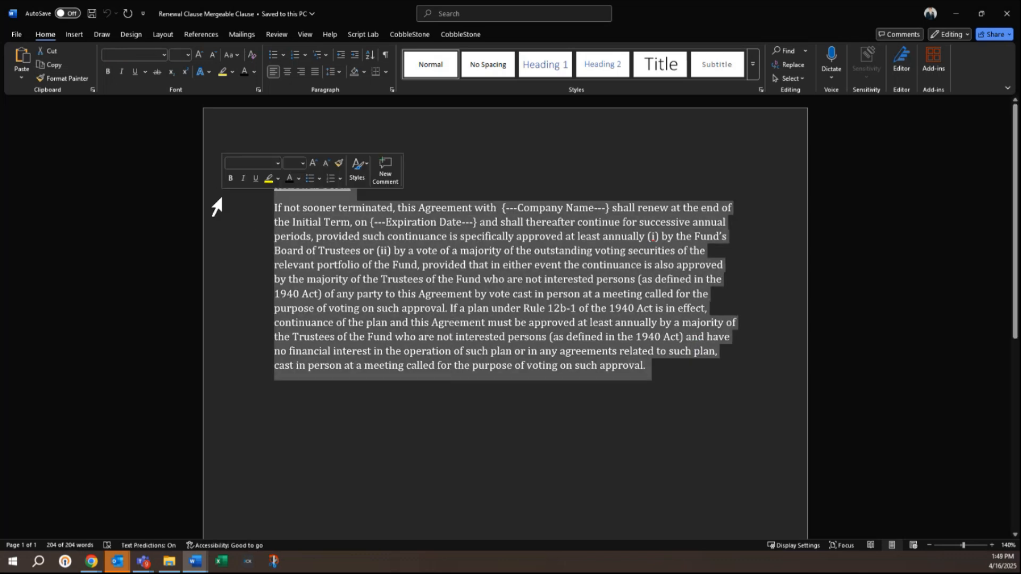
click(447, 251)
drag(505, 204, 609, 207)
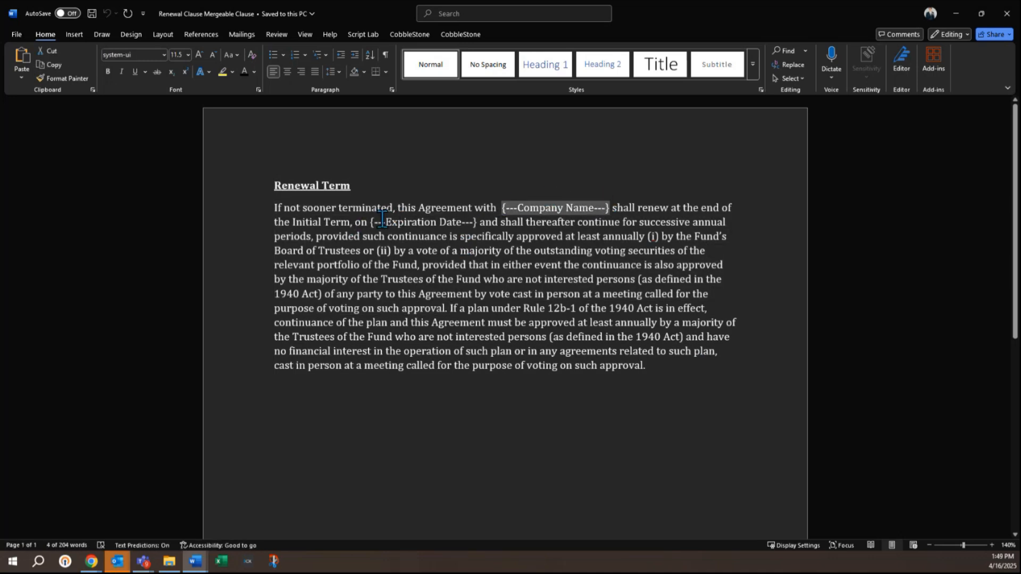
drag(370, 222, 478, 223)
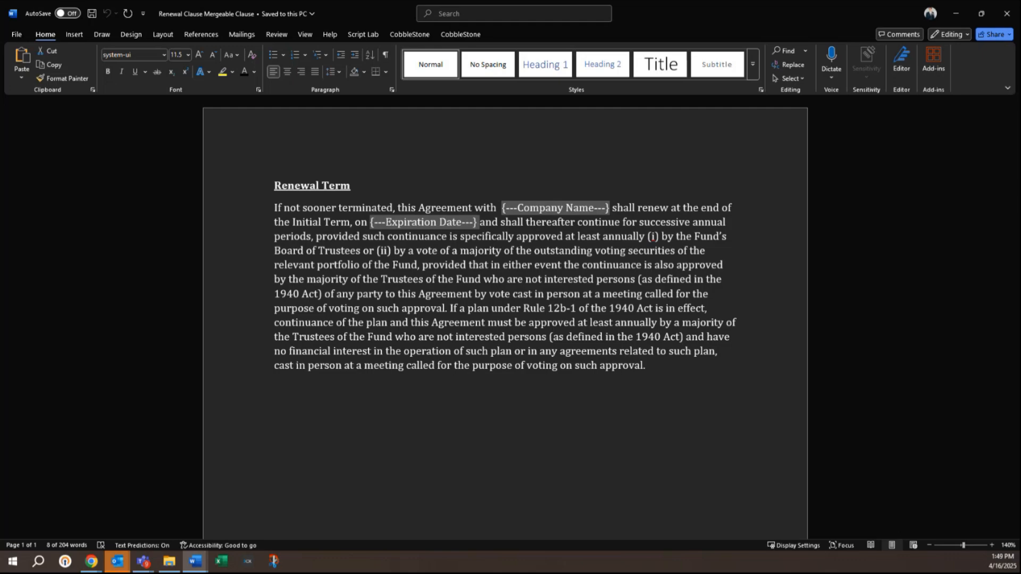
Return to the browser and look up where Document Templates are managed within the application's Manage/Setup area
key(alt+Tab)
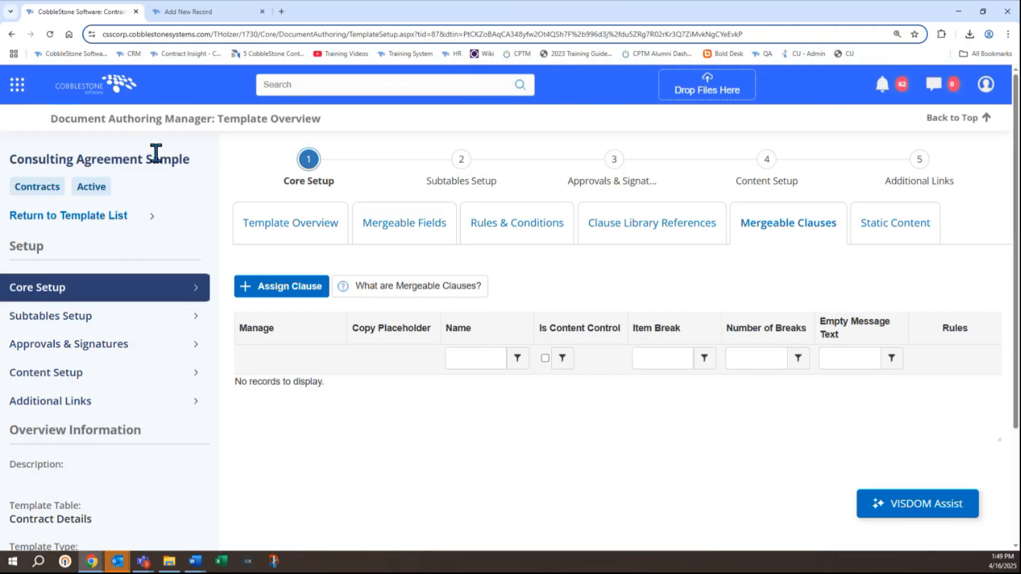
click(7, 88)
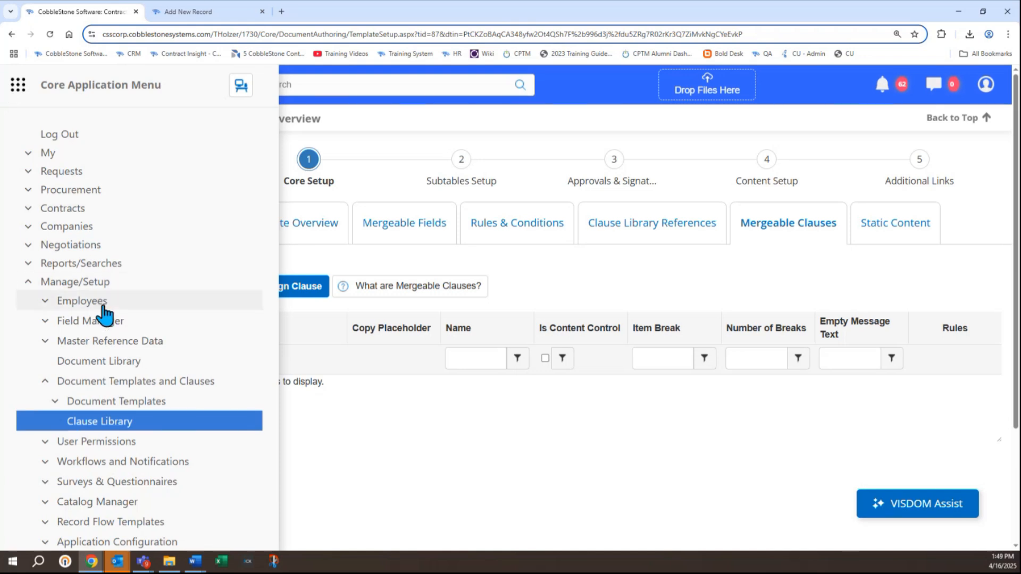
click(124, 397)
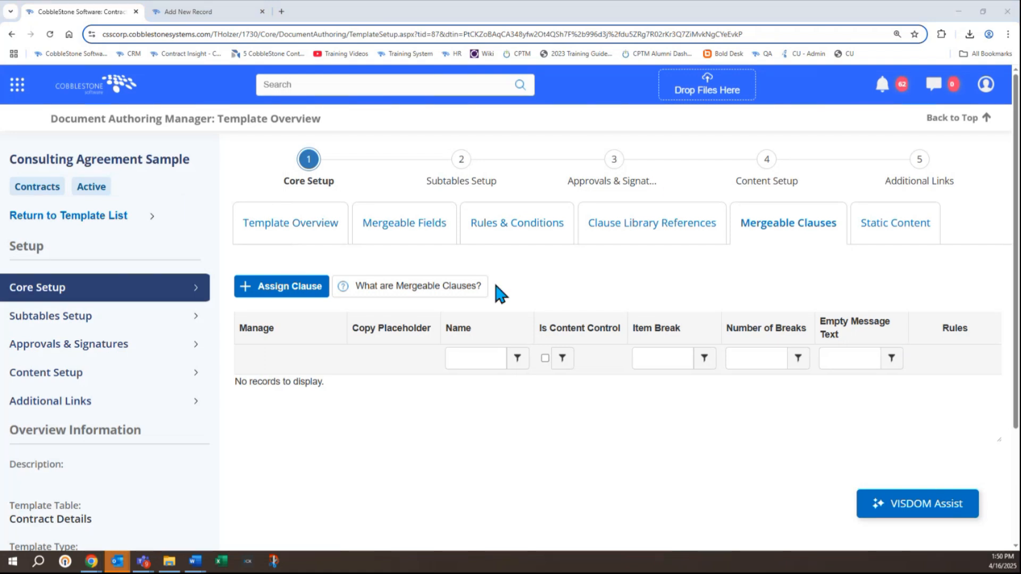
Start assigning a mergeable clause to the template and choose Renewal Term Dynamic Clause (ID: 10)
click(299, 292)
click(478, 314)
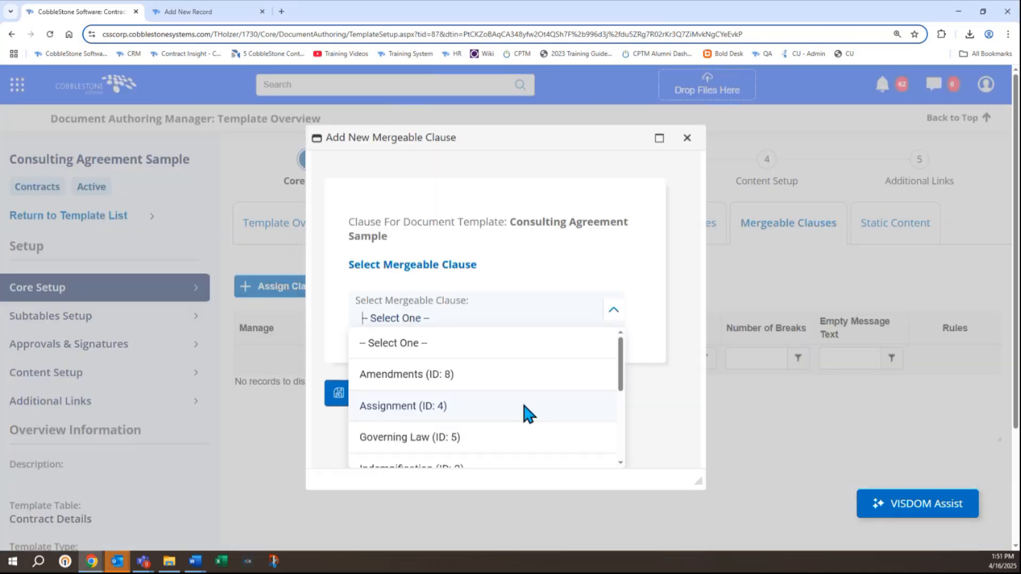
scroll(523, 407, down, 5)
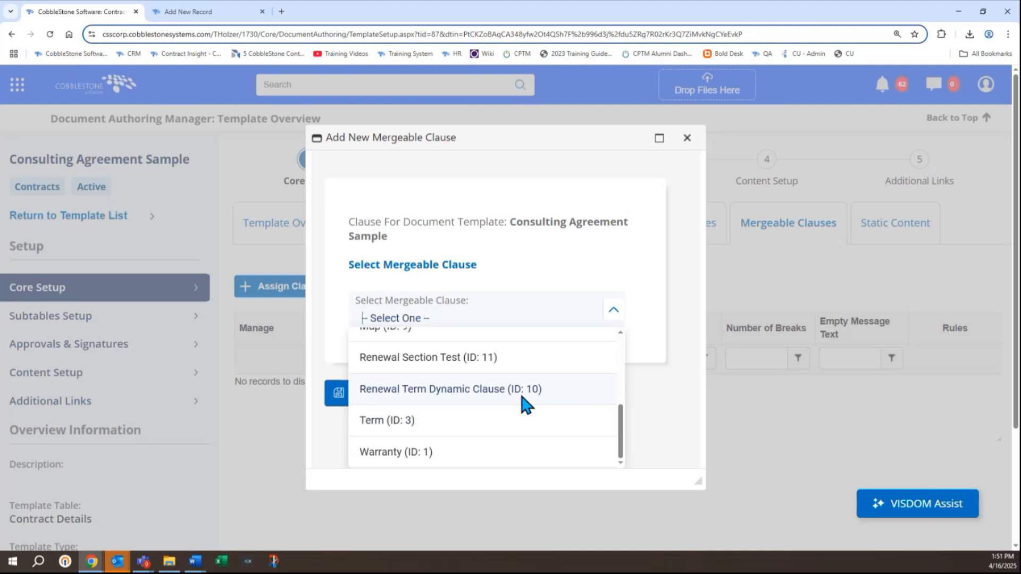
click(522, 398)
Examine the new mergeable clause's display title, empty message, break and content control settings
scroll(516, 393, down, 2)
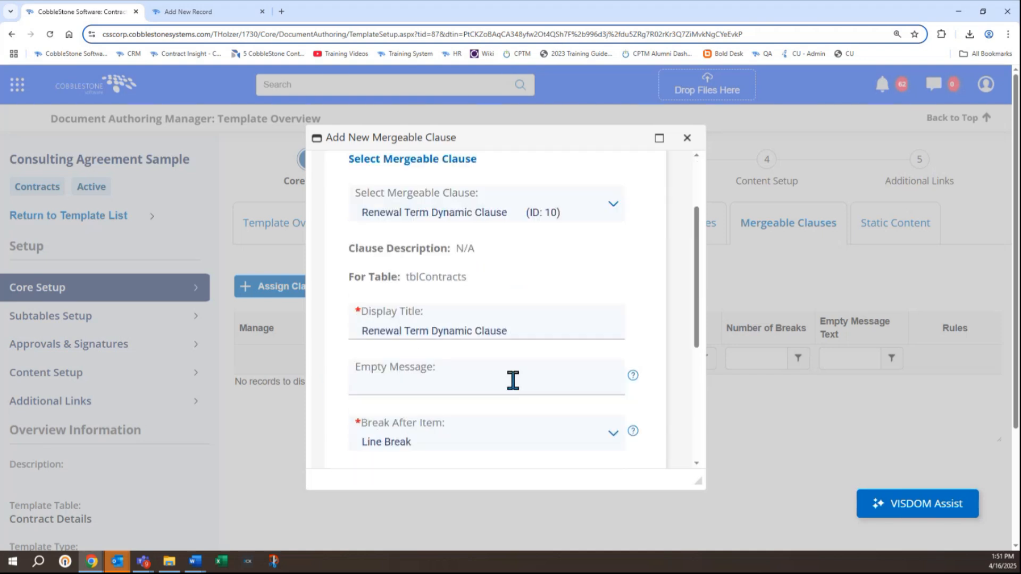
scroll(513, 381, down, 5)
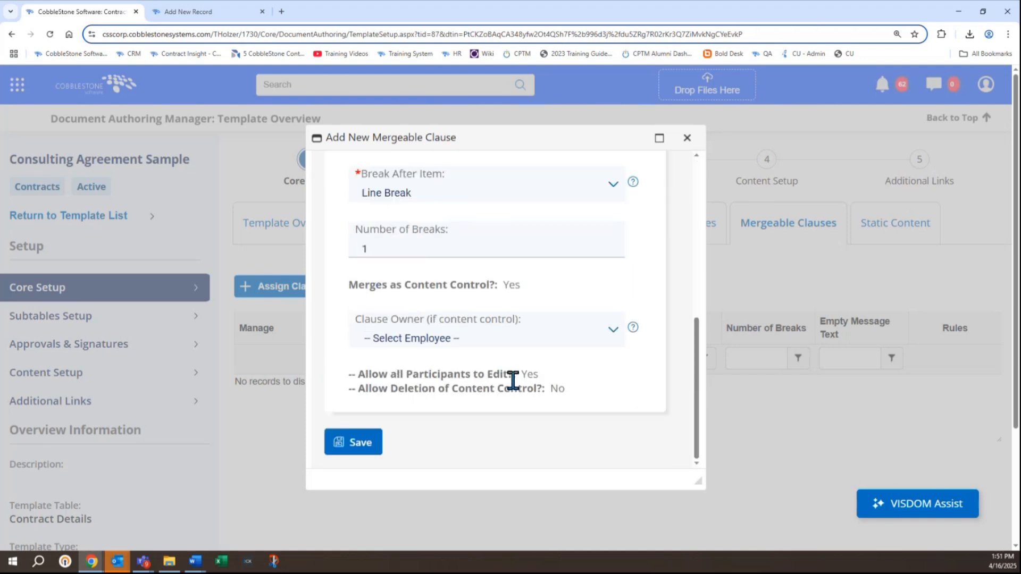
scroll(513, 381, up, 4)
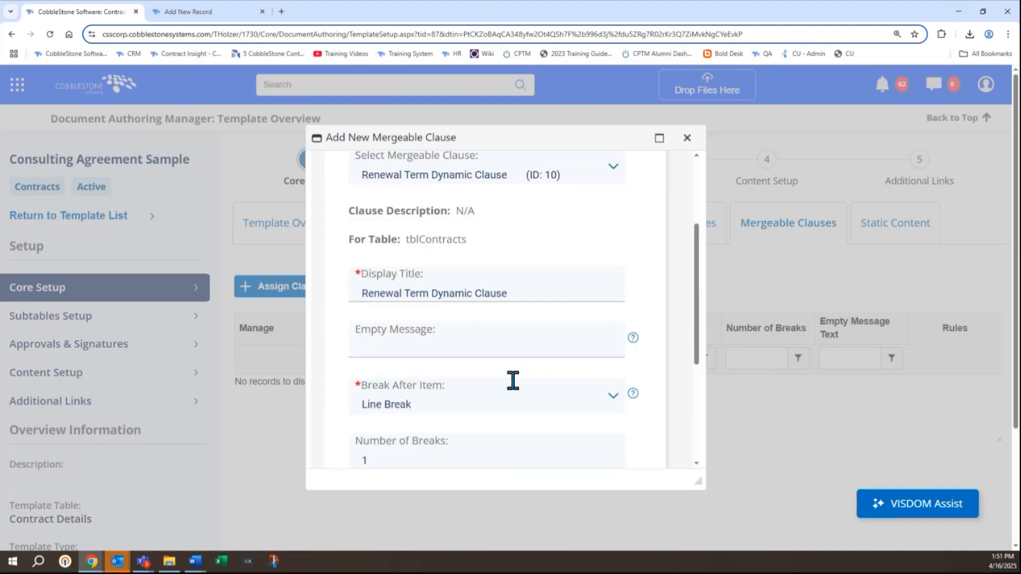
click(521, 346)
click(531, 335)
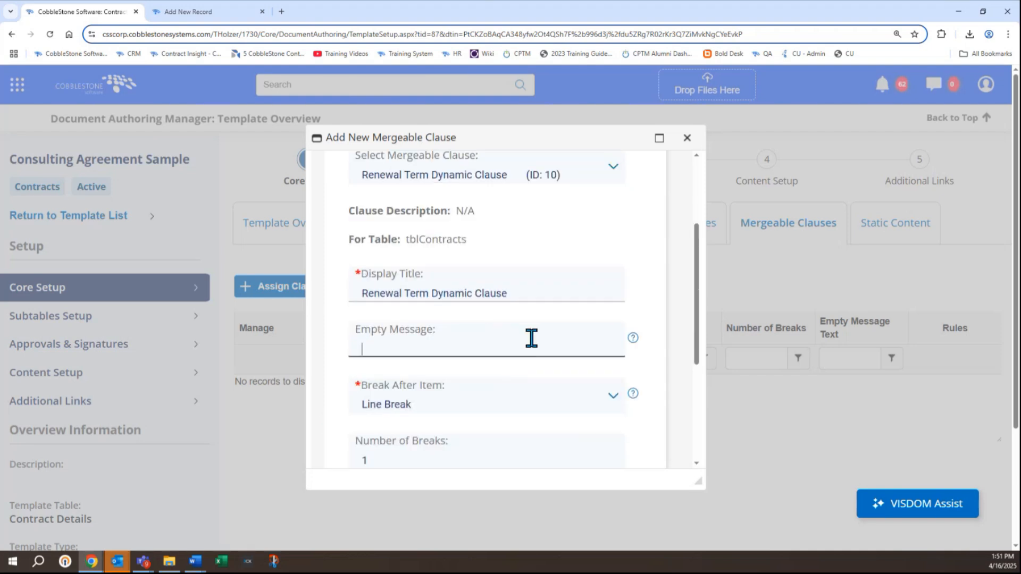
scroll(534, 332, down, 1)
click(536, 350)
scroll(640, 329, down, 1)
click(571, 358)
click(666, 340)
scroll(667, 340, down, 1)
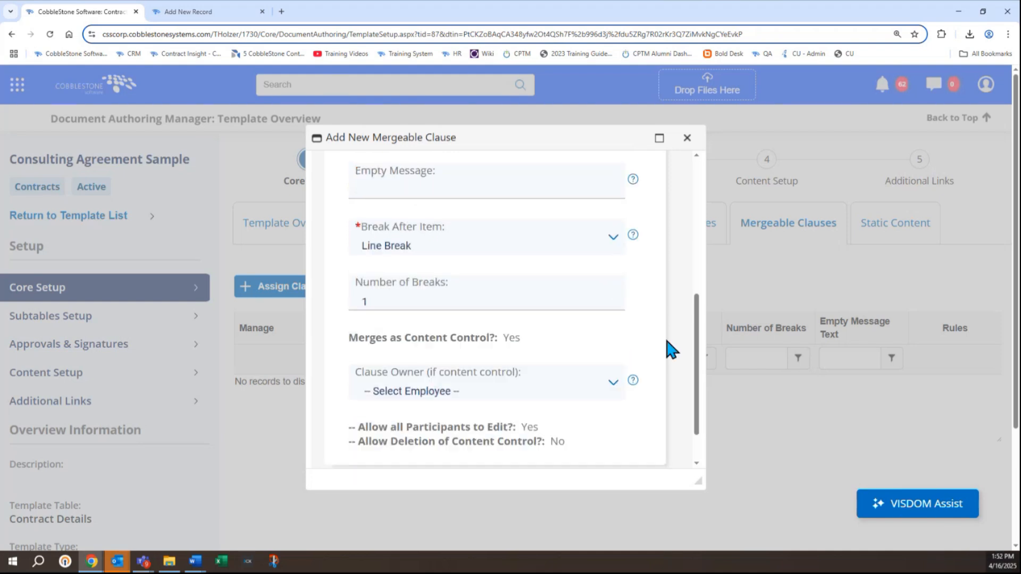
scroll(666, 341, down, 1)
Check the Clause Owner choices, leave the owner unselected and save the mergeable clause
click(581, 338)
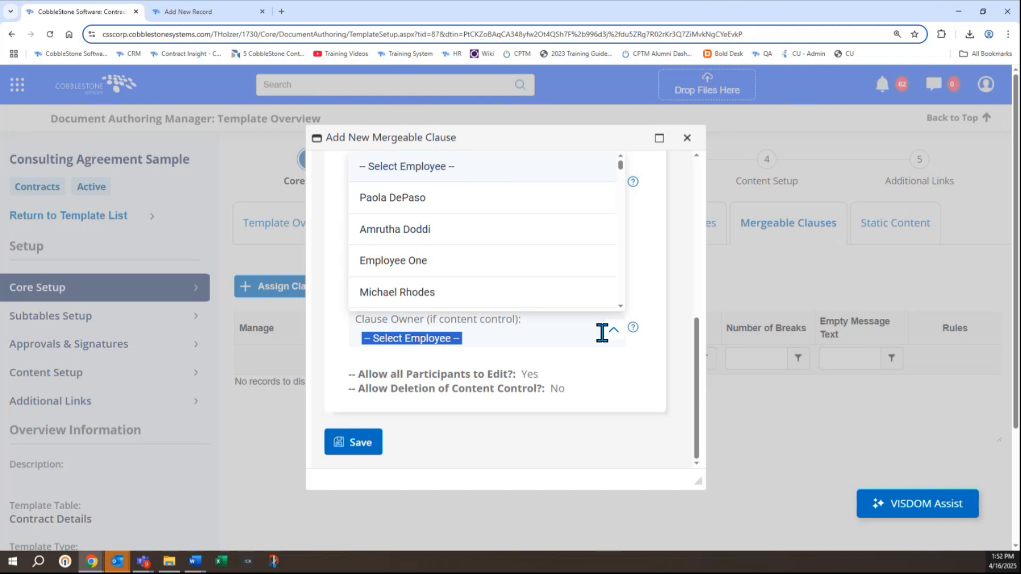
click(543, 416)
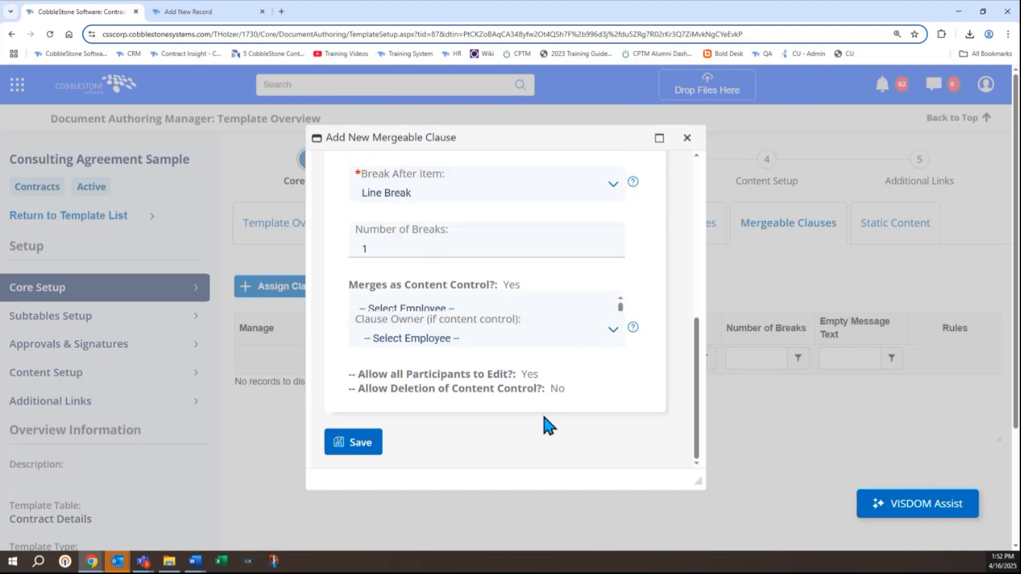
click(365, 448)
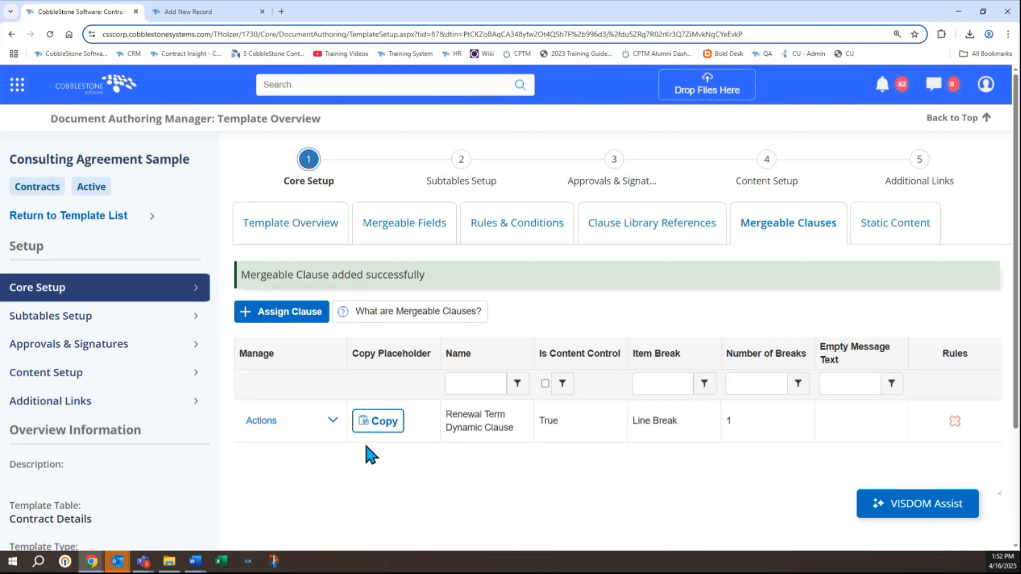
triple_click(298, 274)
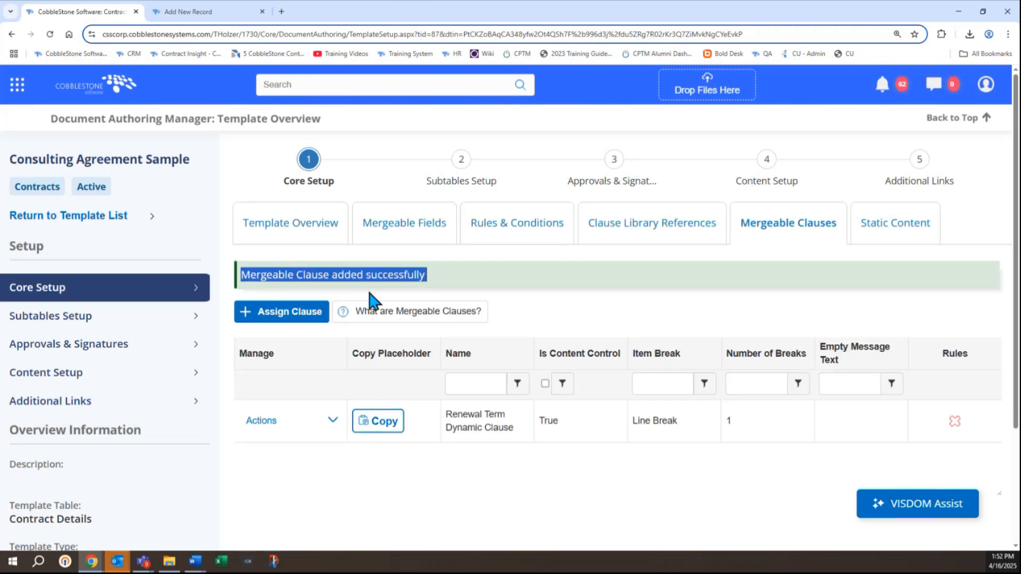
Add and save a rule for the Renewal Term Dynamic Clause: "Is this a renewable contract?" EqualTo Yes
click(333, 421)
click(291, 480)
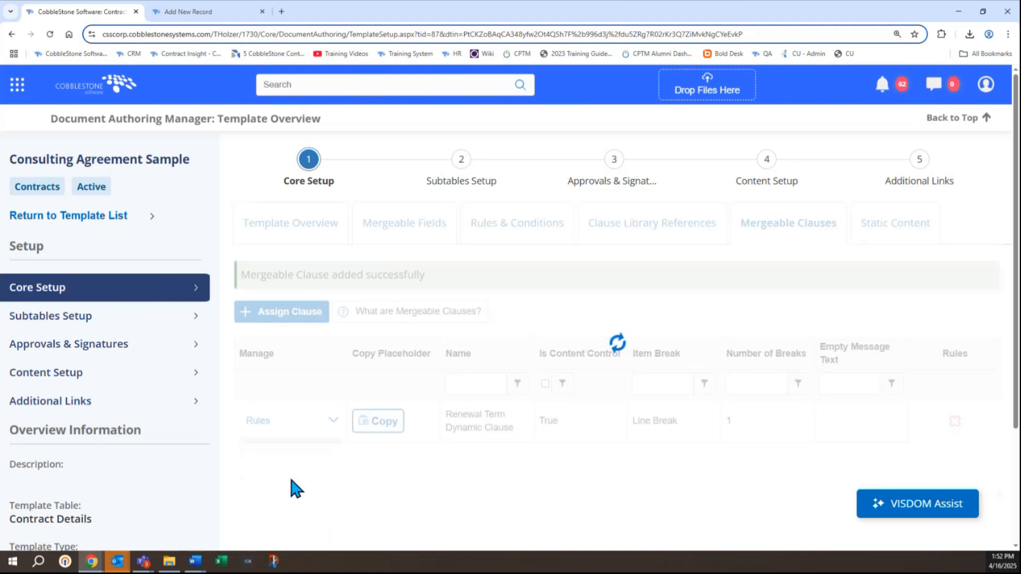
click(326, 363)
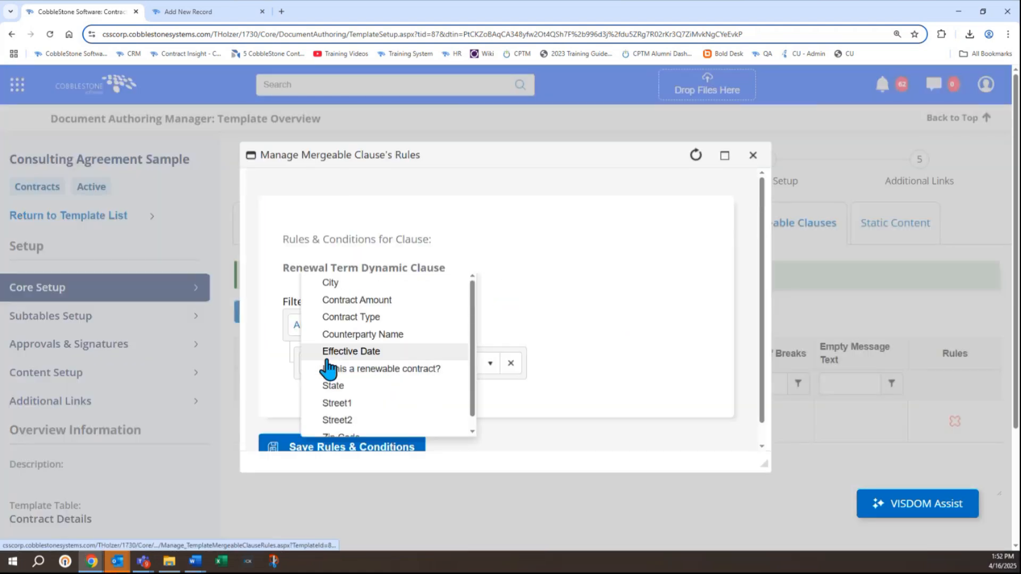
click(387, 371)
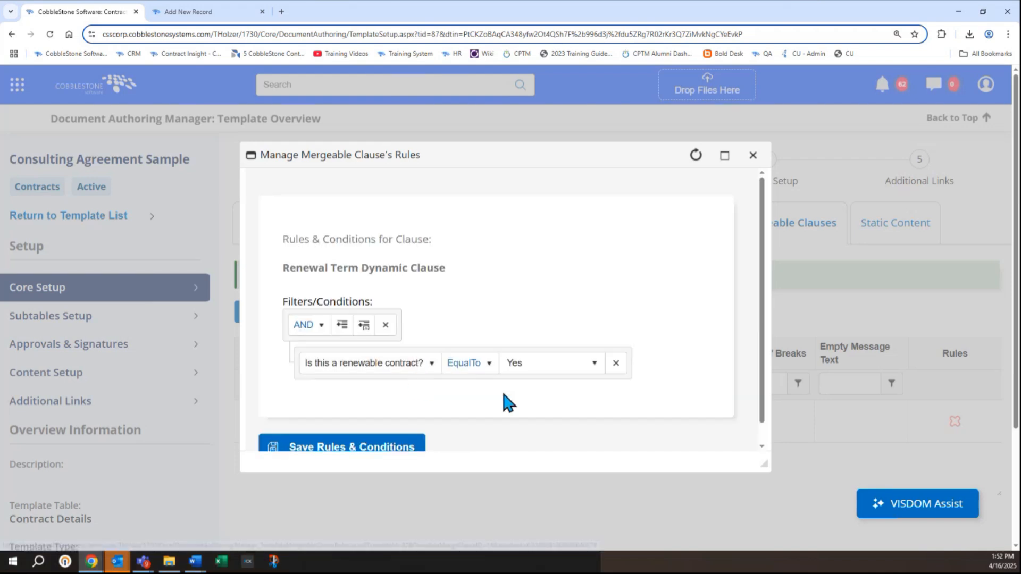
click(381, 446)
Copy the Renewal Term Dynamic Clause placeholder and replace the Renewal Term heading and paragraph in the Word agreement with it, then return to the browser
click(381, 425)
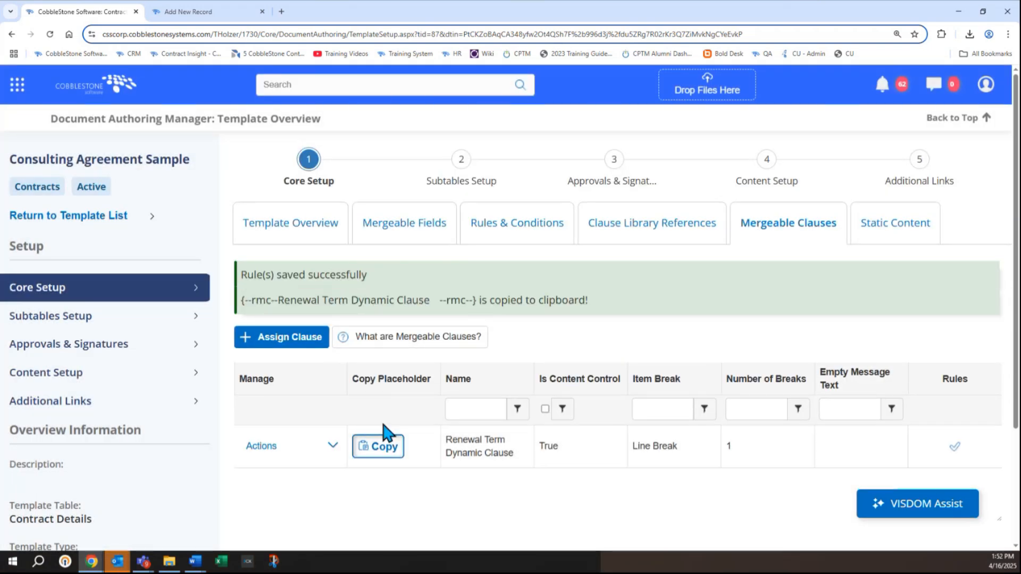
key(alt+Tab)
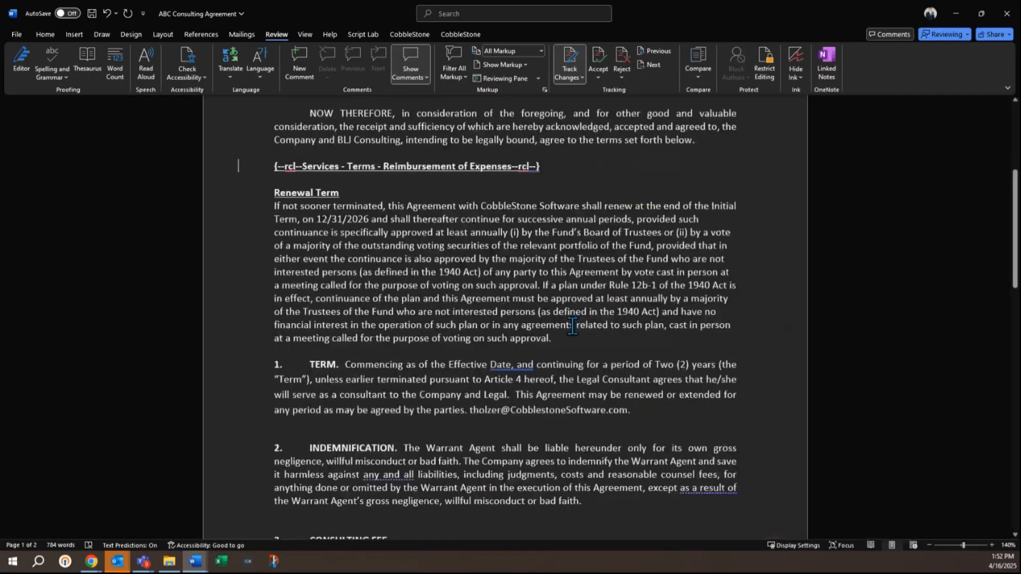
drag(443, 301, 181, 215)
key(ctrl+v)
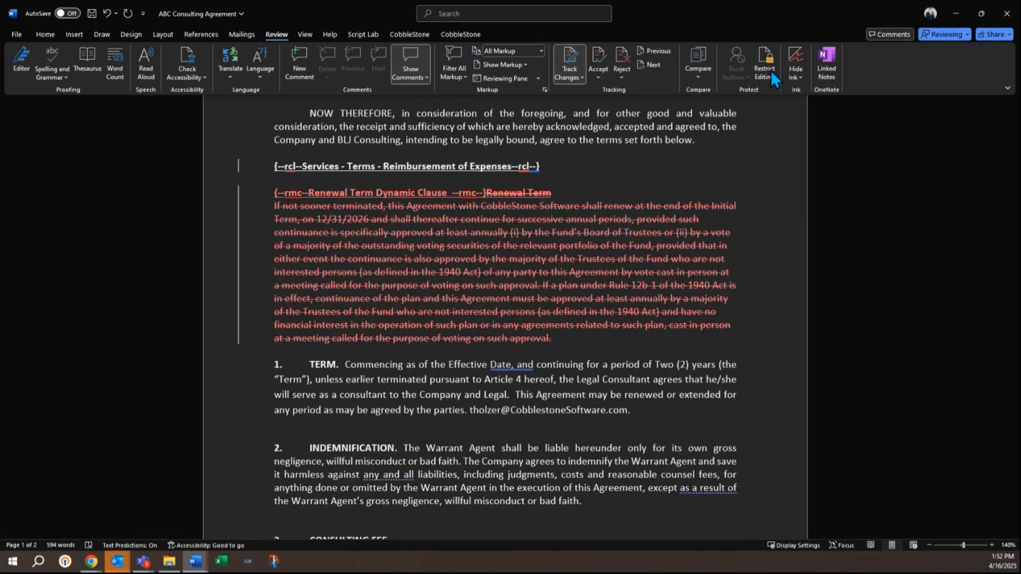
click(956, 13)
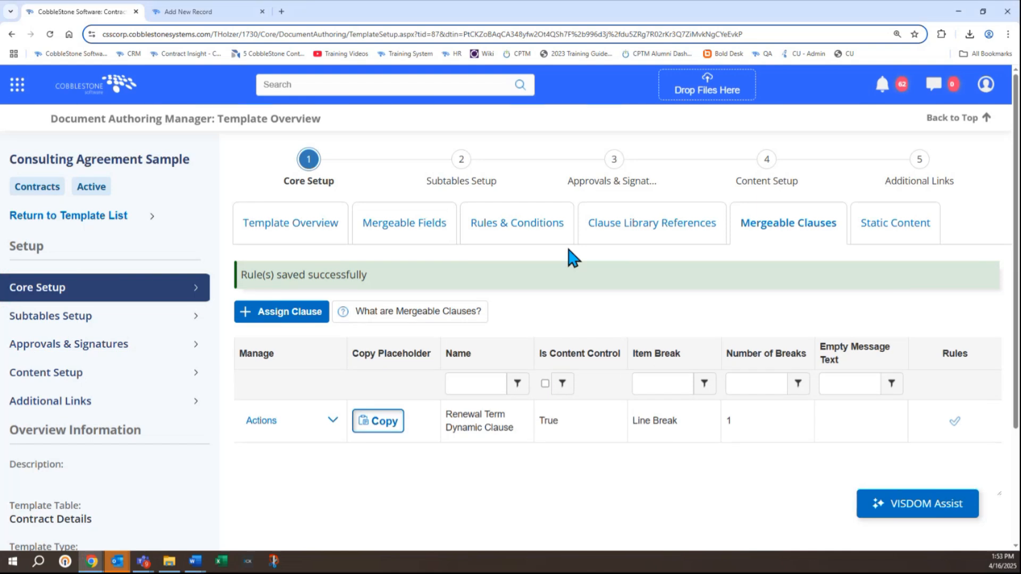
Add static content titled "Today's Date" with type Current Date and format Day/Month/Year, and copy its placeholder
click(894, 249)
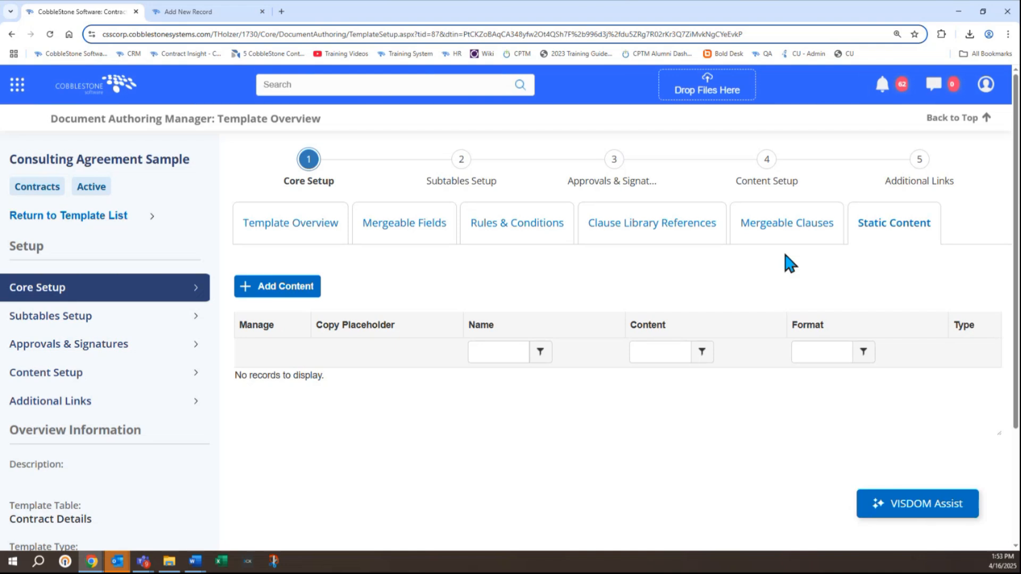
click(280, 297)
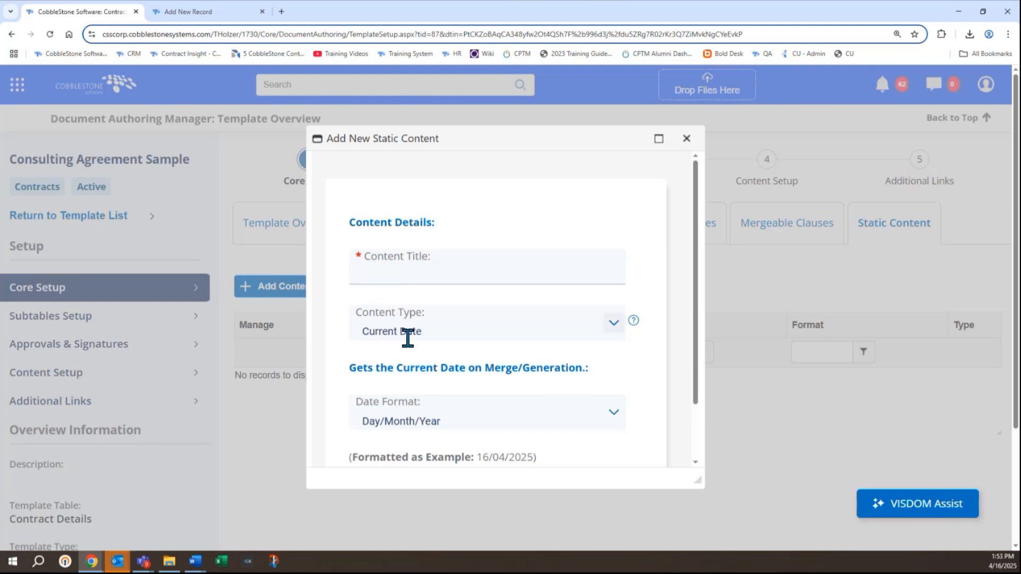
click(567, 324)
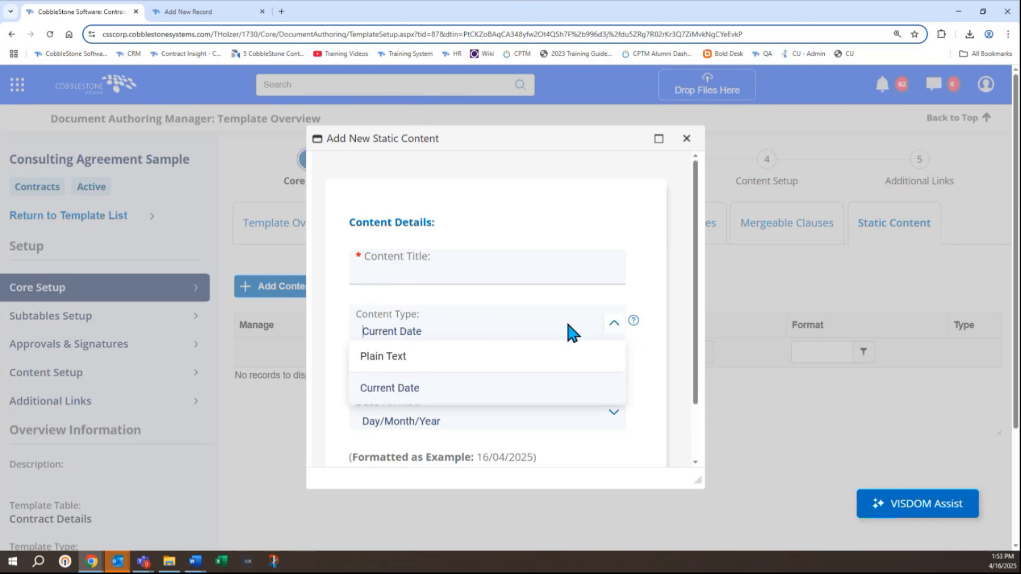
click(590, 271)
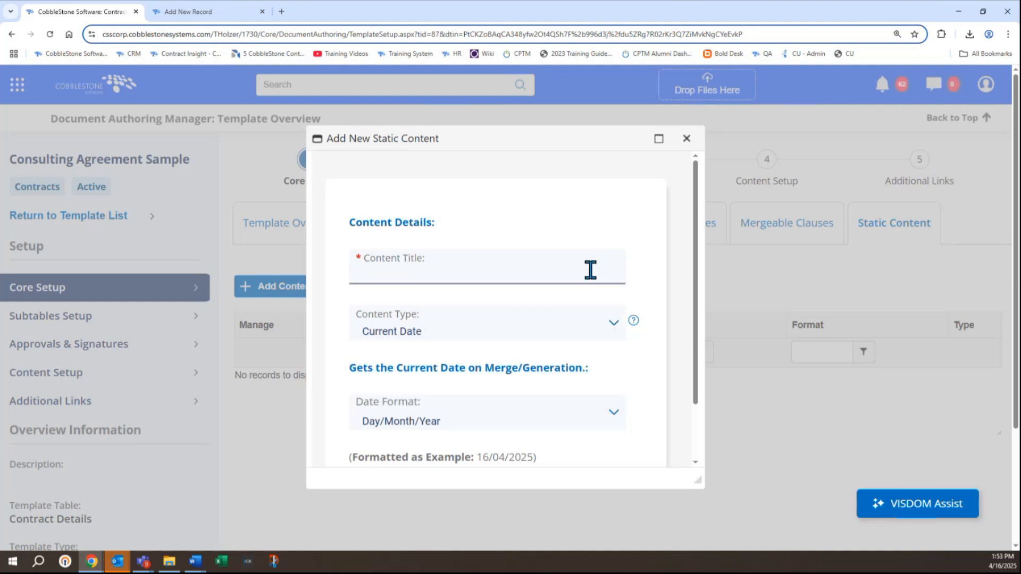
text(Today's Date)
click(554, 418)
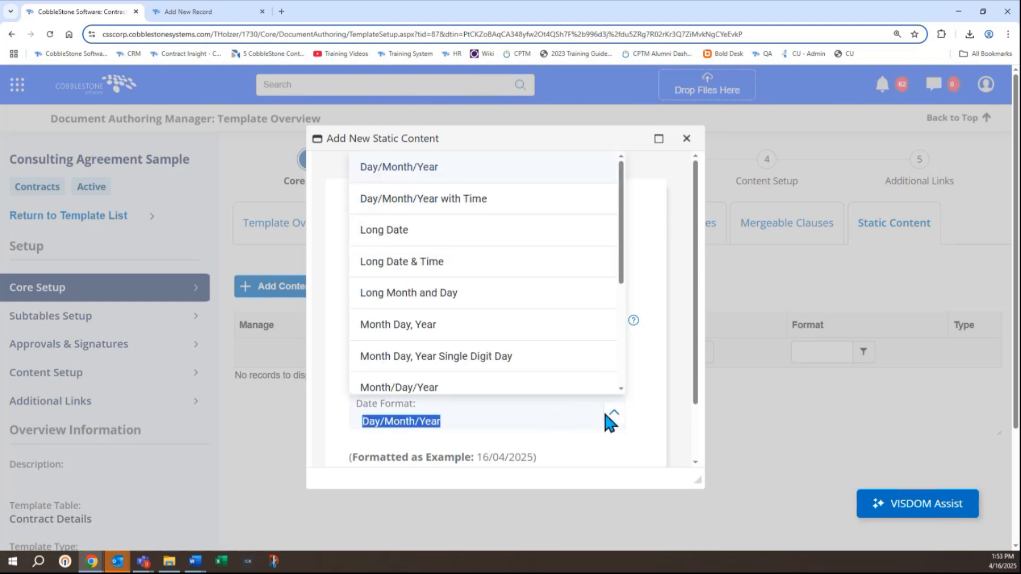
scroll(660, 417, down, 3)
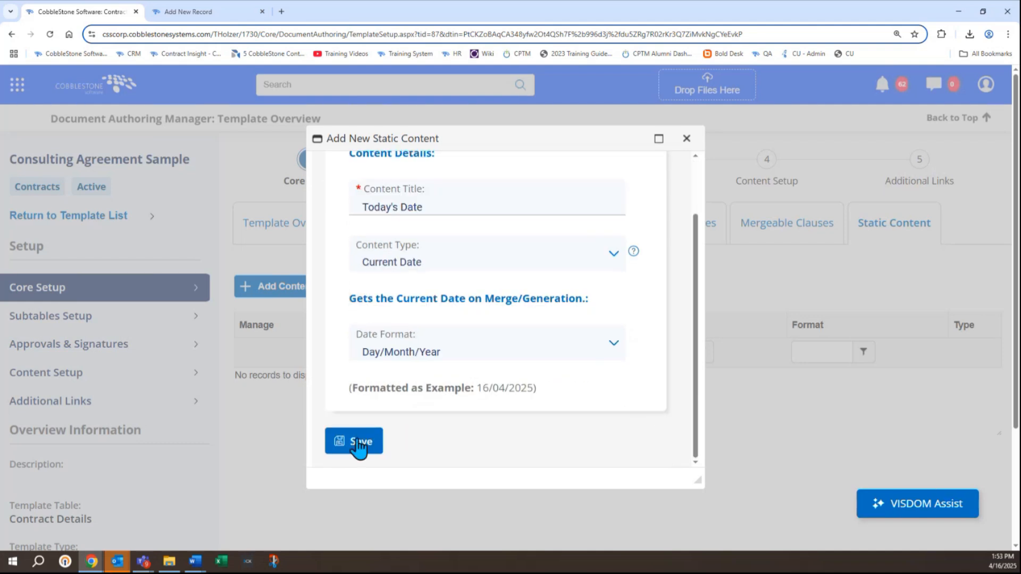
click(359, 444)
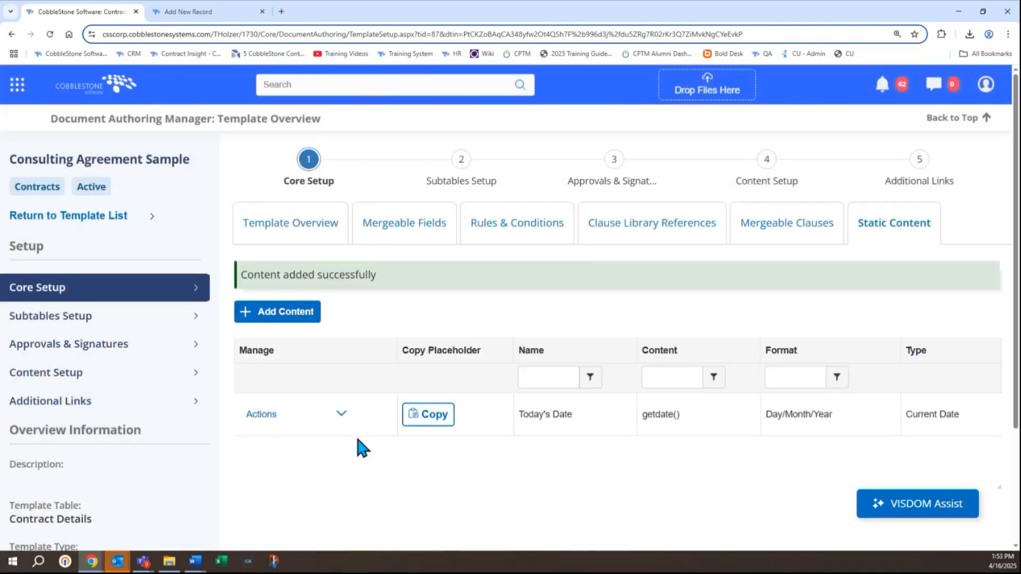
click(422, 416)
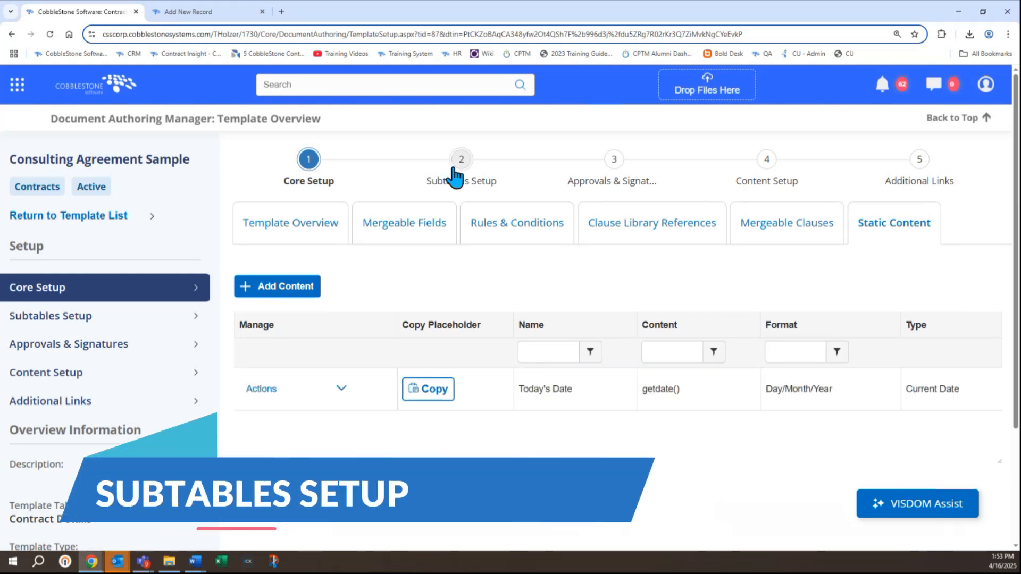
Go to Subtables Setup and view the presentation's Complete Document slide before returning to the browser
click(456, 169)
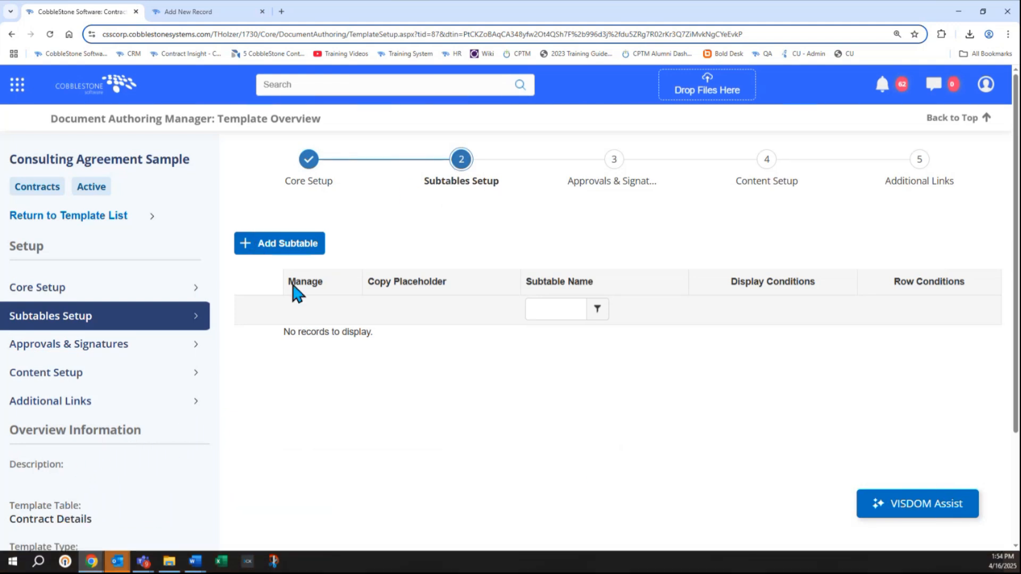
key(alt+Tab)
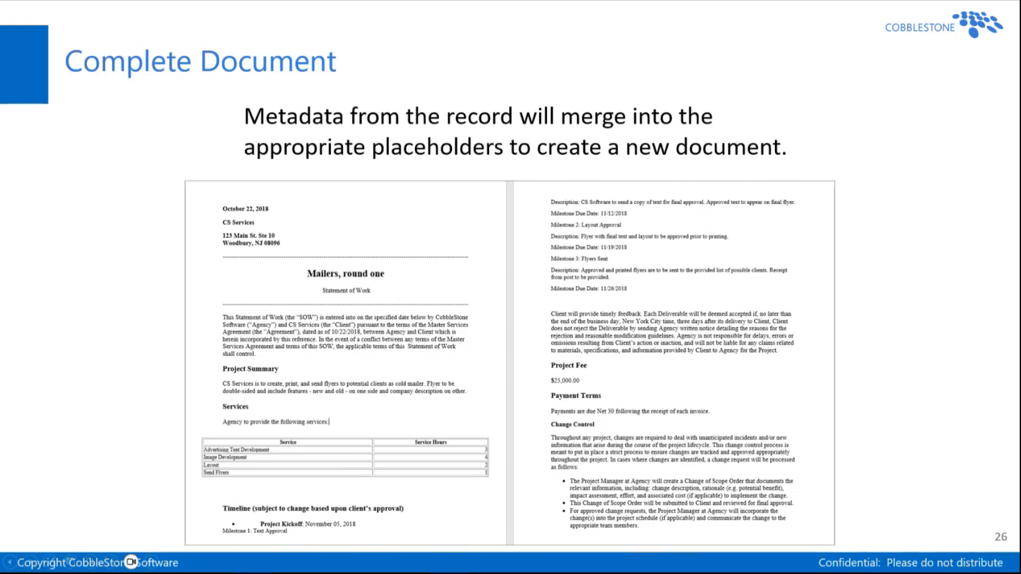
key(Escape)
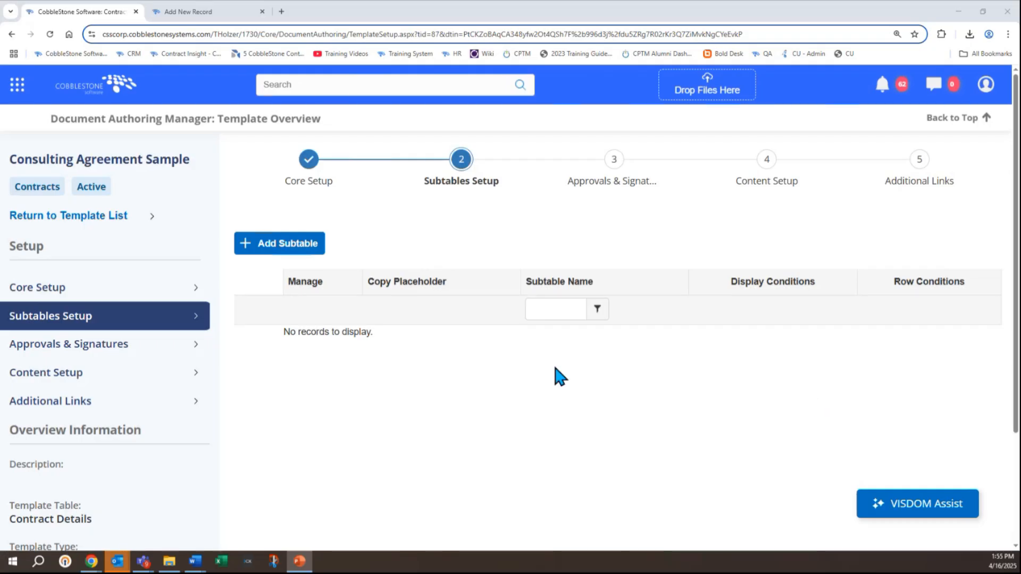
Add the Contract Financials subtable to the template and save it
click(314, 244)
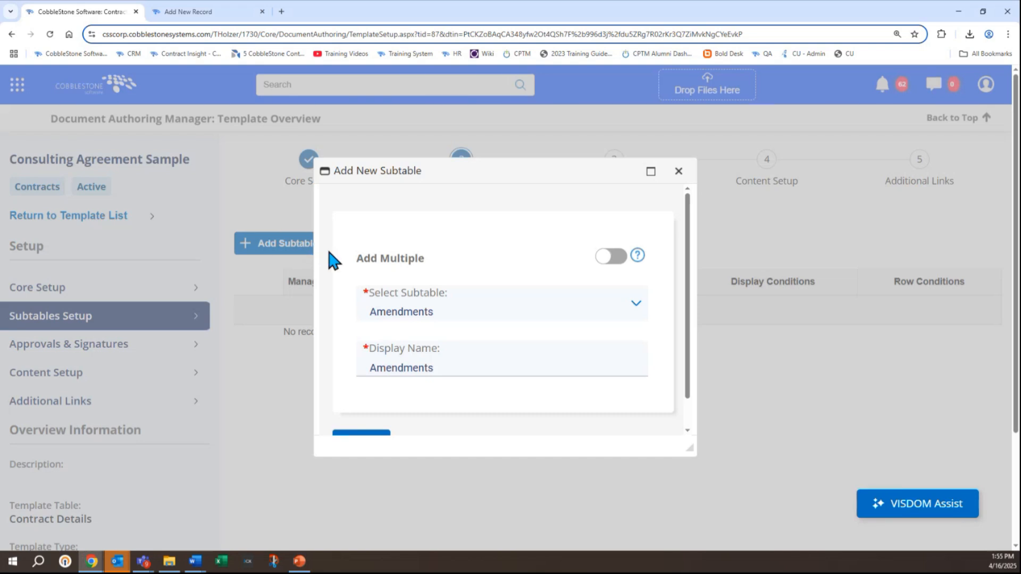
click(420, 313)
scroll(423, 351, down, 5)
click(416, 352)
scroll(417, 384, down, 1)
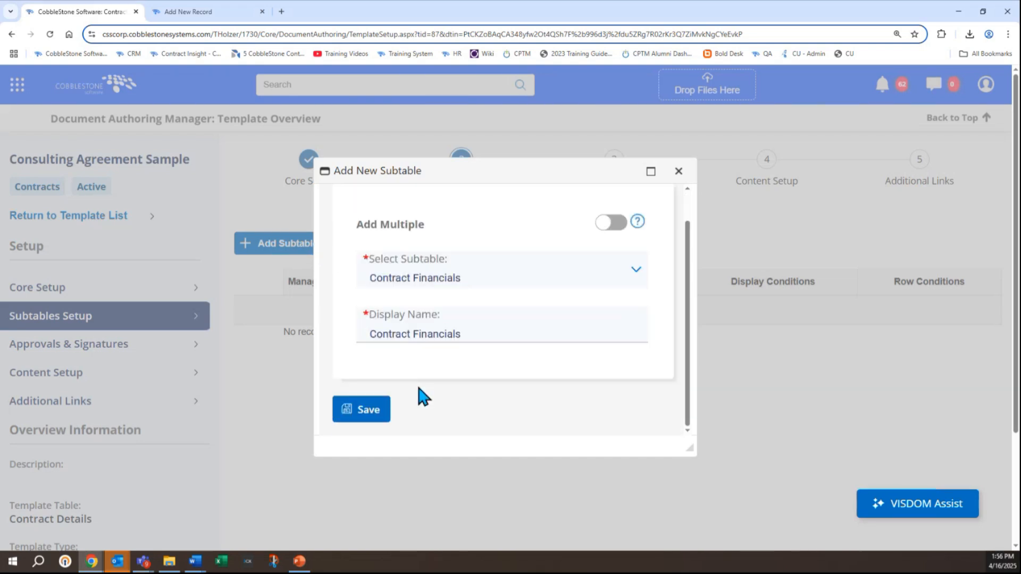
click(355, 415)
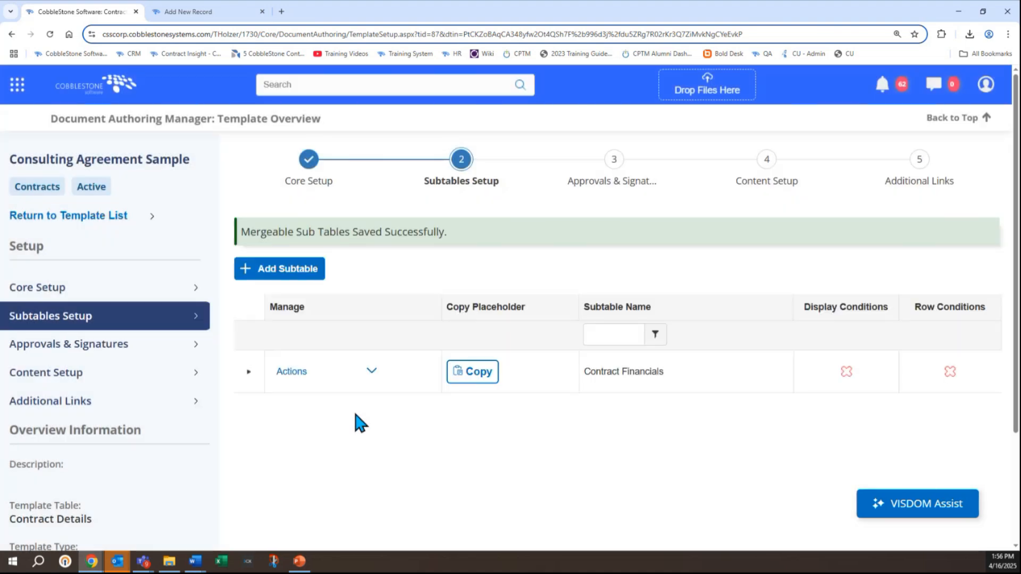
Add multiple fields to the Contract Financials subtable, including Expense Amount (Debit), Fiscal Year and Income Amount (Credit)
click(373, 374)
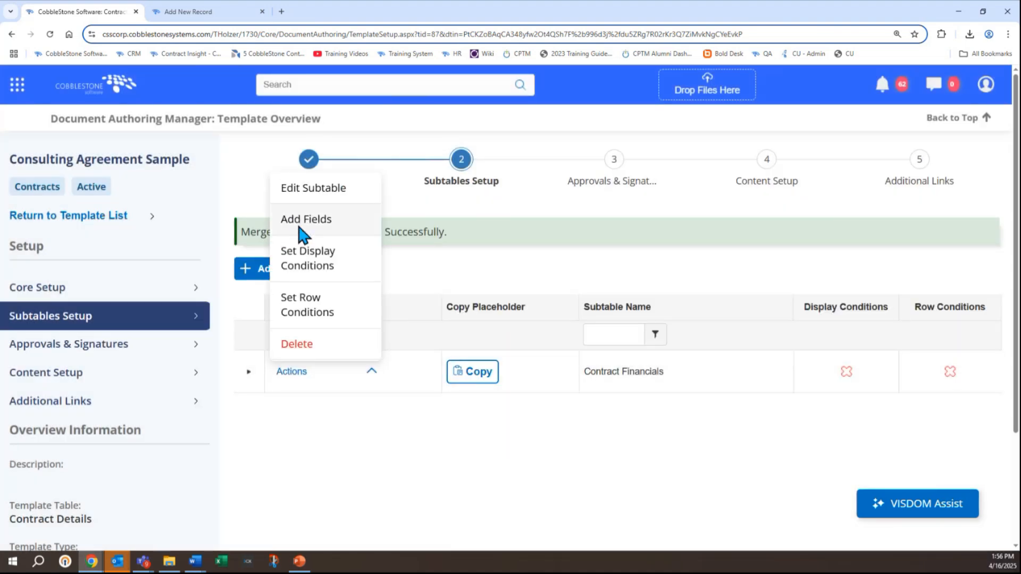
click(300, 228)
click(610, 223)
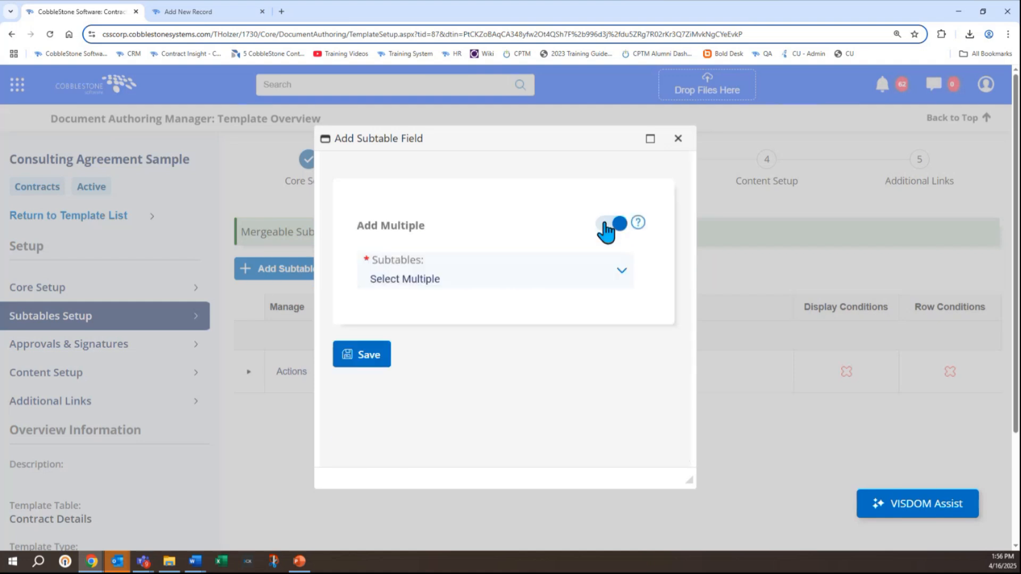
click(545, 274)
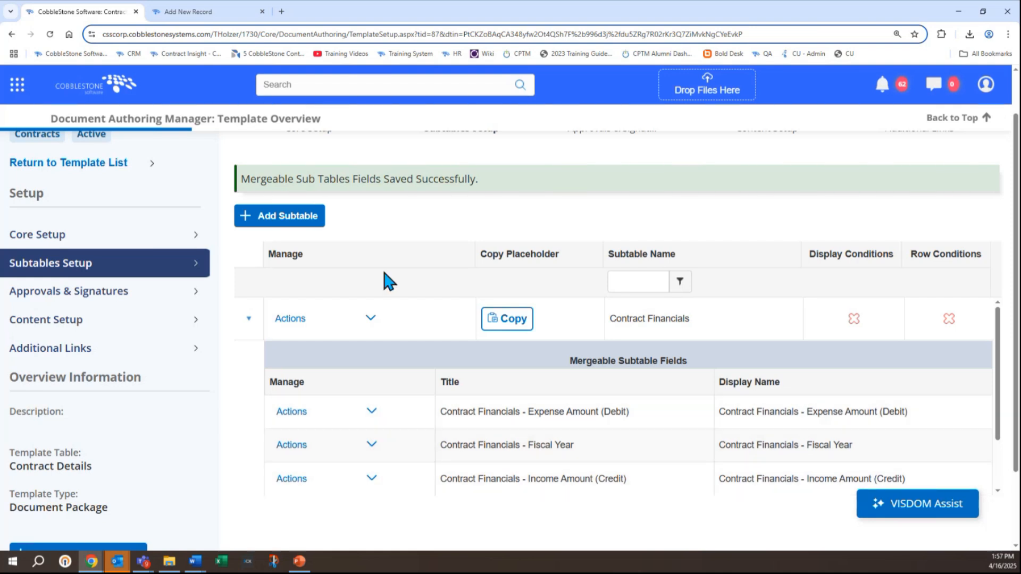
View the display conditions setup for the Contract Financials subtable, close it without adding any, and return to Core Setup
click(372, 318)
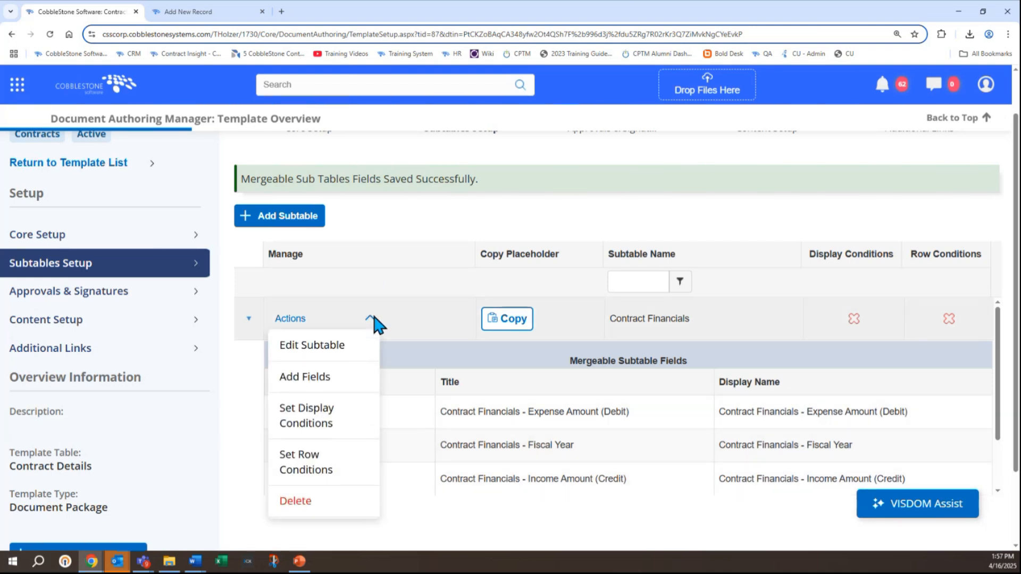
click(343, 426)
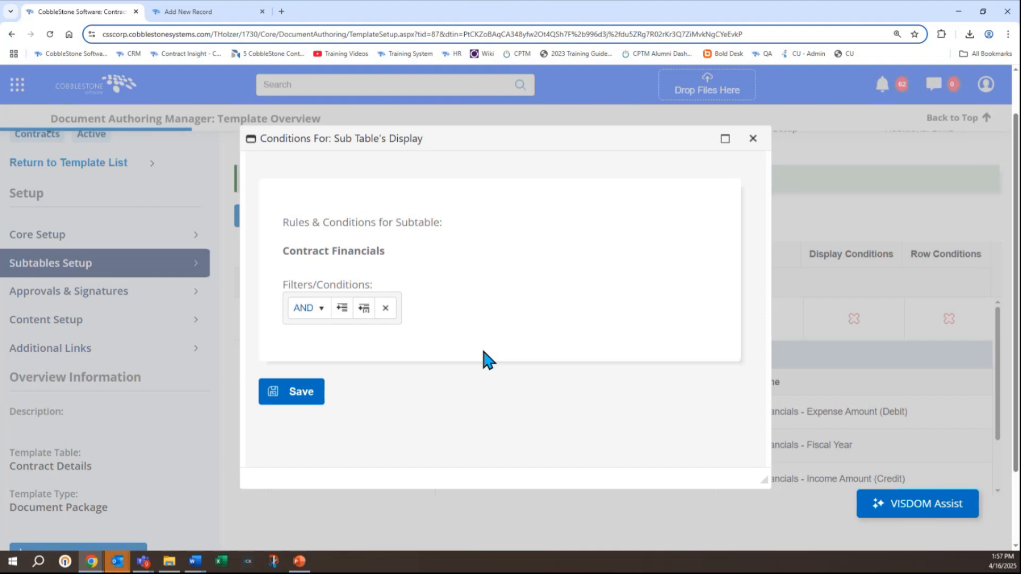
click(752, 140)
scroll(483, 283, up, 1)
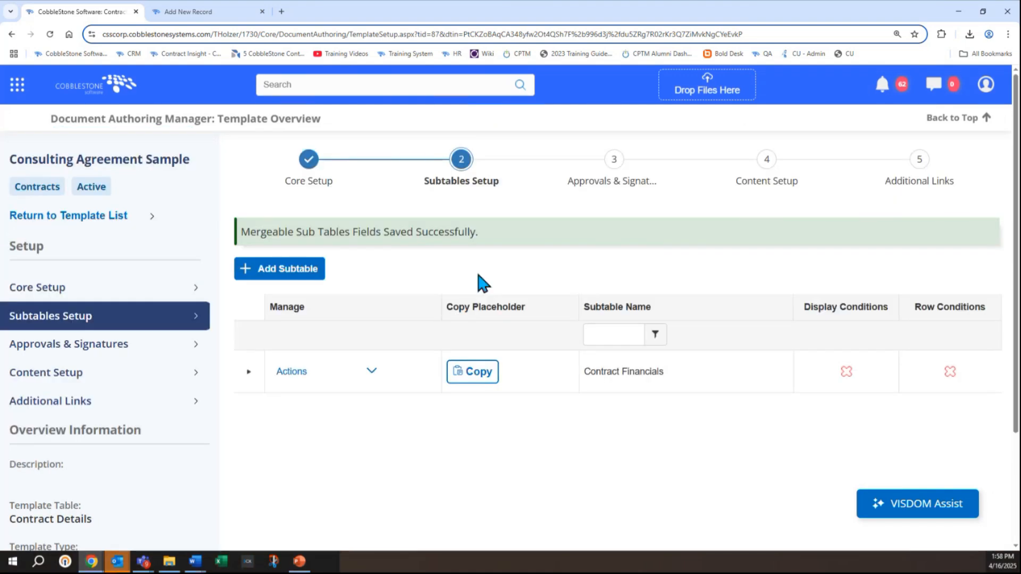
click(296, 169)
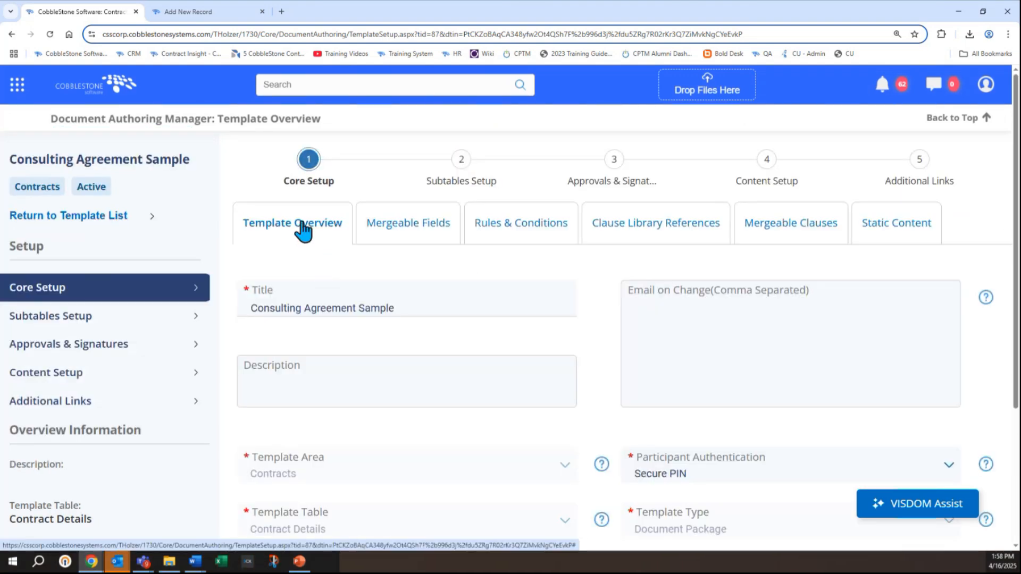